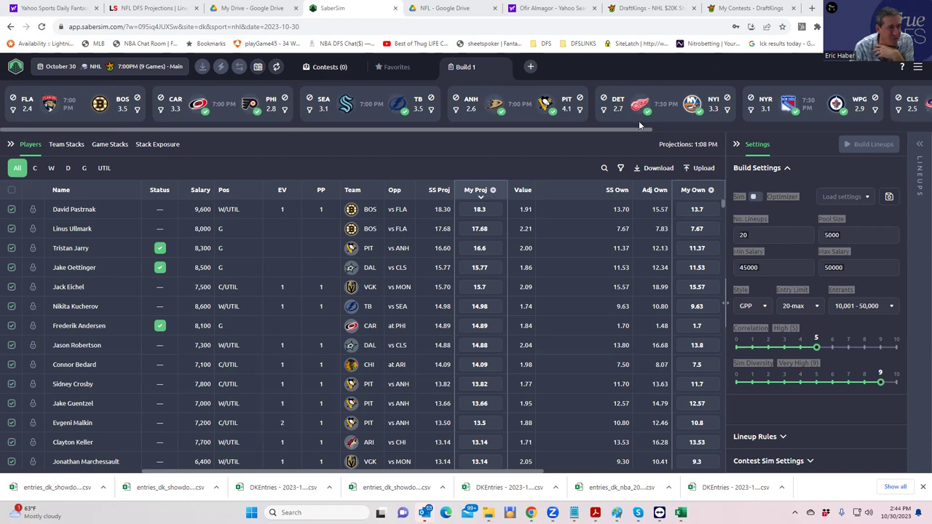
pyautogui.moveTo(641, 128); pyautogui.dragTo(446, 130)
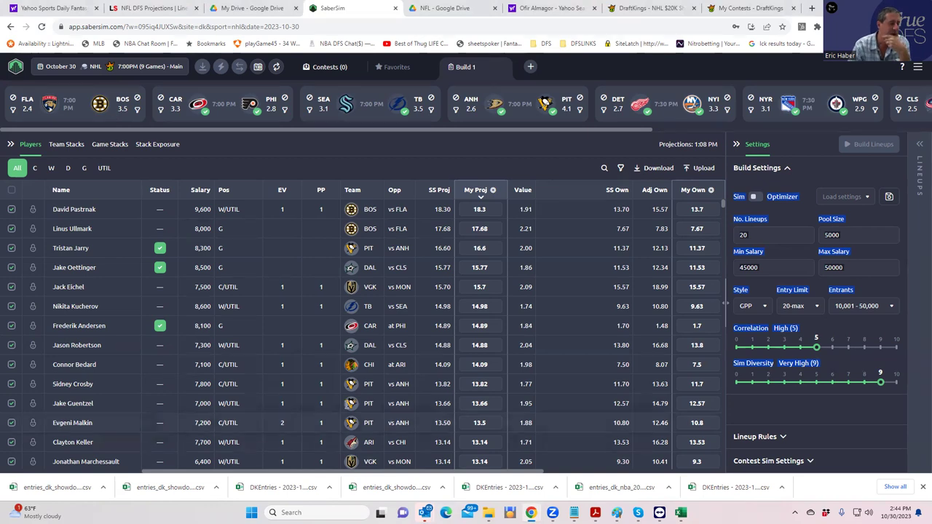
pyautogui.moveTo(681, 512)
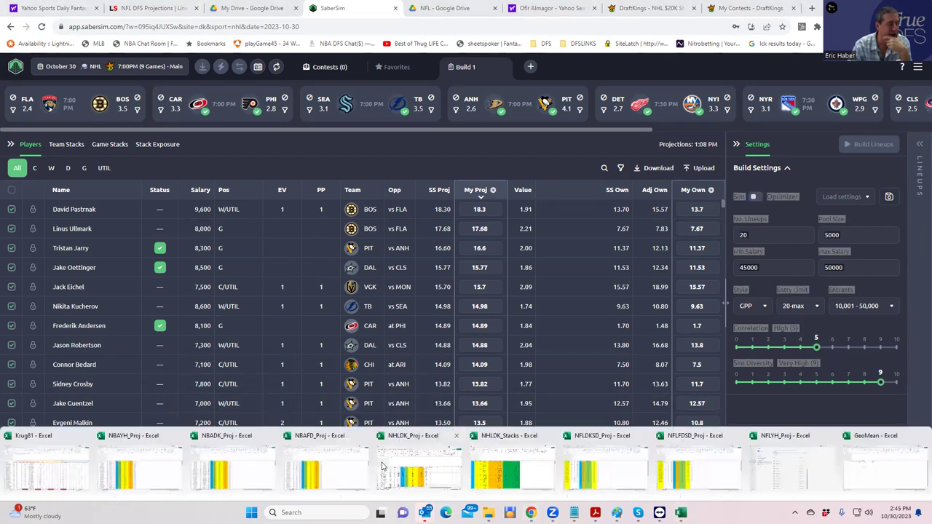
# - Maximise NHLDK_Proj and review TrueDFS teams, positions, the 9600 salary and value scores
pyautogui.click(406, 464)
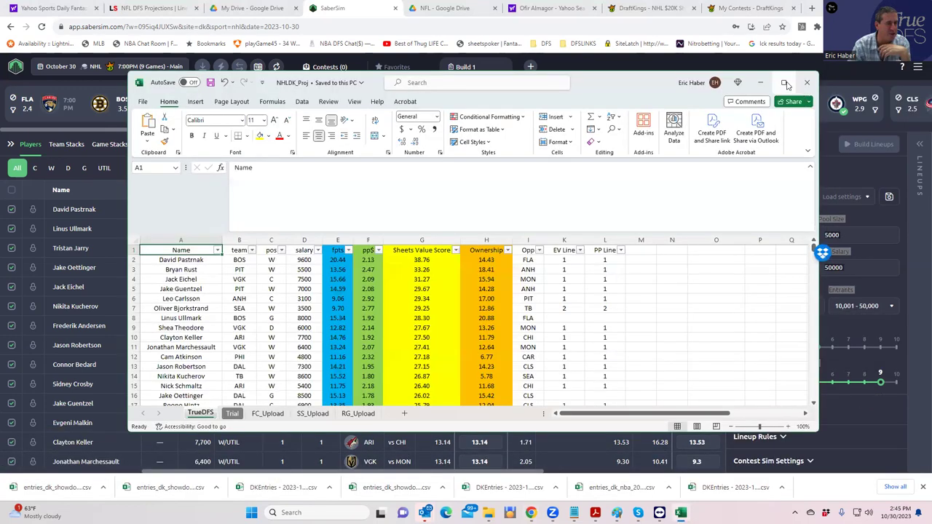
pyautogui.press('super+Up')
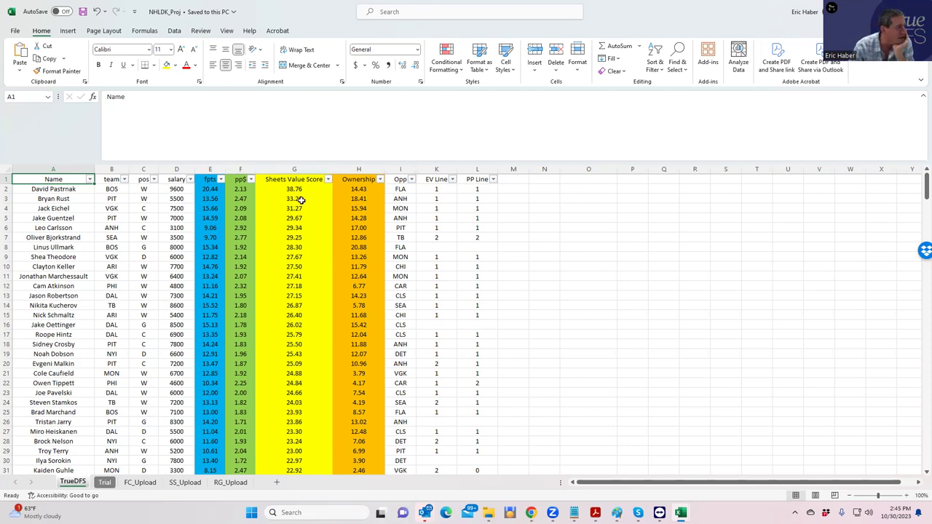
pyautogui.click(142, 189)
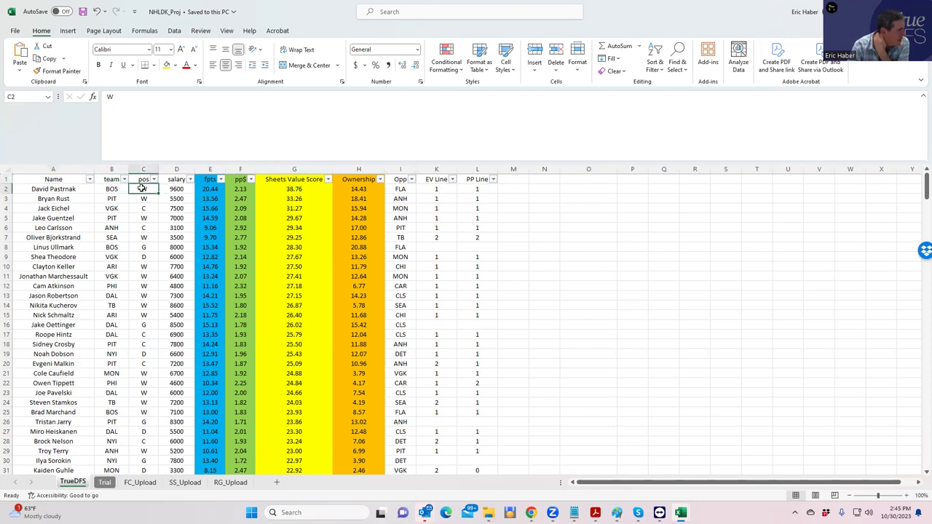
pyautogui.click(291, 202)
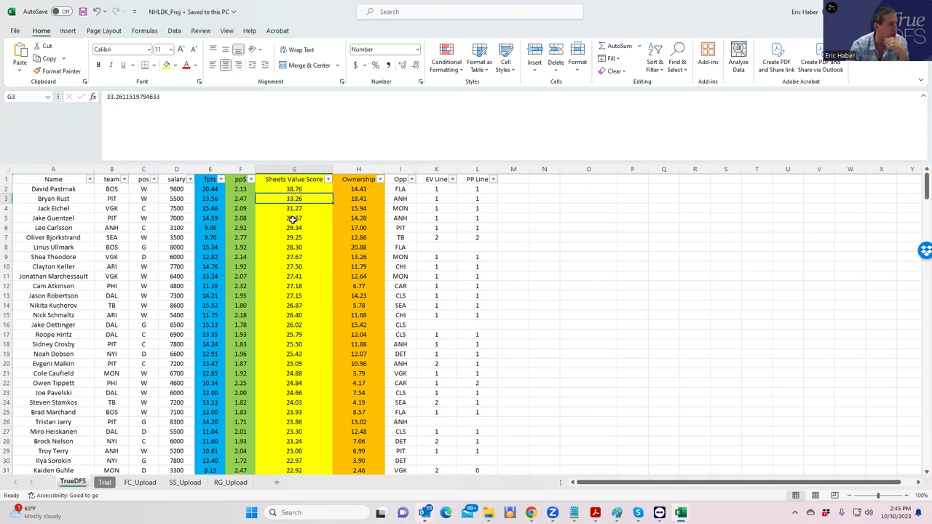
pyautogui.click(293, 218)
pyautogui.click(121, 226)
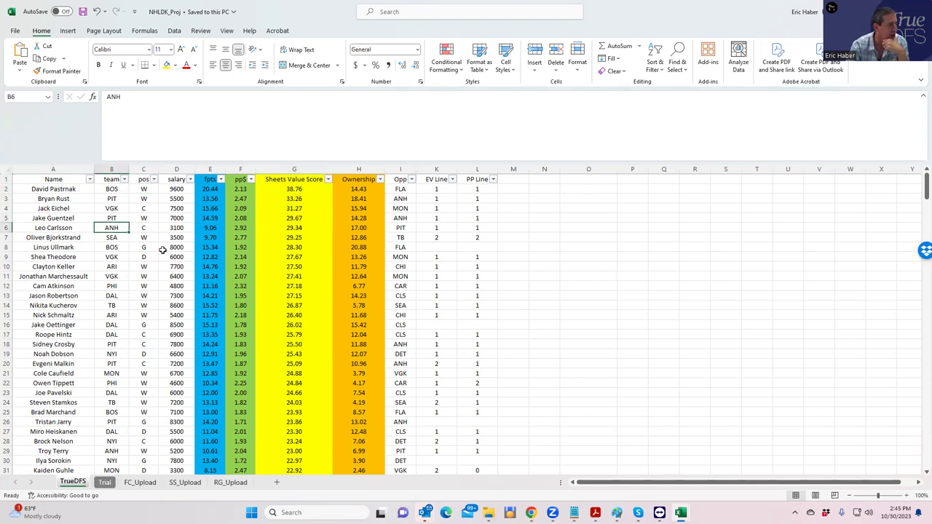
pyautogui.click(145, 247)
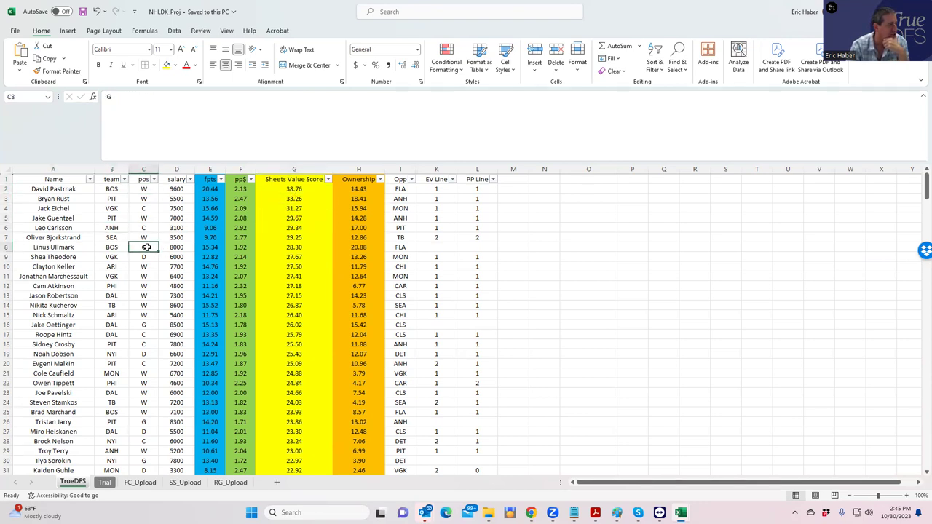
pyautogui.click(144, 189)
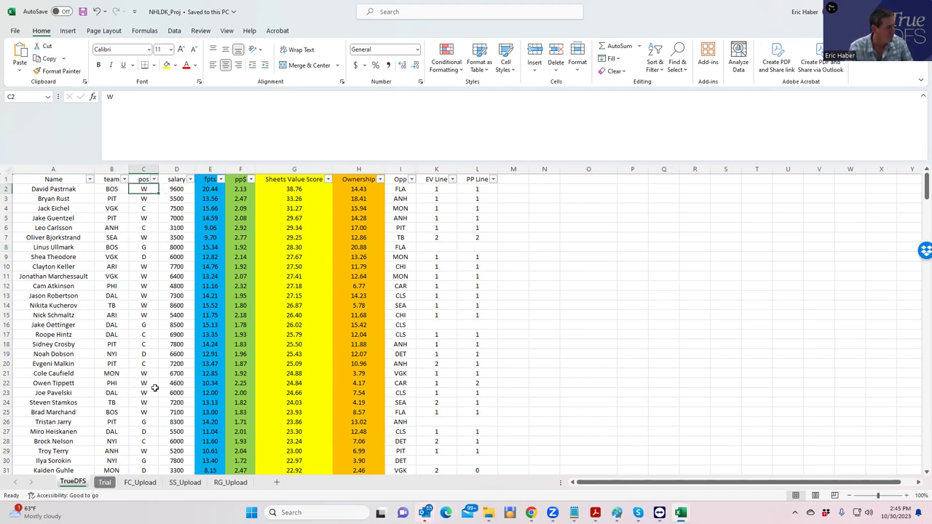
pyautogui.click(169, 187)
pyautogui.click(285, 188)
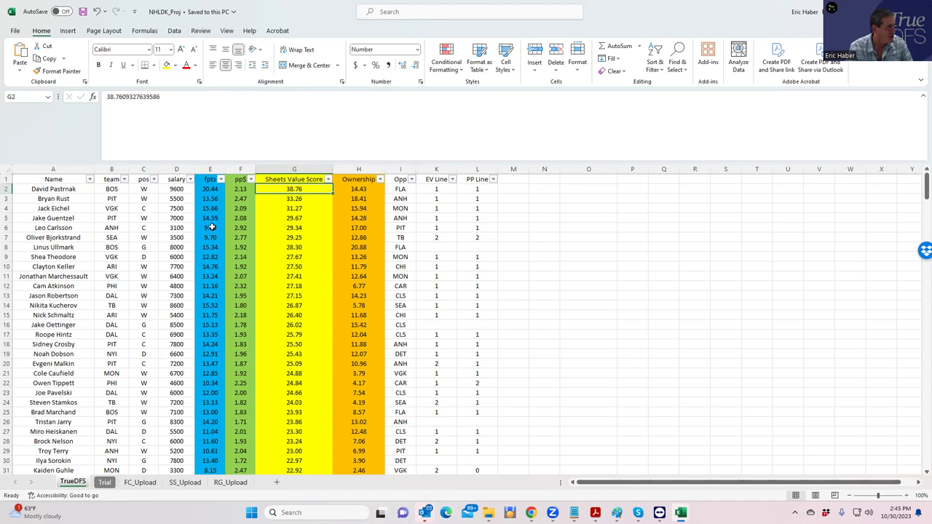
pyautogui.moveTo(114, 198); pyautogui.dragTo(121, 361)
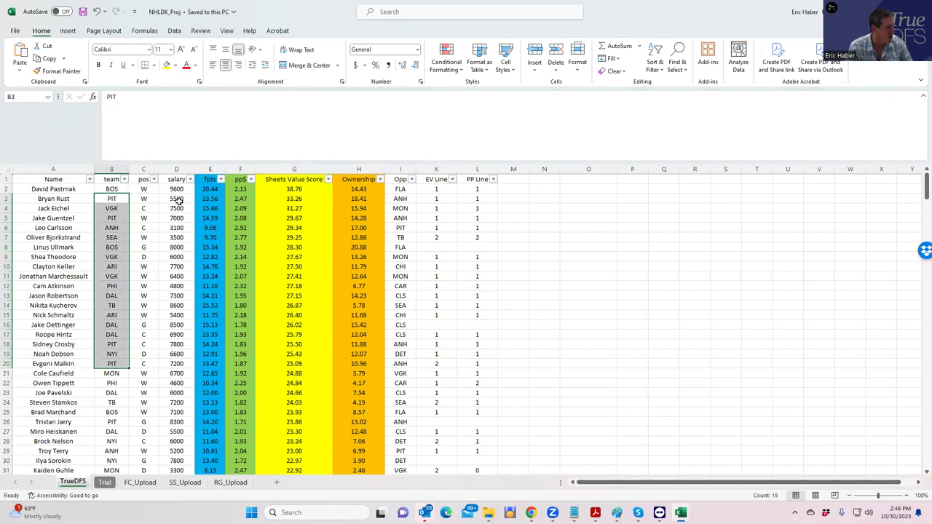
pyautogui.click(117, 211)
pyautogui.click(177, 218)
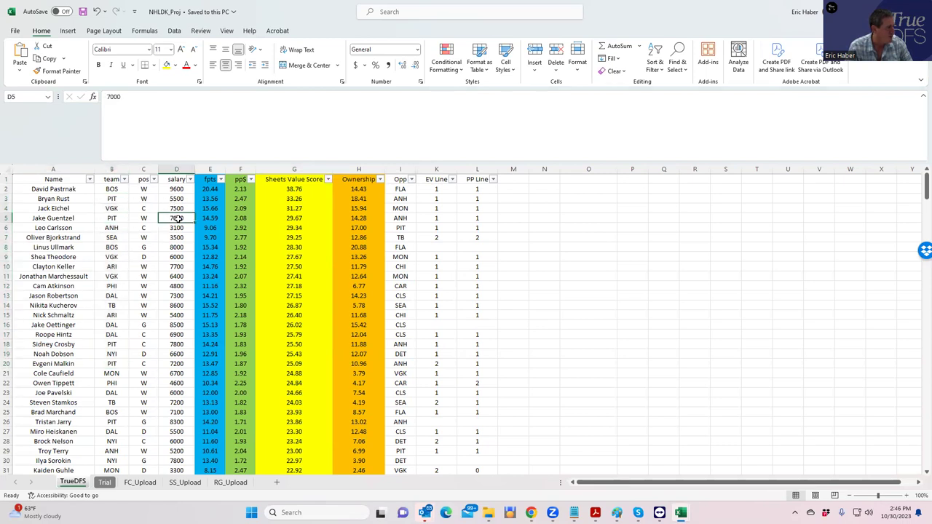
pyautogui.click(115, 219)
pyautogui.click(426, 220)
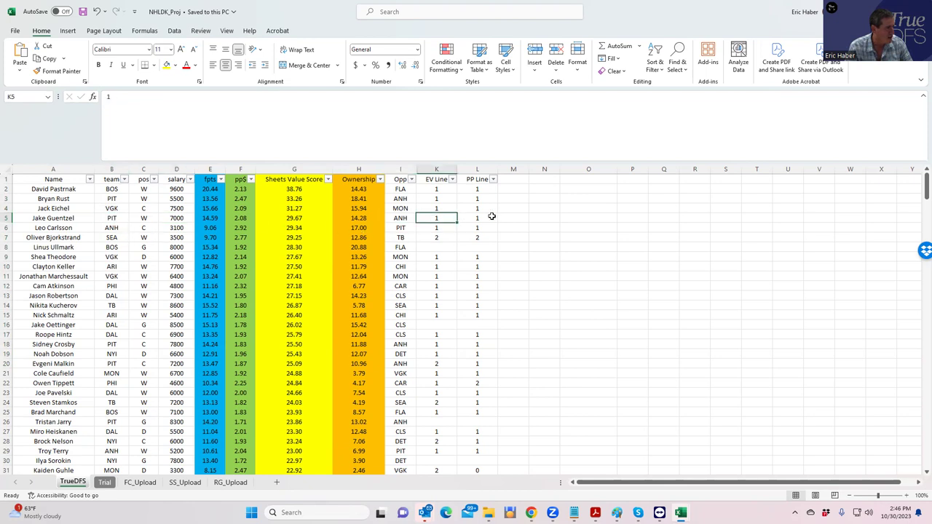
pyautogui.click(466, 221)
pyautogui.click(176, 217)
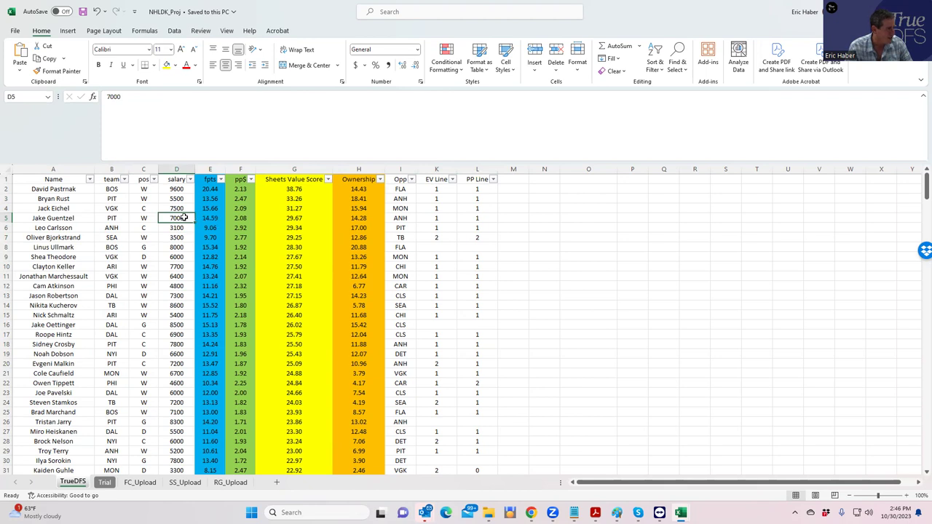
pyautogui.click(170, 199)
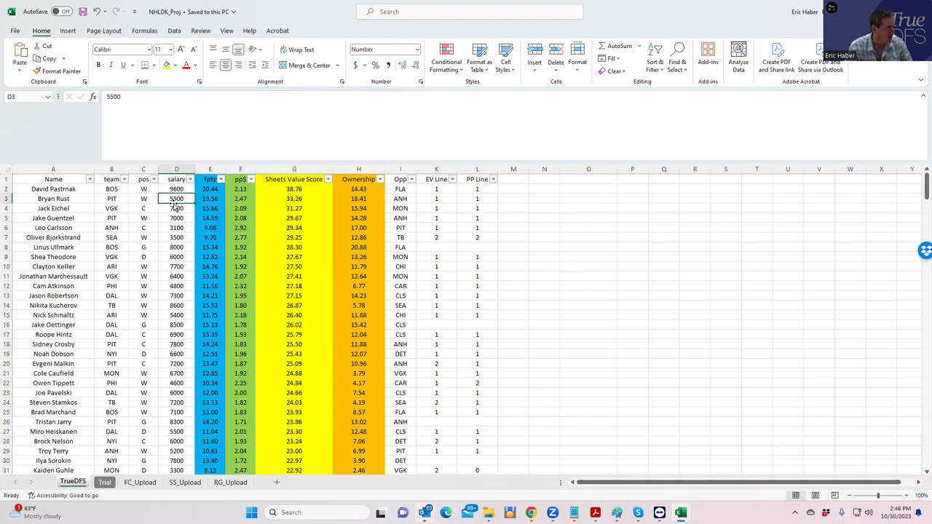
pyautogui.click(175, 217)
pyautogui.click(172, 198)
pyautogui.click(114, 202)
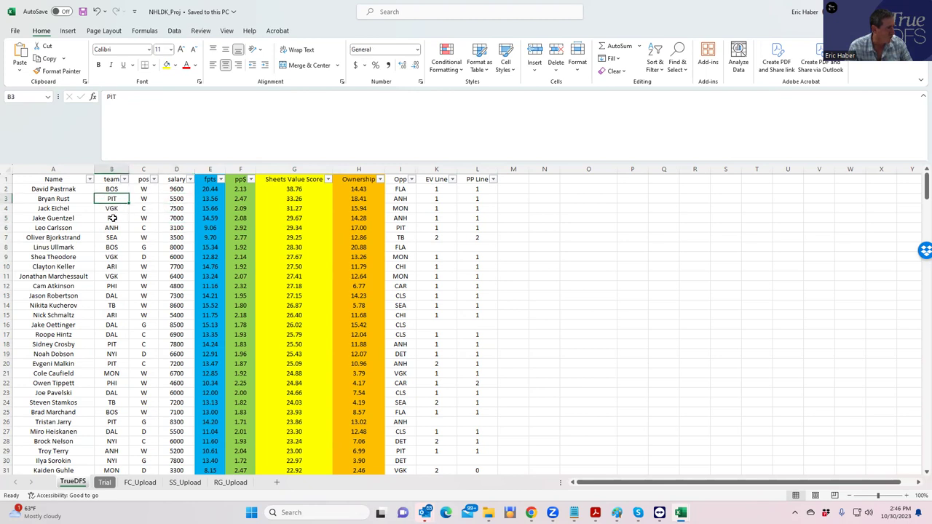
pyautogui.click(112, 218)
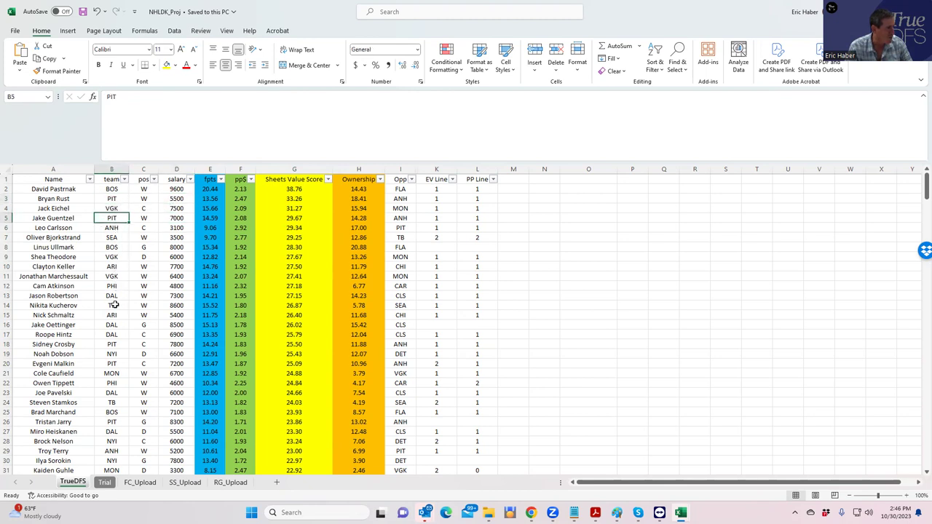
pyautogui.click(115, 342)
pyautogui.click(187, 342)
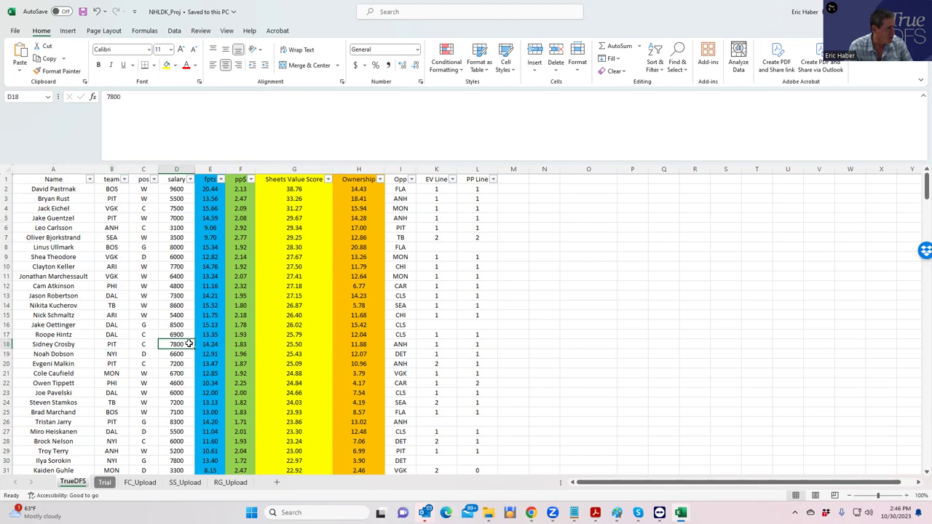
pyautogui.click(111, 362)
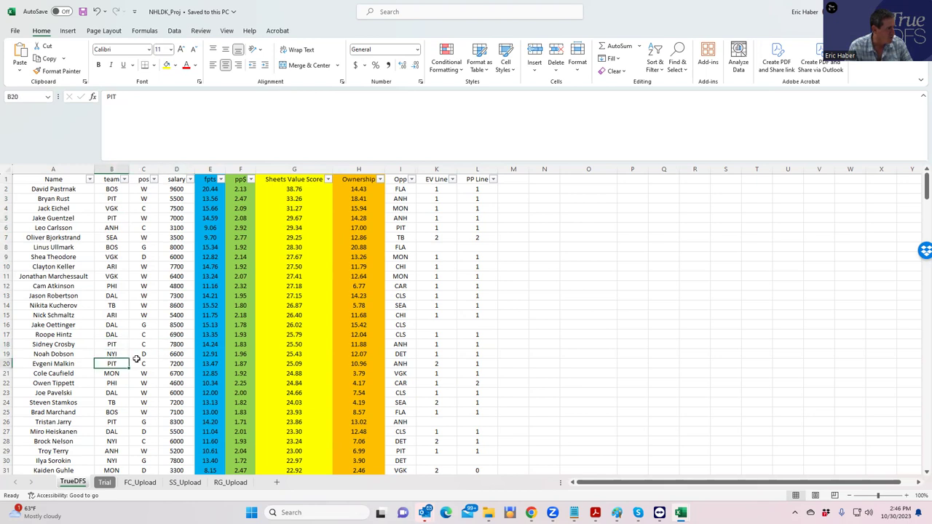
pyautogui.click(182, 363)
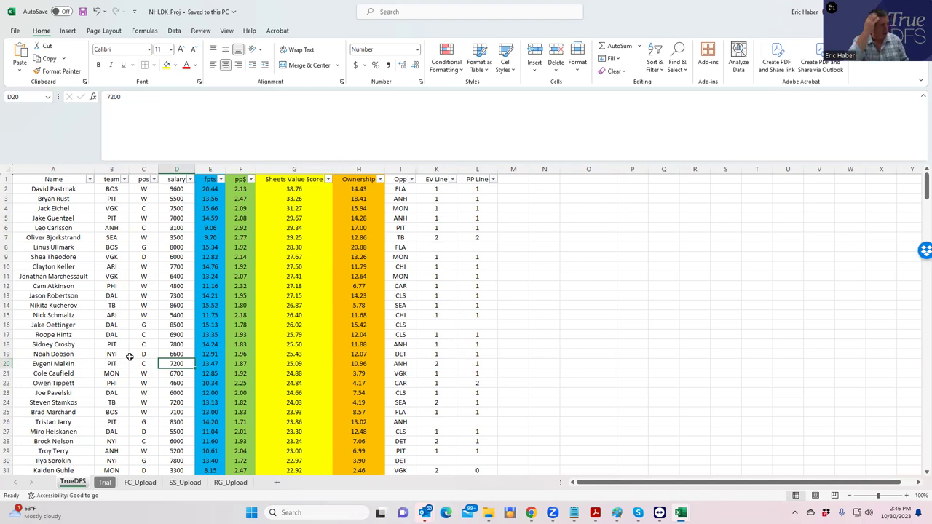
pyautogui.click(175, 199)
pyautogui.click(170, 210)
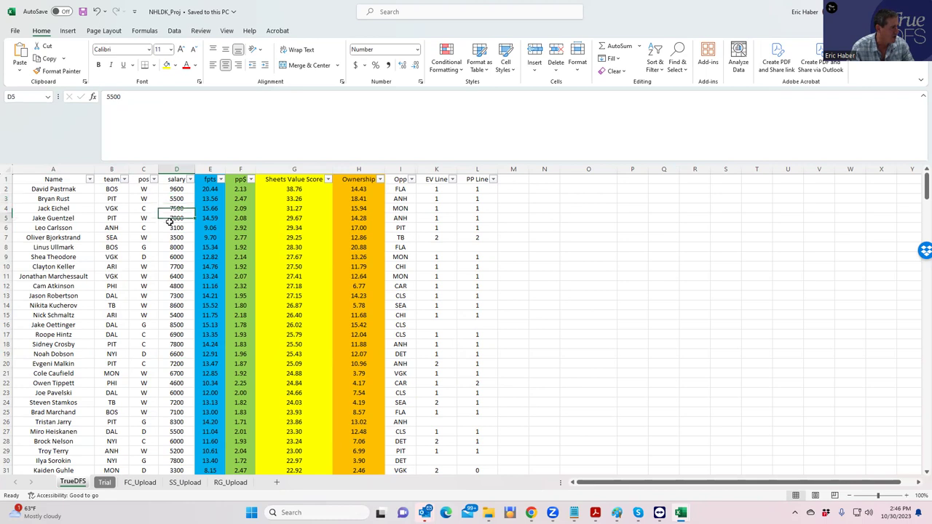
pyautogui.click(171, 364)
pyautogui.click(173, 342)
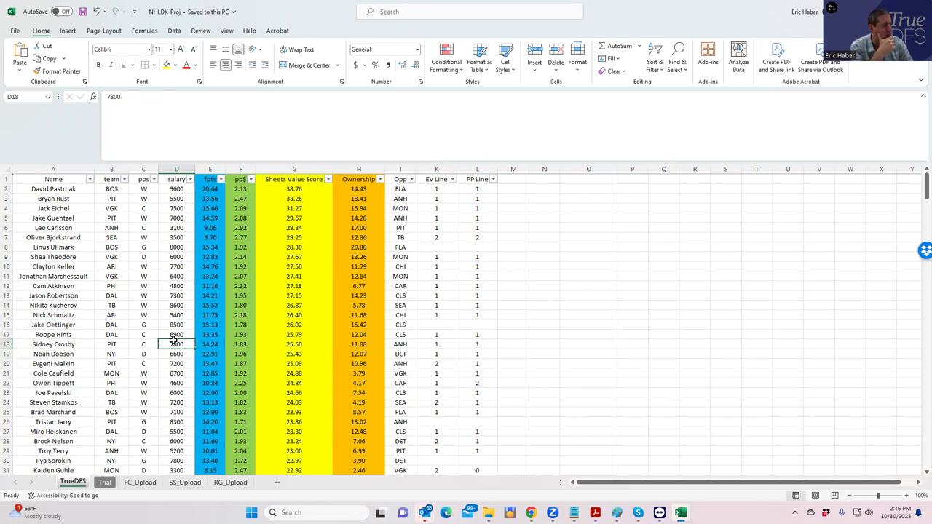
pyautogui.click(116, 209)
pyautogui.click(167, 209)
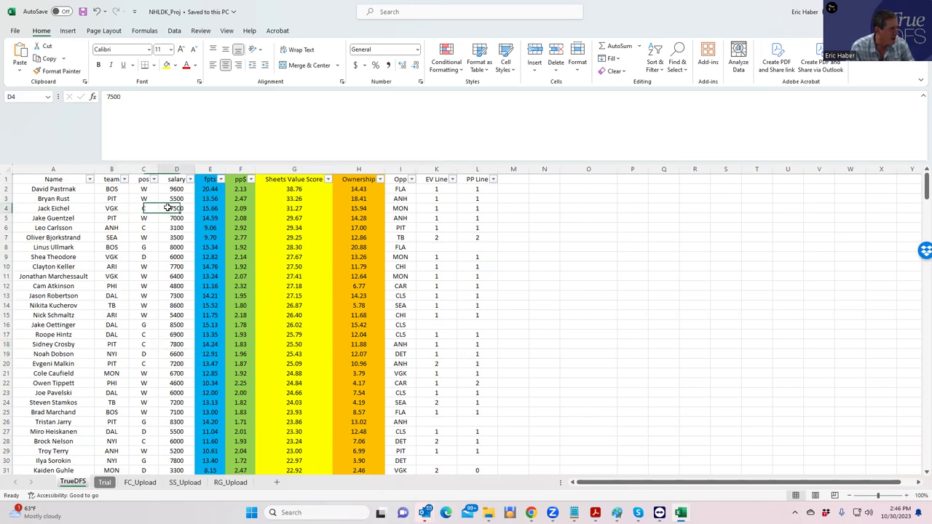
pyautogui.click(118, 256)
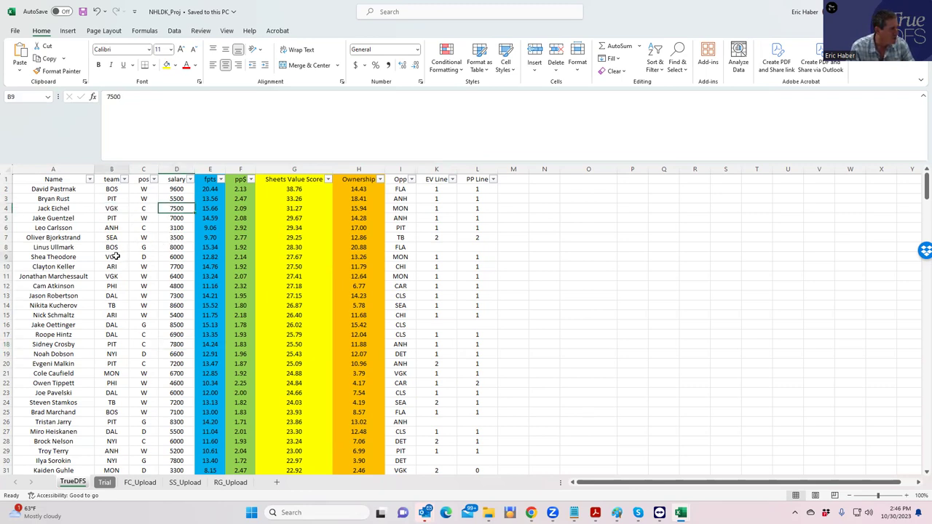
pyautogui.doubleClick(178, 257)
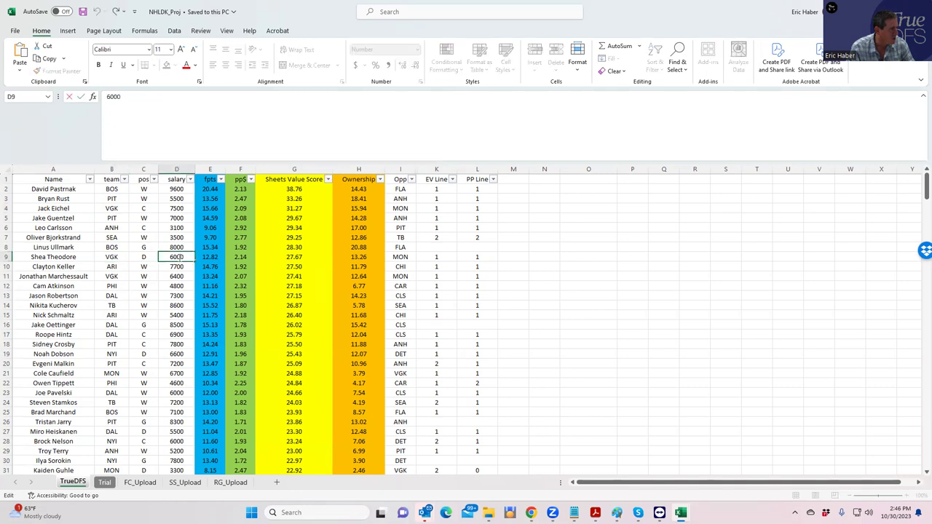
pyautogui.click(131, 277)
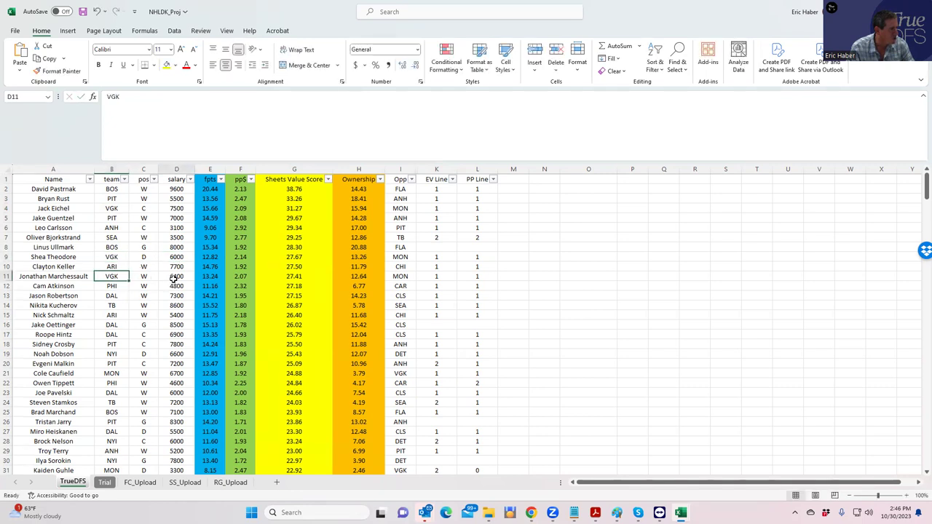
pyautogui.click(175, 278)
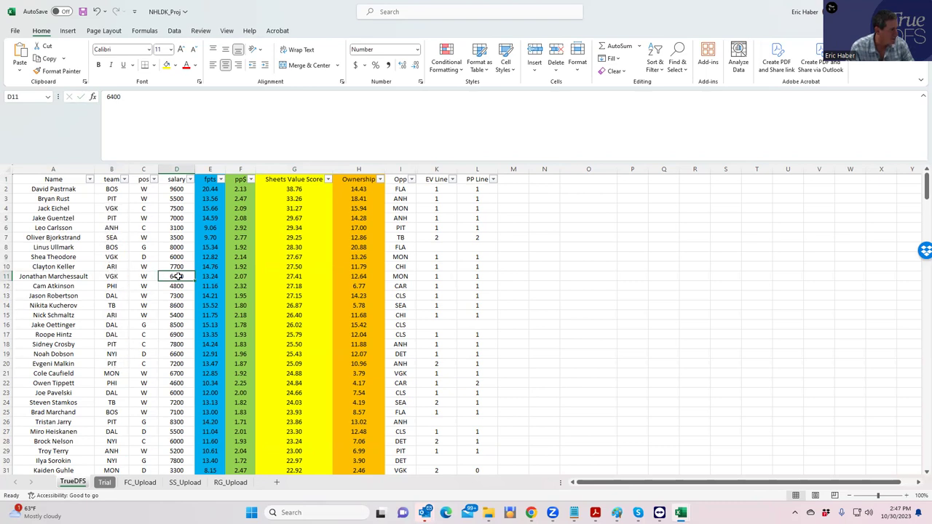
pyautogui.click(173, 257)
pyautogui.click(176, 276)
pyautogui.click(112, 273)
pyautogui.click(120, 257)
pyautogui.press('Right')
pyautogui.press('Right')
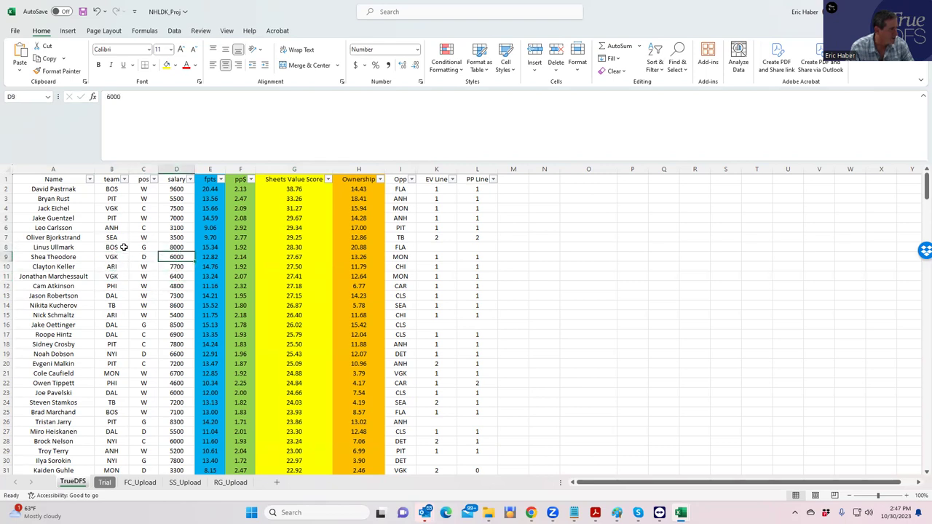
pyautogui.click(115, 198)
pyautogui.click(116, 228)
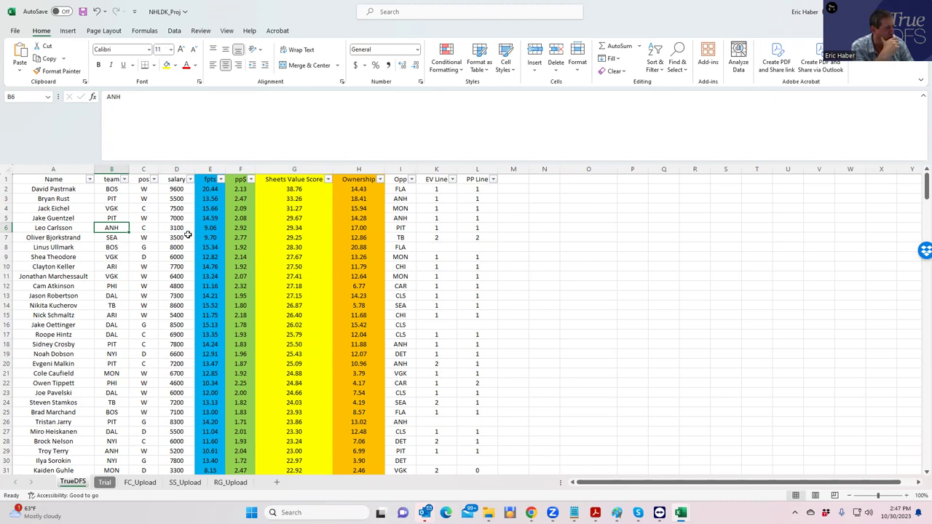
pyautogui.click(152, 227)
pyautogui.click(165, 230)
pyautogui.click(127, 227)
pyautogui.click(113, 239)
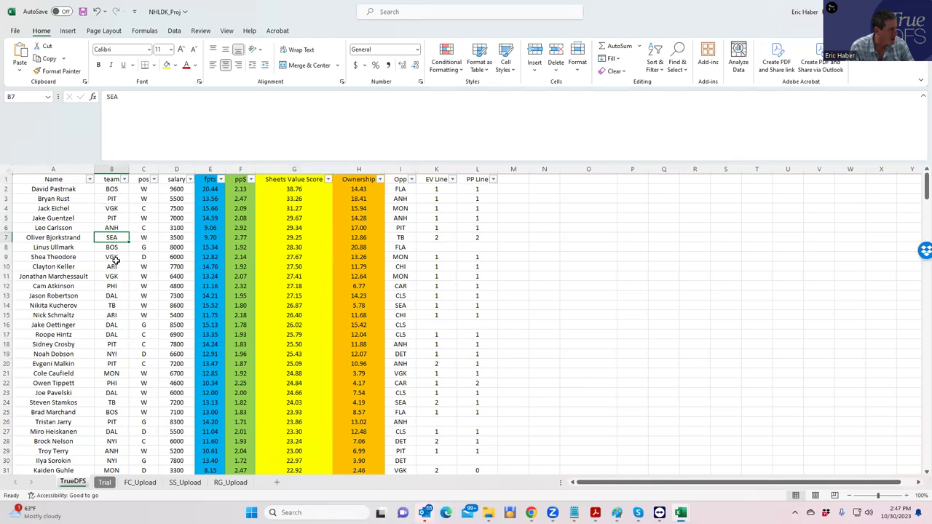
pyautogui.click(112, 268)
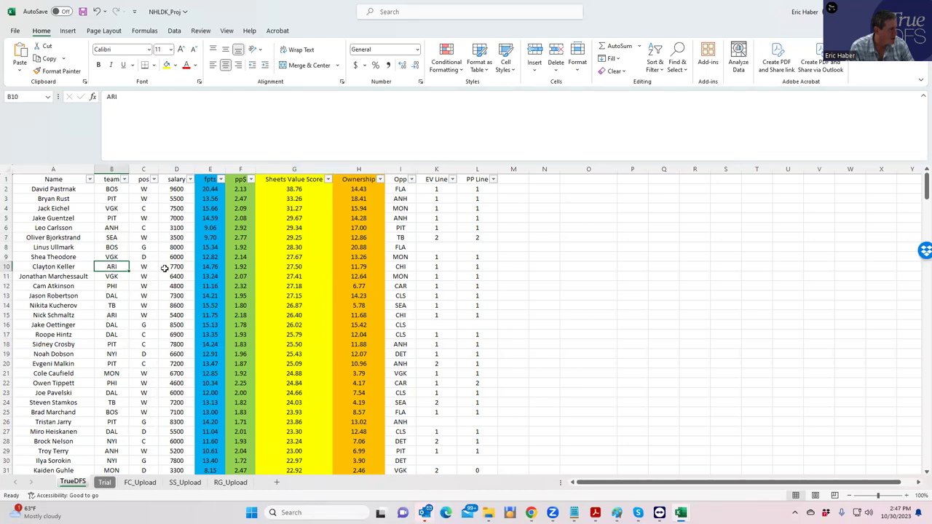
pyautogui.click(169, 267)
pyautogui.click(121, 314)
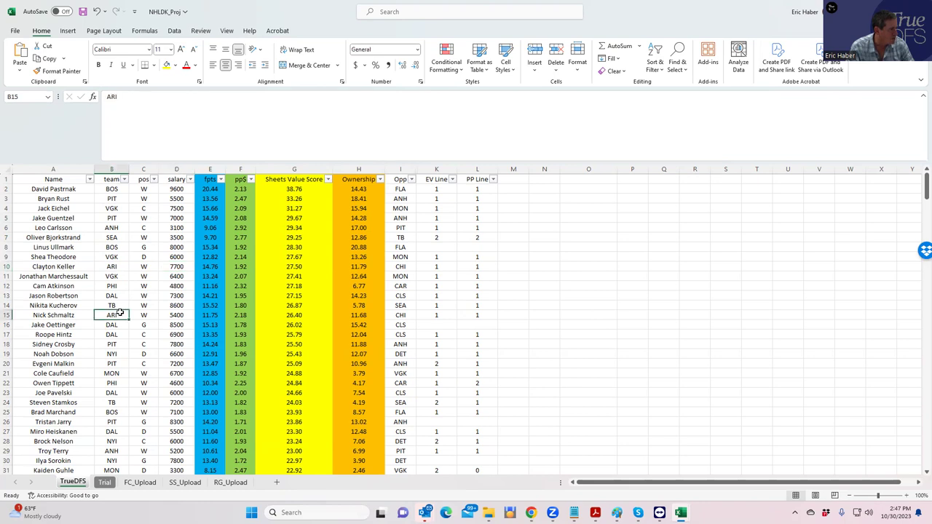
pyautogui.click(168, 312)
pyautogui.click(119, 316)
pyautogui.click(120, 358)
pyautogui.click(114, 347)
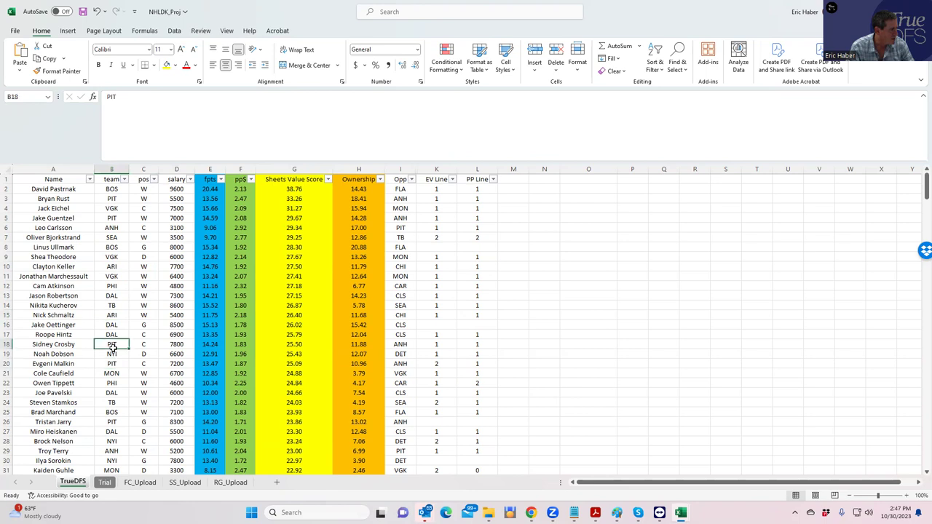
pyautogui.click(108, 307)
pyautogui.click(112, 344)
pyautogui.click(112, 373)
pyautogui.click(116, 402)
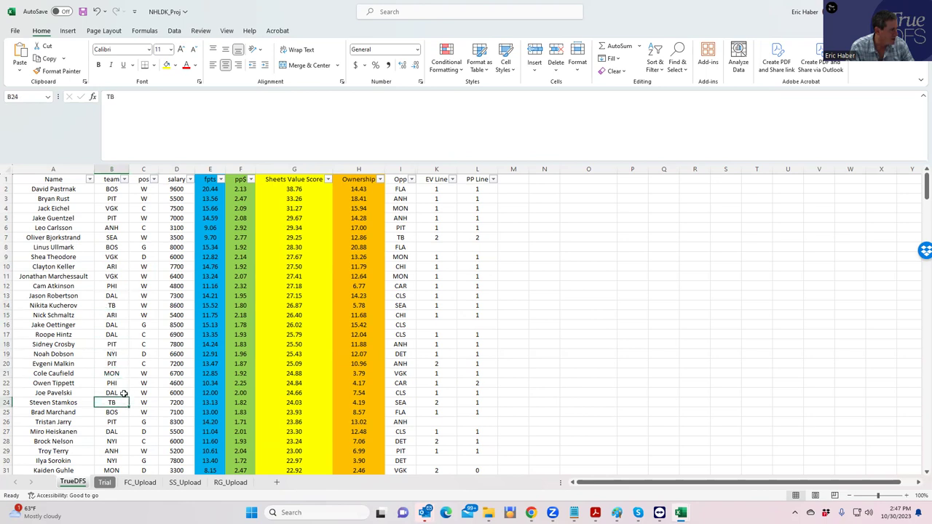
pyautogui.click(121, 375)
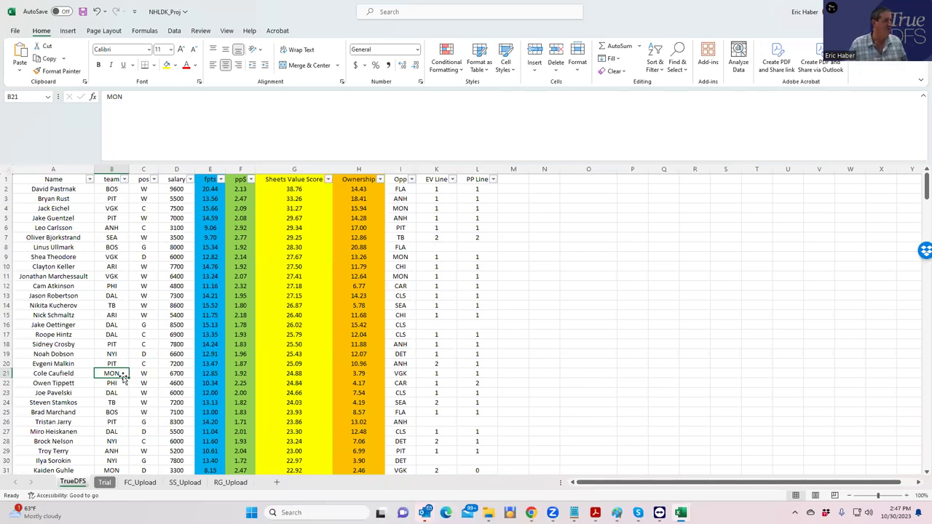
pyautogui.click(146, 230)
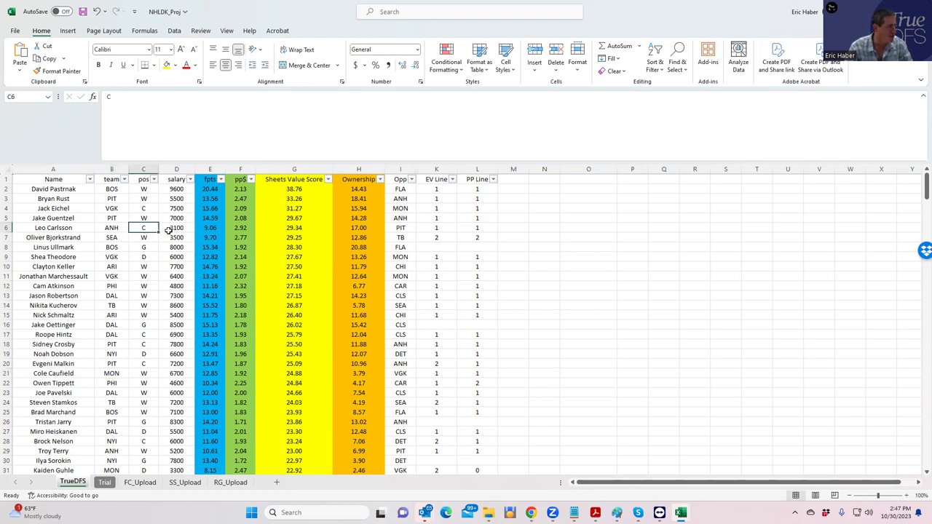
pyautogui.click(168, 230)
pyautogui.click(133, 227)
pyautogui.click(176, 286)
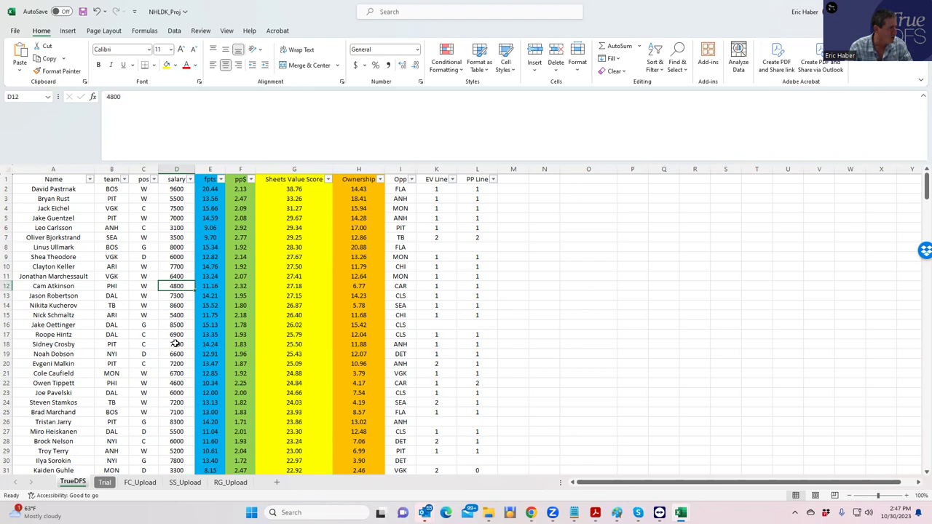
pyautogui.click(115, 206)
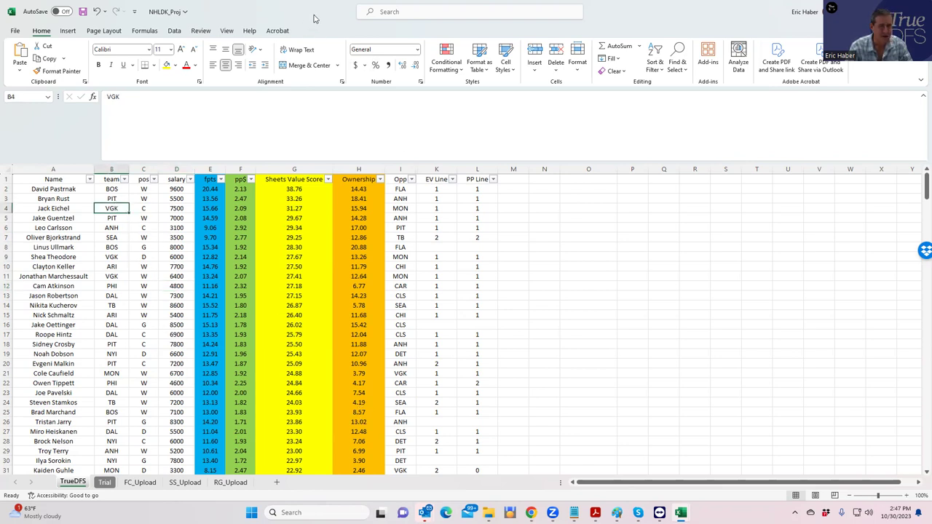
# - Glance at the DraftKings tab, then check teams VGK in B9 and PIT in B3 in Excel
pyautogui.hotkey('alt', 'Tab')
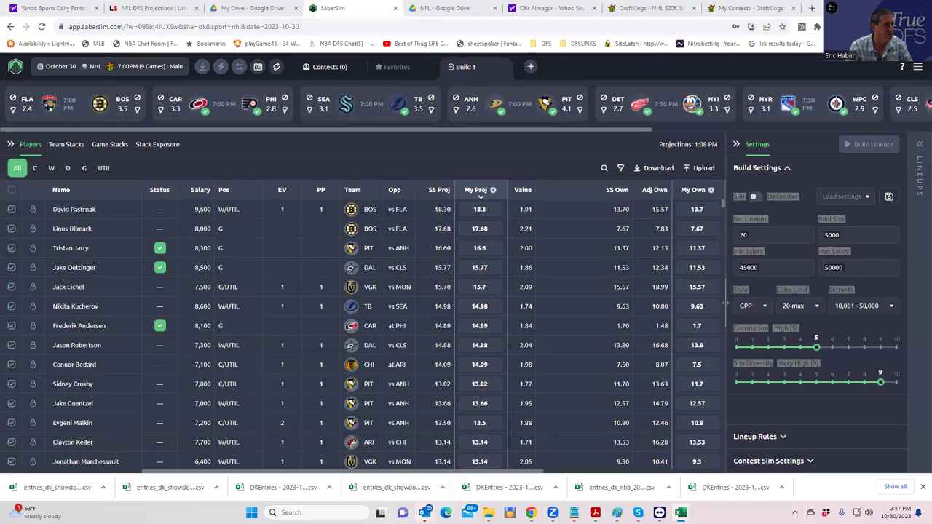
pyautogui.click(651, 8)
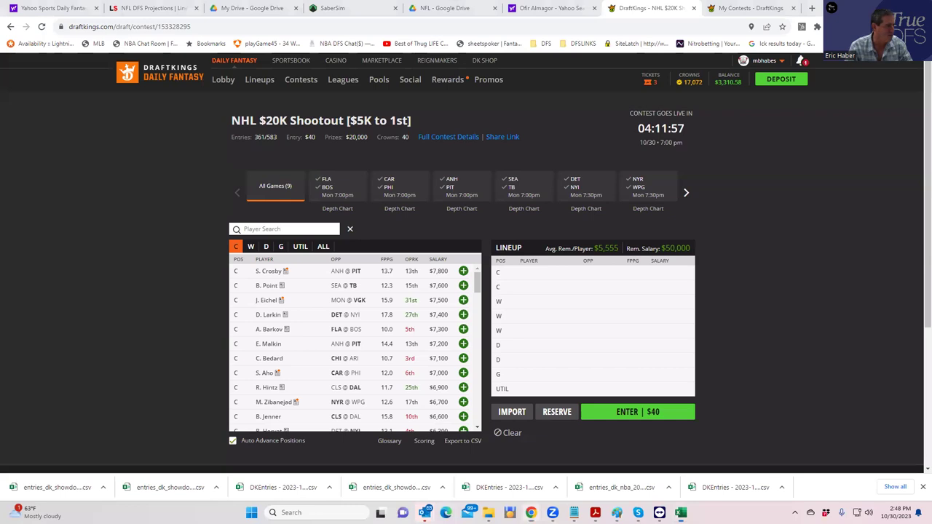
pyautogui.hotkey('alt', 'Tab')
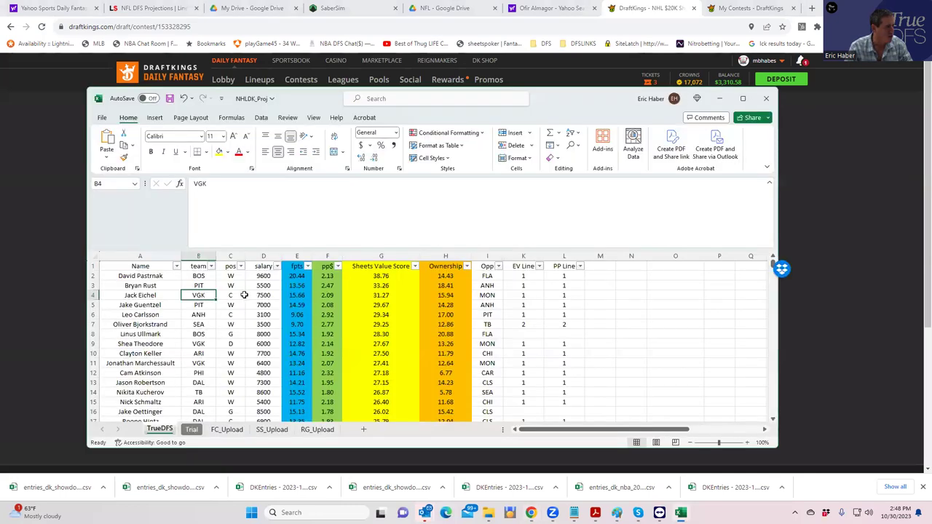
pyautogui.click(201, 342)
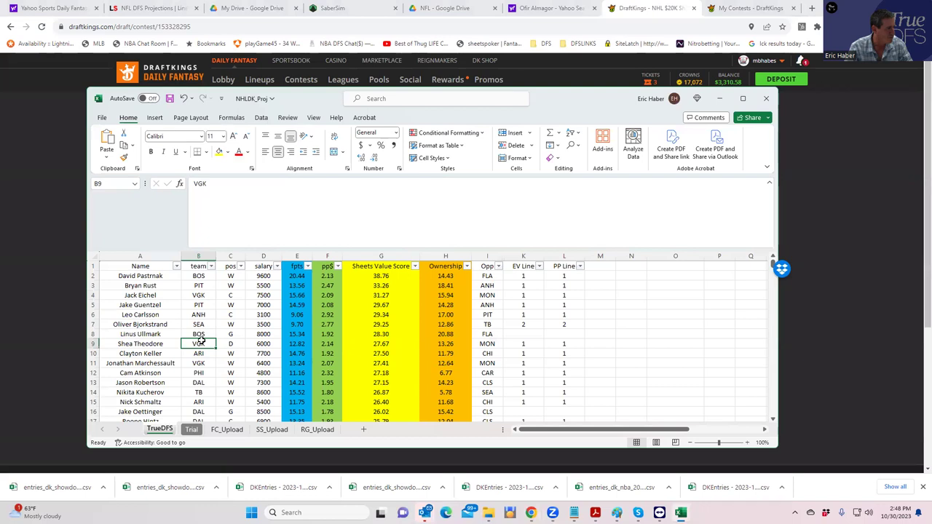
pyautogui.scroll(-3, 230, 368)
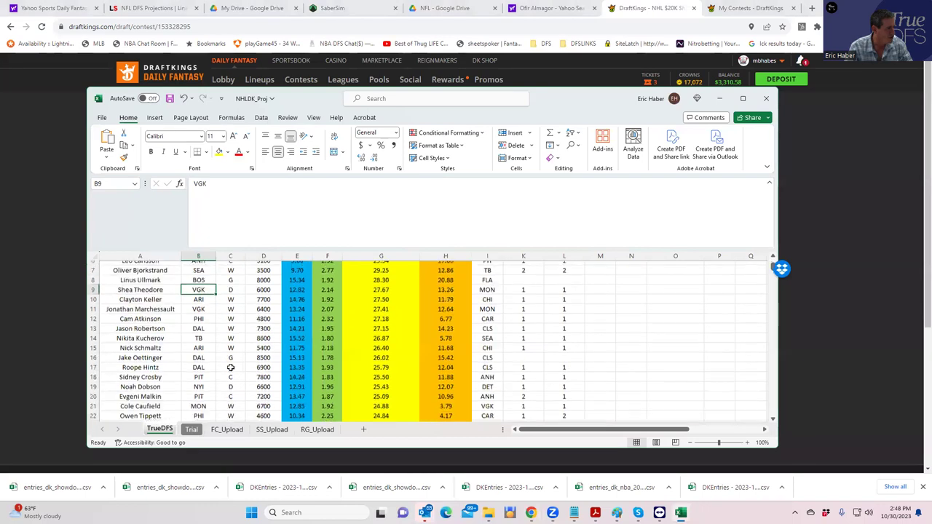
pyautogui.scroll(2, 230, 368)
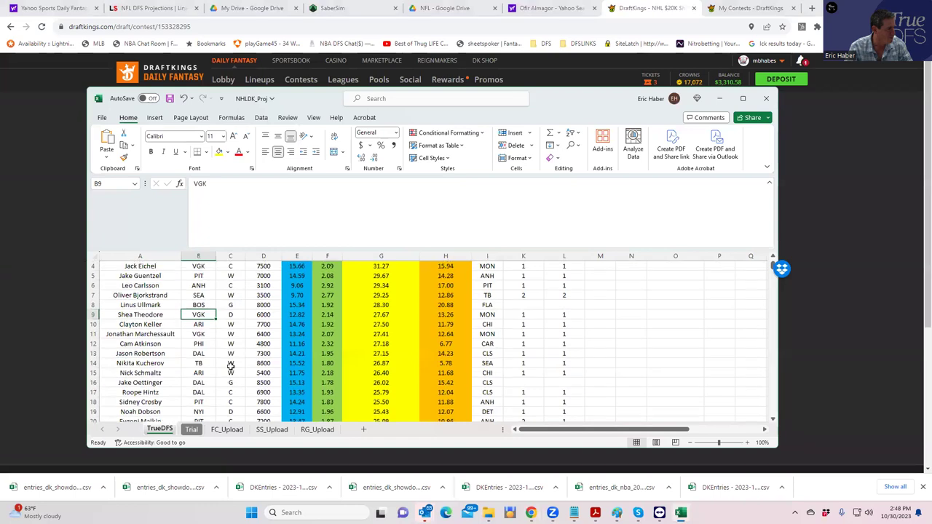
pyautogui.scroll(1, 229, 360)
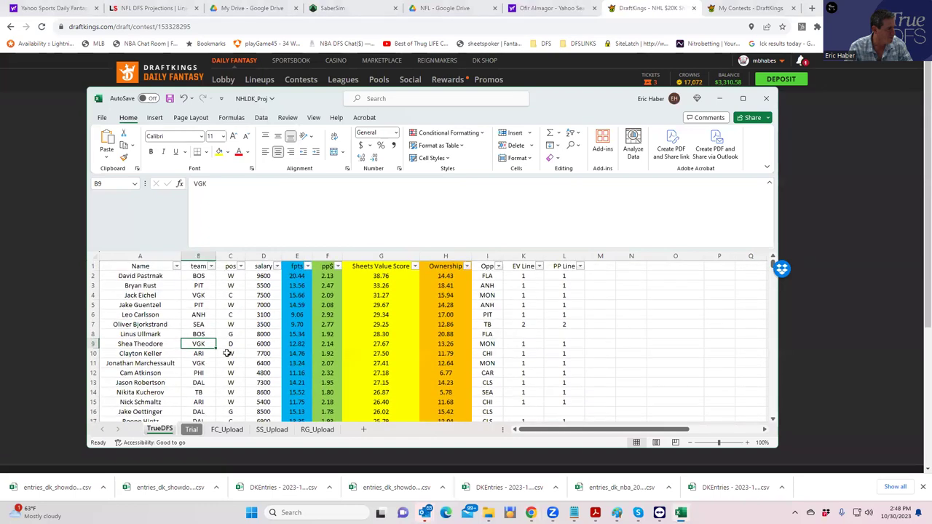
pyautogui.click(207, 285)
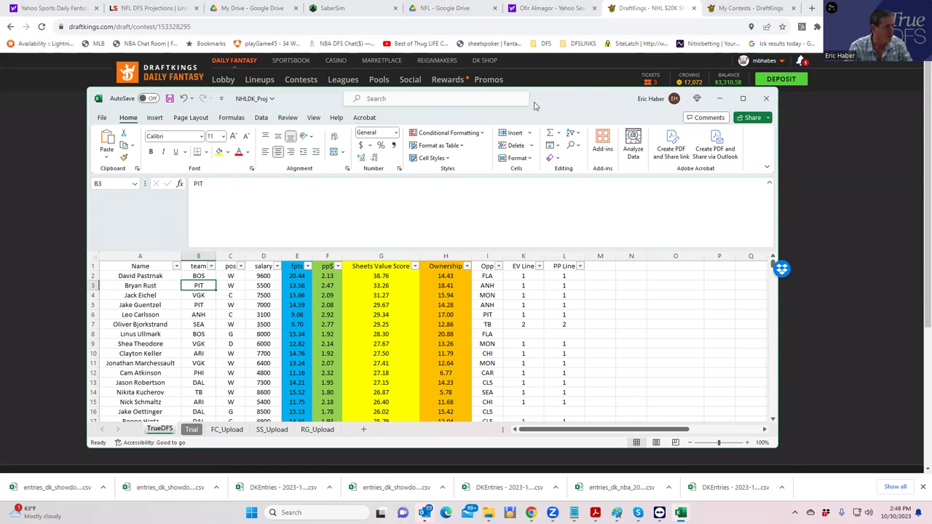
# - Filter to ANH @ PIT and add the $7,800 and $7,200 PIT centers and $7,000 and $5,500 PIT wings
pyautogui.click(719, 99)
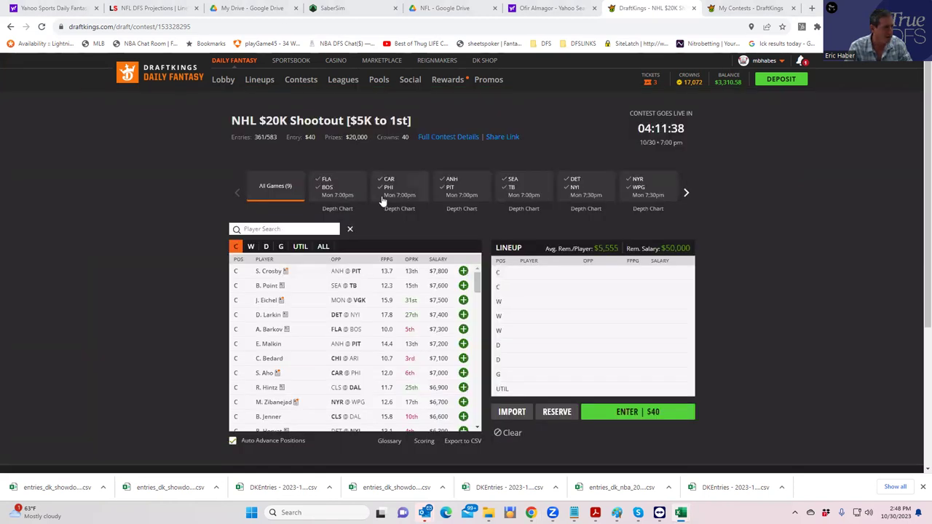
pyautogui.click(448, 195)
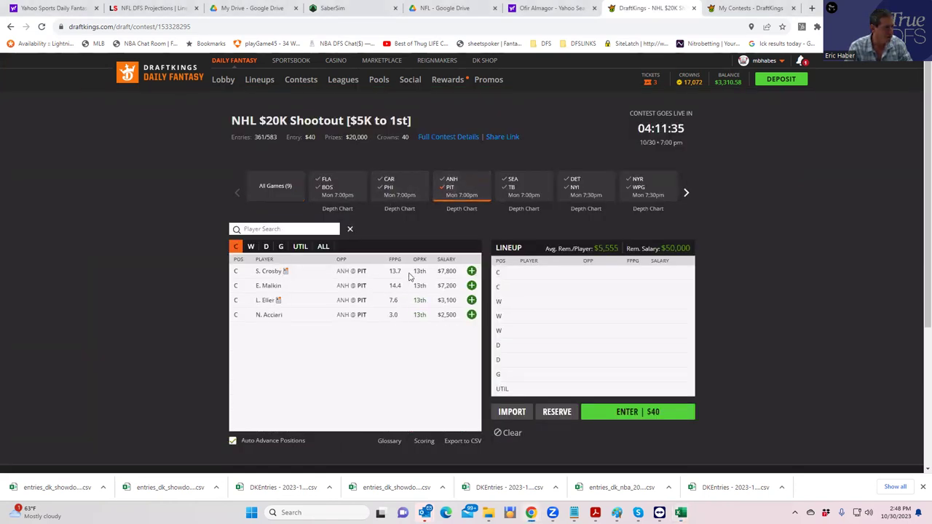
pyautogui.click(472, 271)
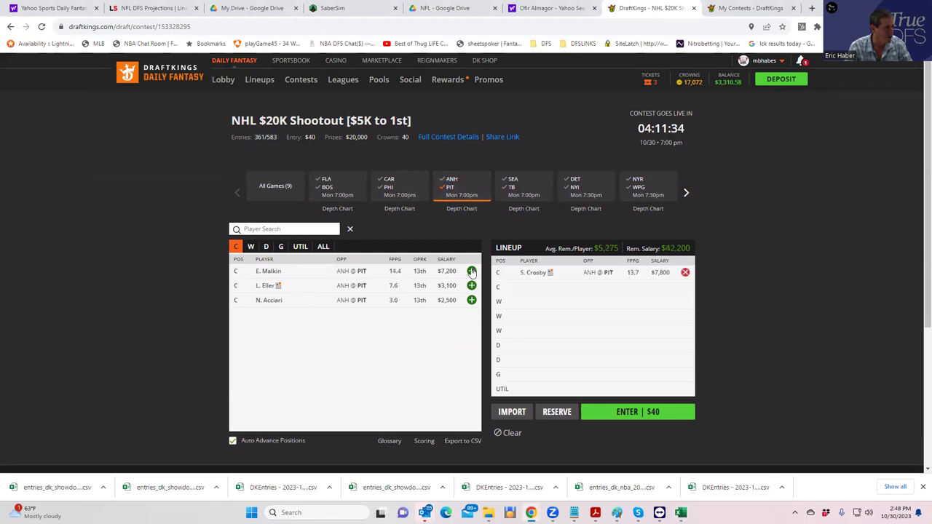
pyautogui.click(471, 271)
pyautogui.click(471, 270)
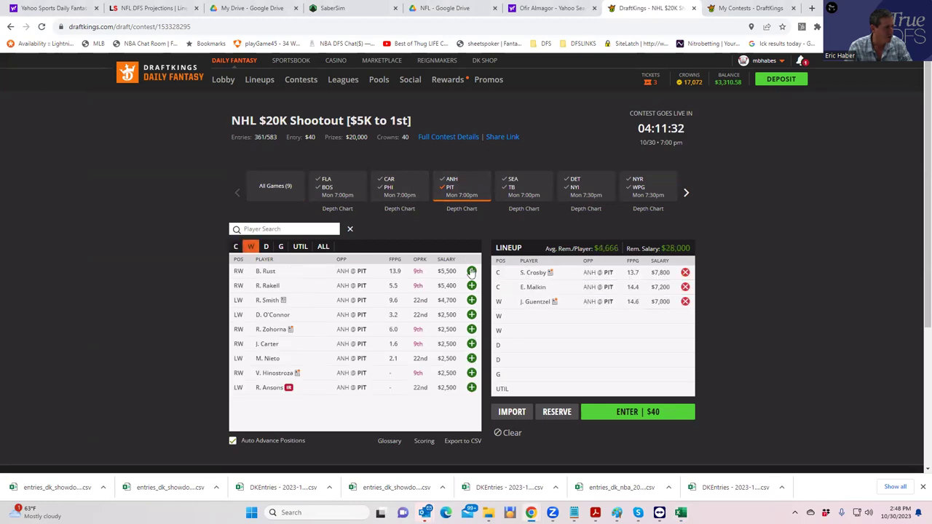
pyautogui.click(471, 270)
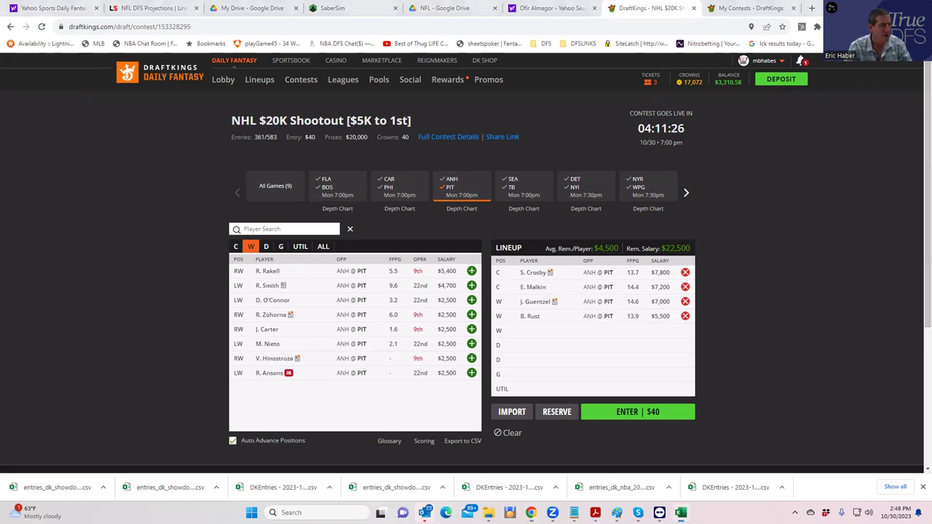
pyautogui.hotkey('alt', 'Tab')
# - Maximise the workbook and check goalie positions in C16 and C26 and salaries in D34 and D36 (7800)
pyautogui.click(763, 76)
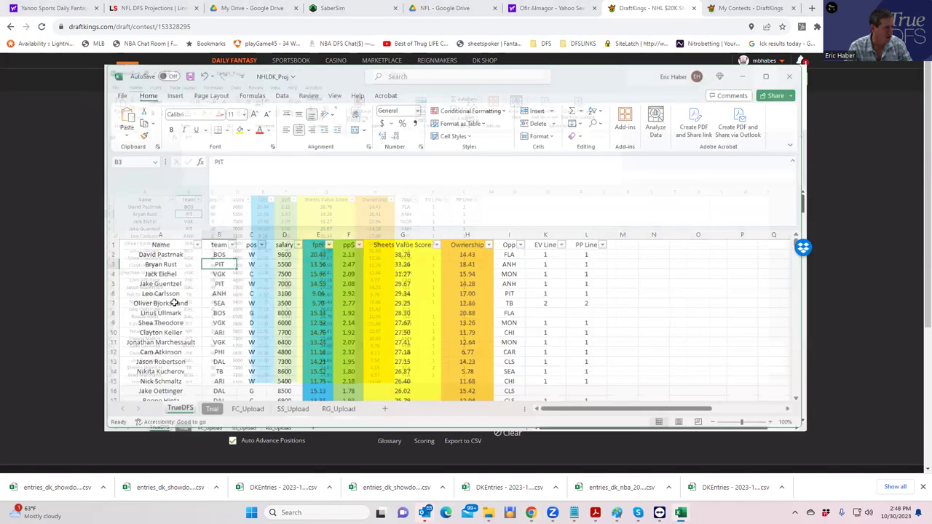
pyautogui.scroll(-2, 154, 313)
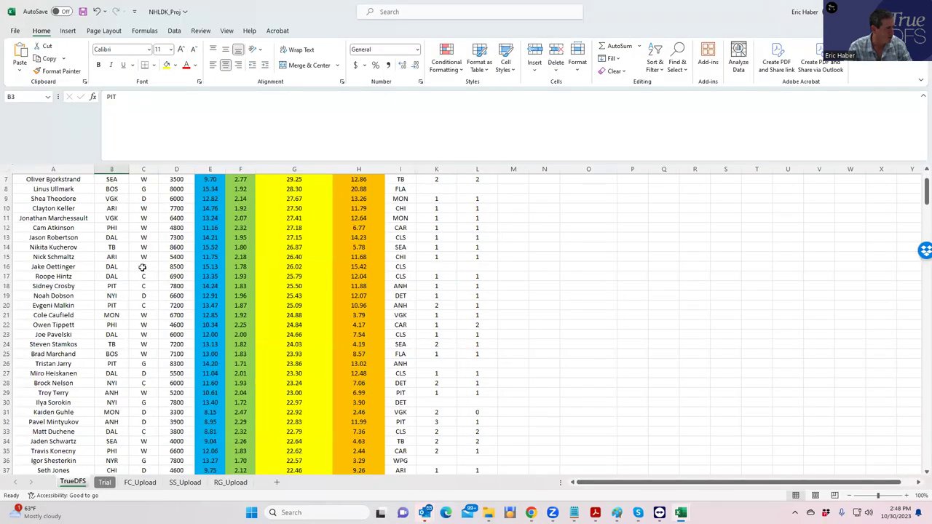
pyautogui.click(149, 267)
pyautogui.click(143, 362)
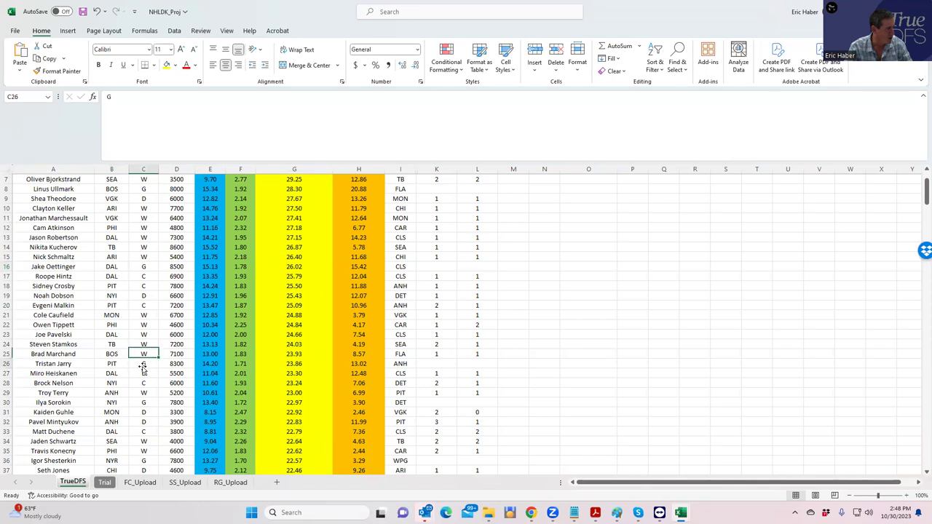
pyautogui.scroll(-2, 185, 391)
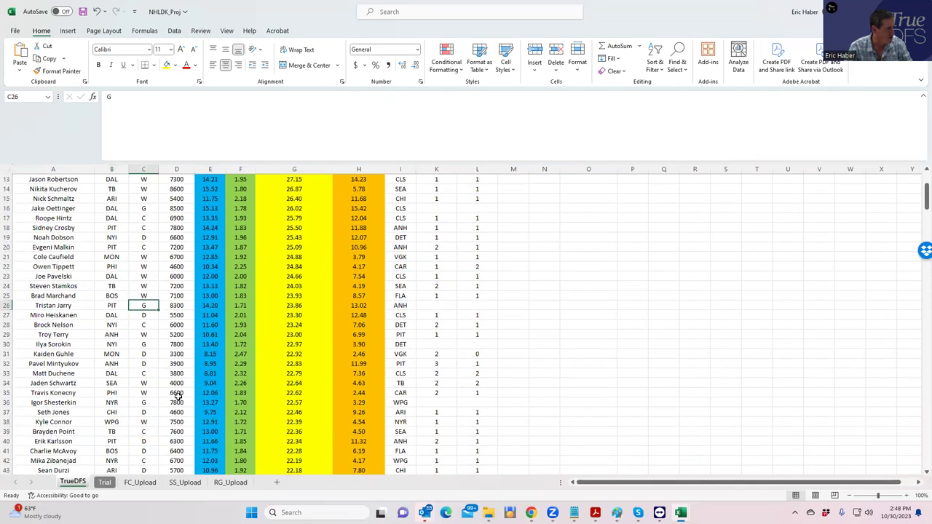
pyautogui.click(177, 383)
pyautogui.click(176, 402)
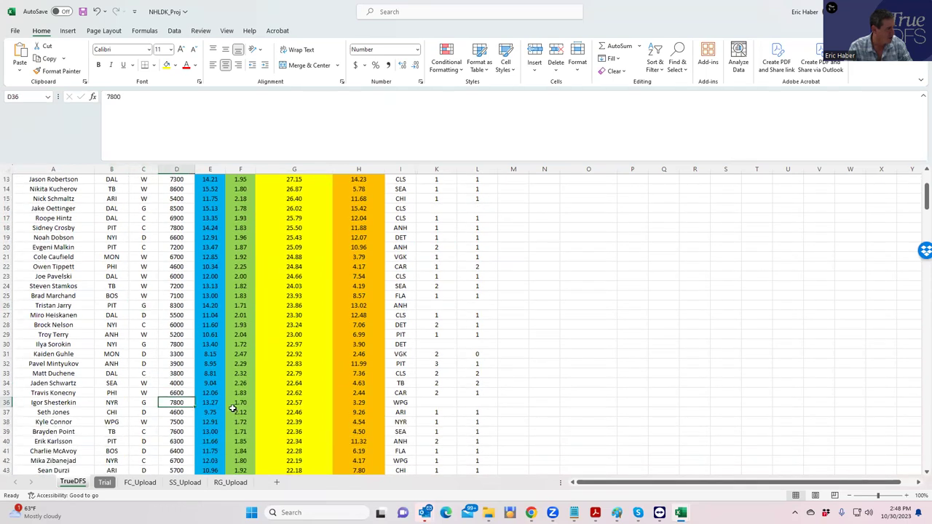
# - Check further goalie salaries of 8000, 7900, 8400 and 7300 down the sheet
pyautogui.scroll(-2, 178, 420)
pyautogui.click(177, 423)
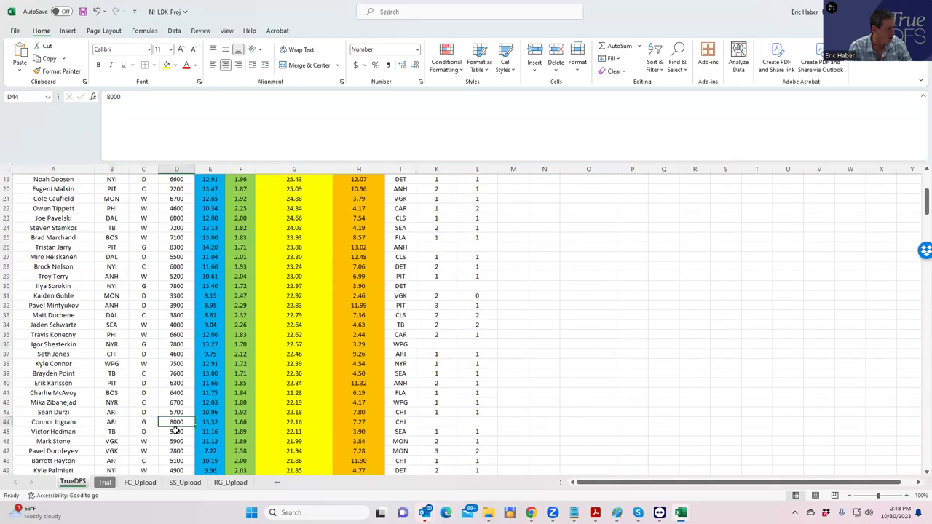
pyautogui.scroll(-3, 177, 431)
pyautogui.click(178, 422)
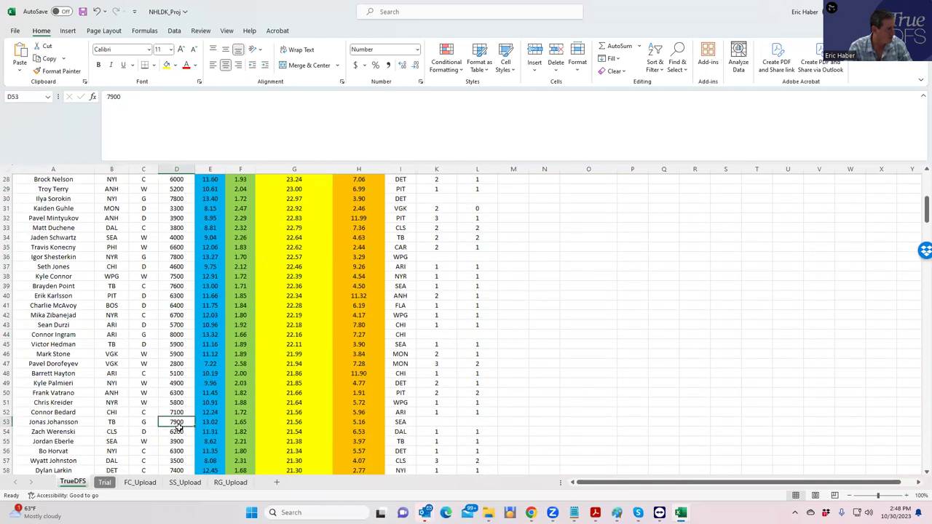
pyautogui.scroll(-2, 178, 440)
pyautogui.click(177, 431)
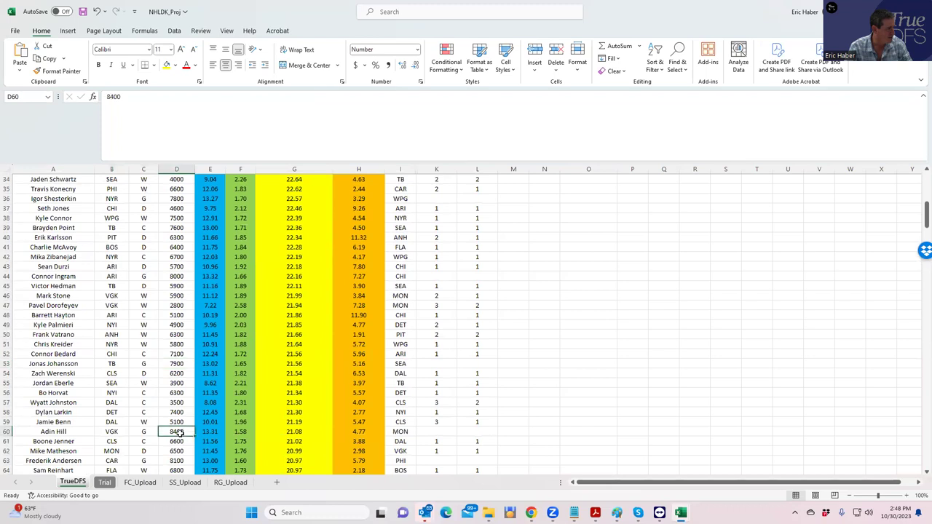
pyautogui.scroll(-2, 179, 435)
pyautogui.scroll(-4, 179, 436)
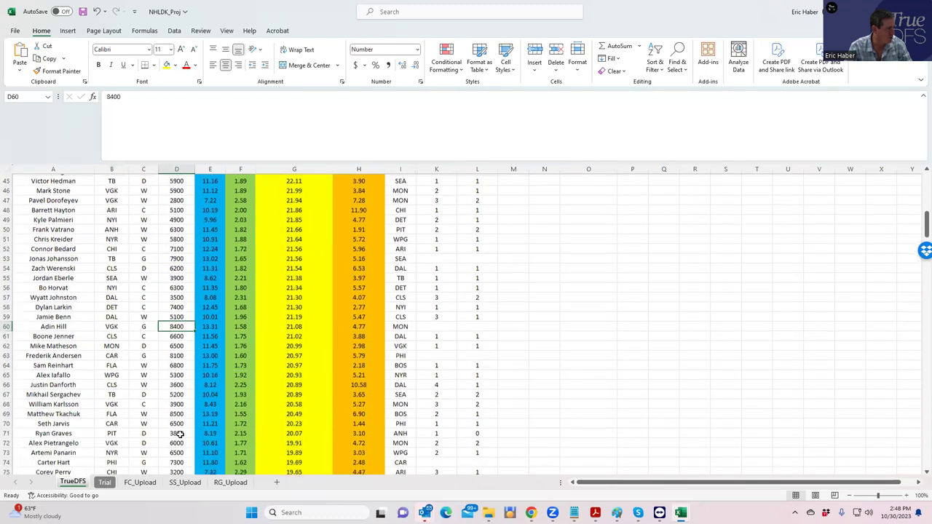
pyautogui.click(187, 394)
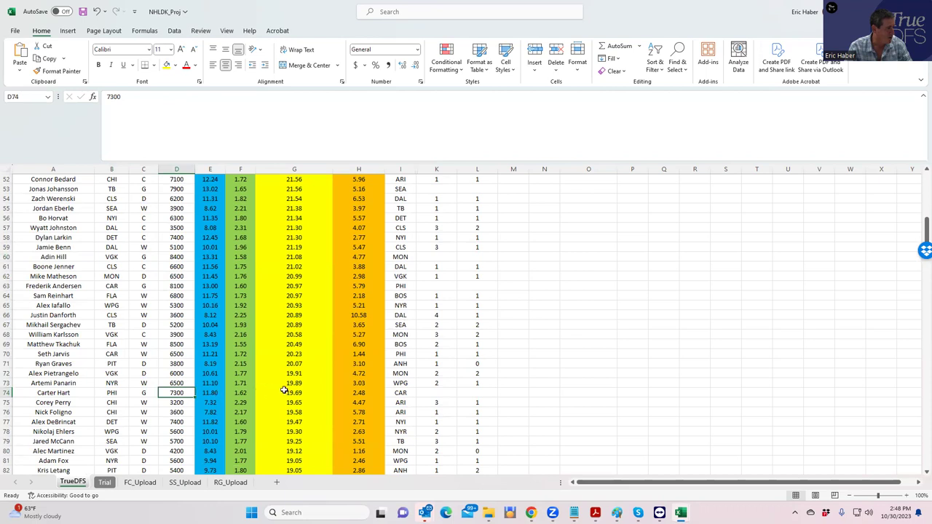
pyautogui.hotkey('alt', 'Tab')
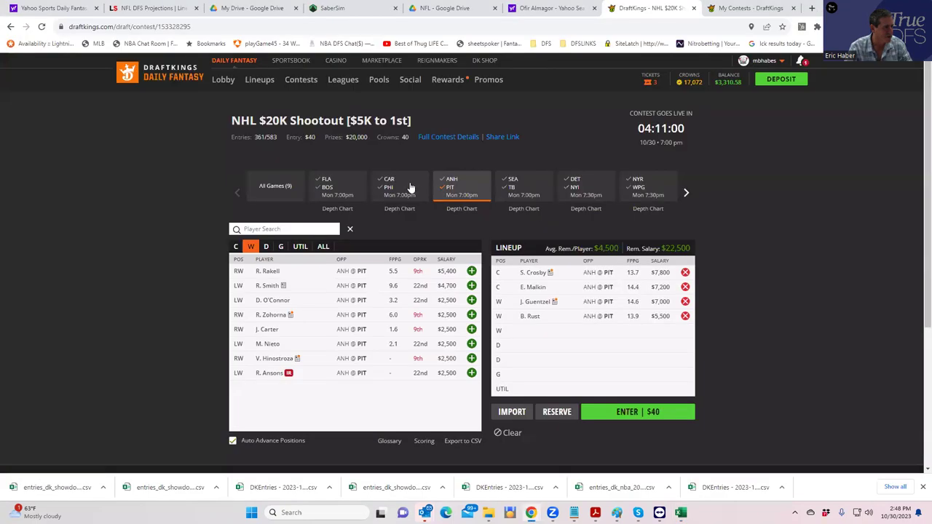
# - Search 'hart' among goalies from all nine games and add C. Hart at G
pyautogui.click(275, 186)
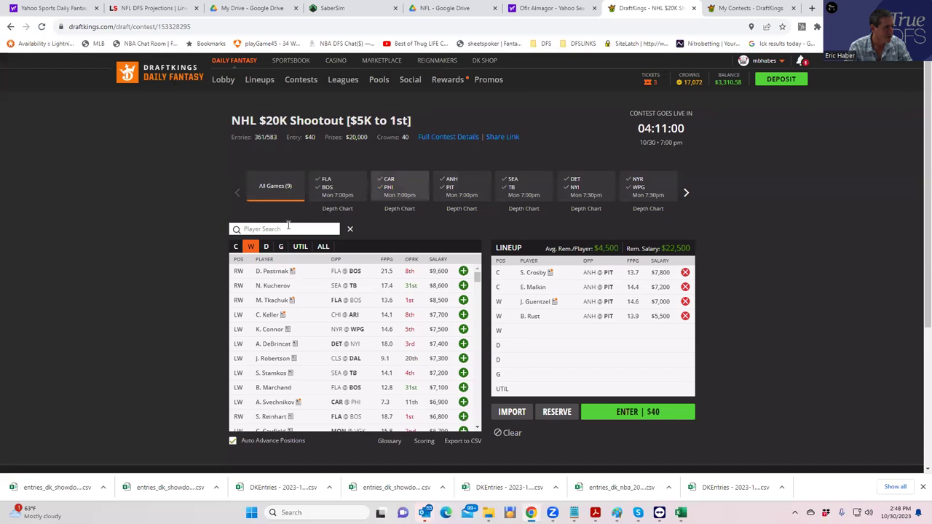
pyautogui.click(280, 246)
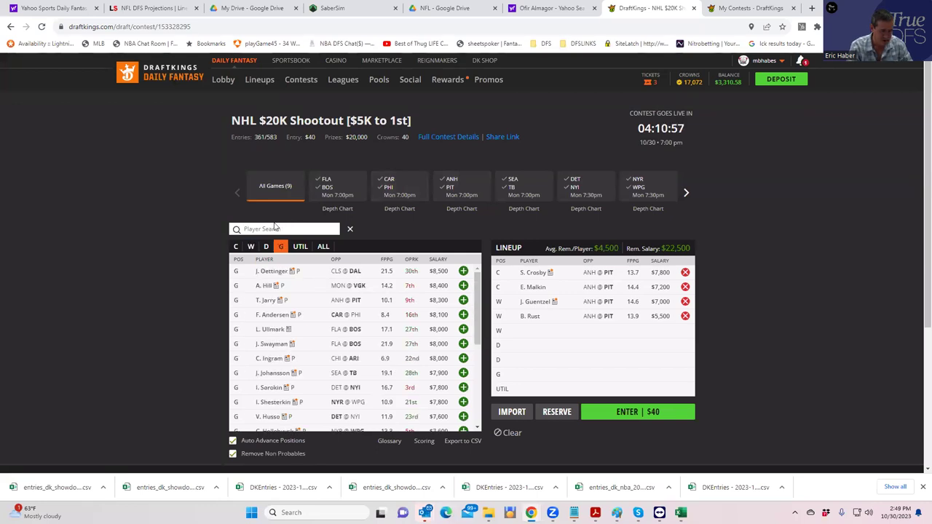
pyautogui.write('hart')
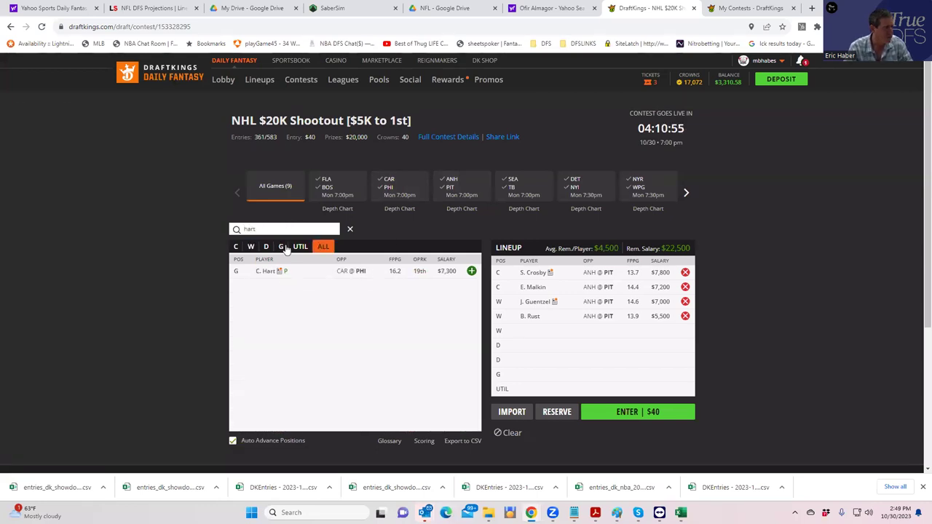
pyautogui.click(281, 246)
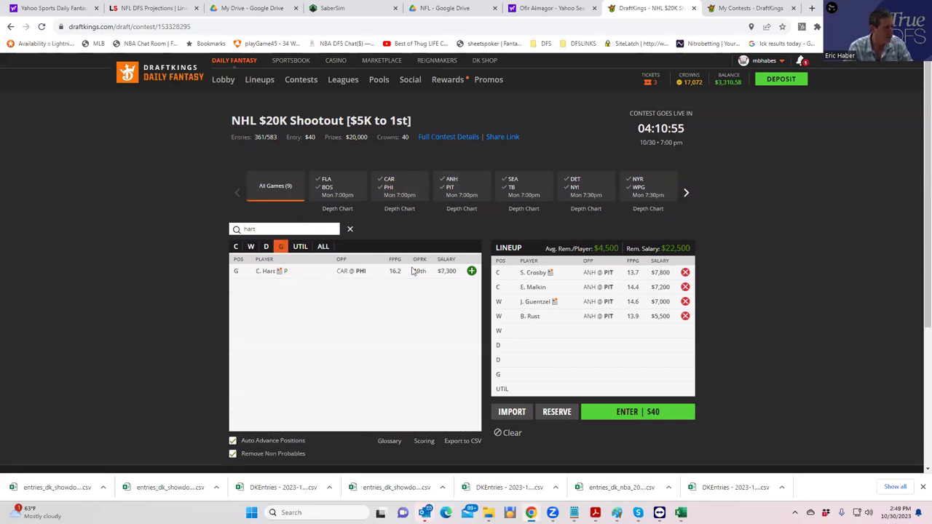
pyautogui.click(472, 272)
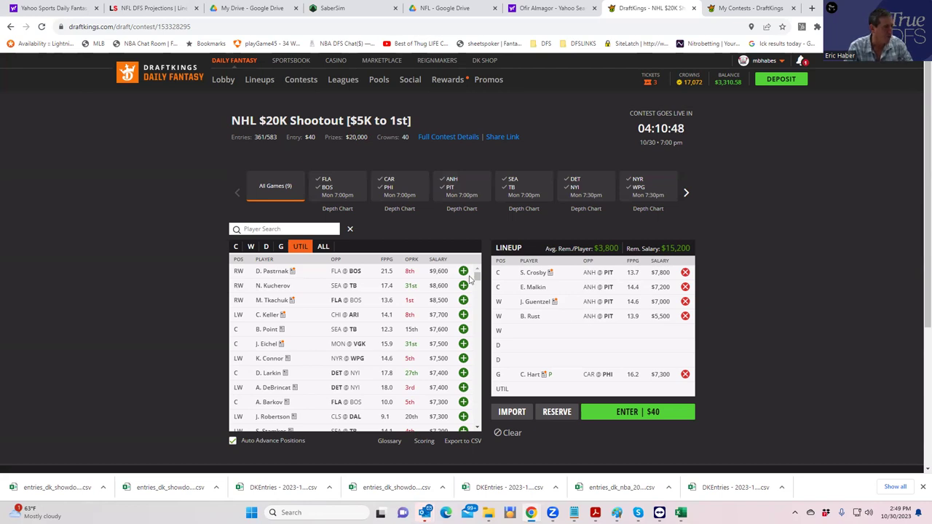
# - Search 'car' and add L. Carlsson, the $3,100 ANH skater, at UTIL
pyautogui.click(235, 248)
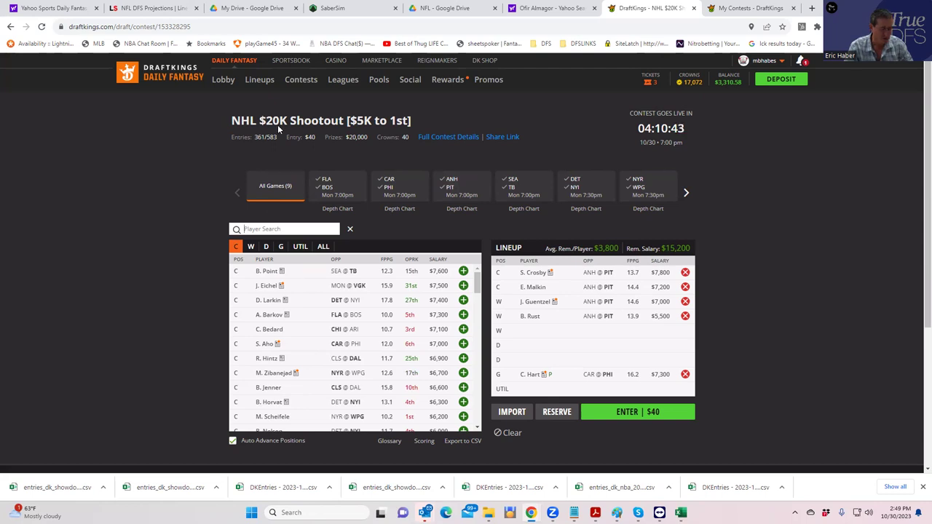
pyautogui.write('car')
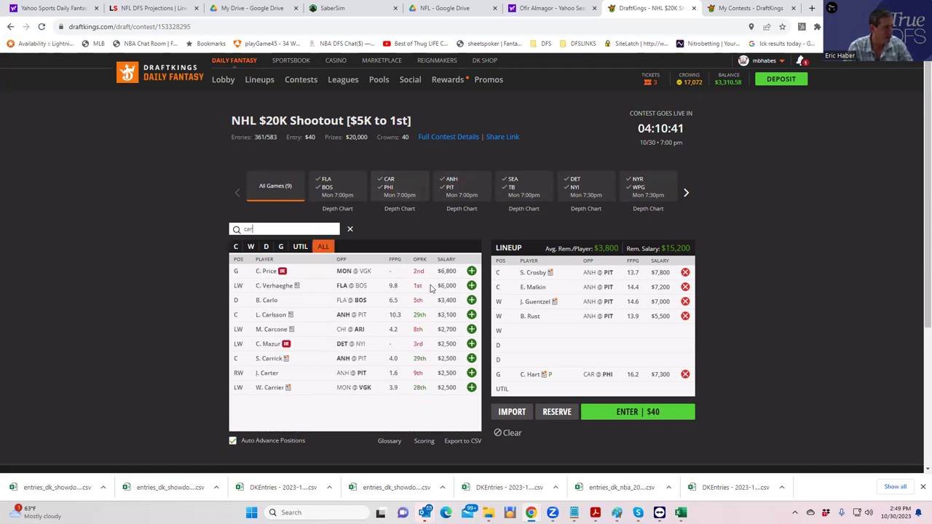
pyautogui.click(471, 314)
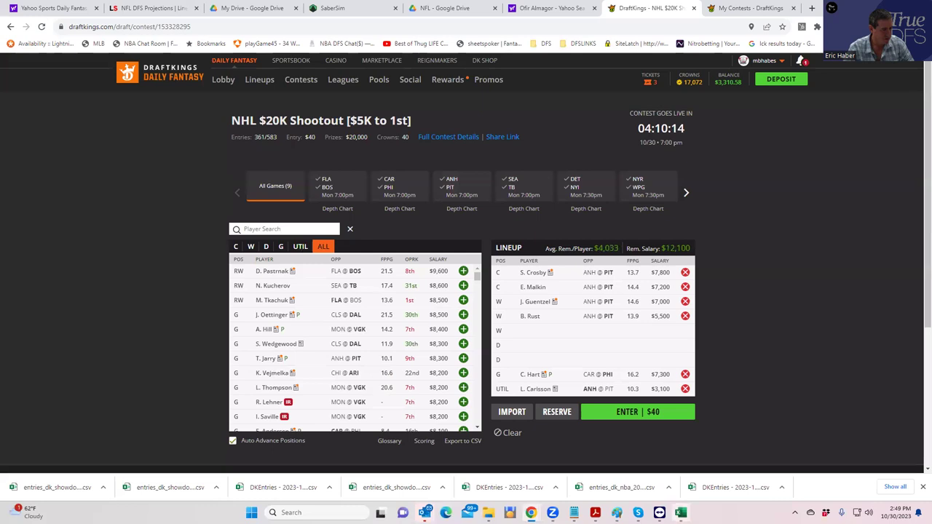
pyautogui.moveTo(680, 512)
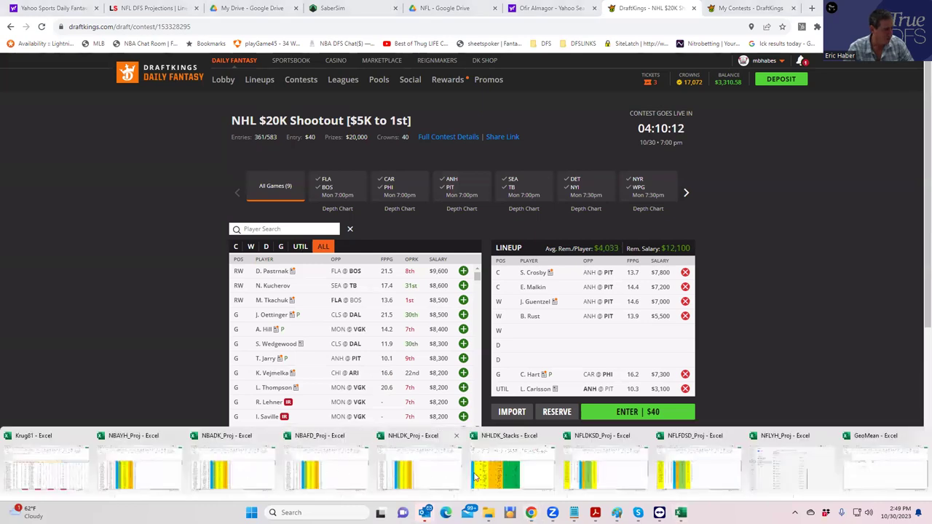
pyautogui.click(427, 475)
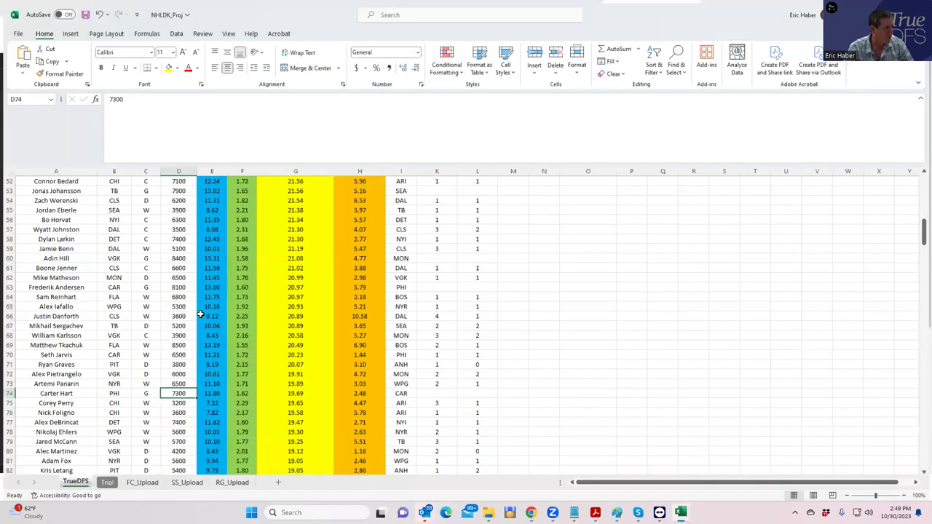
pyautogui.scroll(11, 222, 283)
pyautogui.scroll(6, 175, 211)
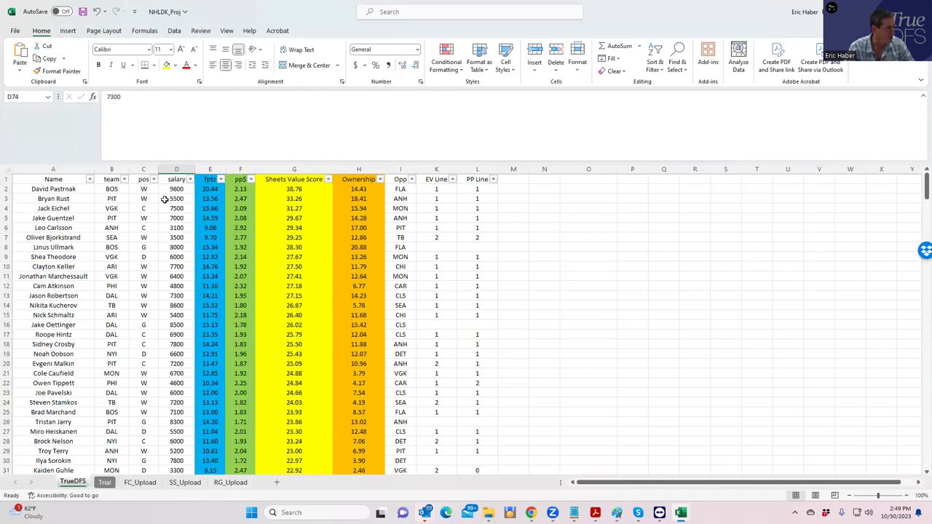
pyautogui.click(164, 199)
pyautogui.click(182, 229)
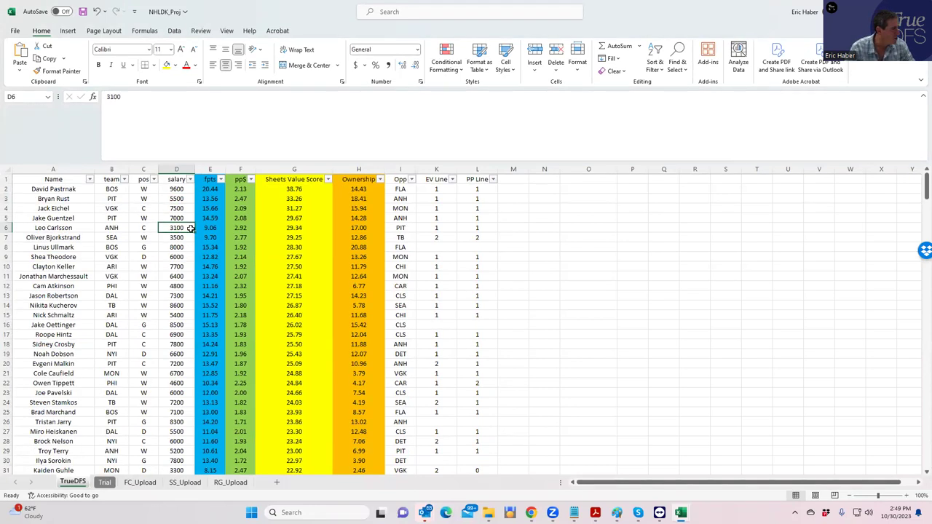
pyautogui.click(191, 240)
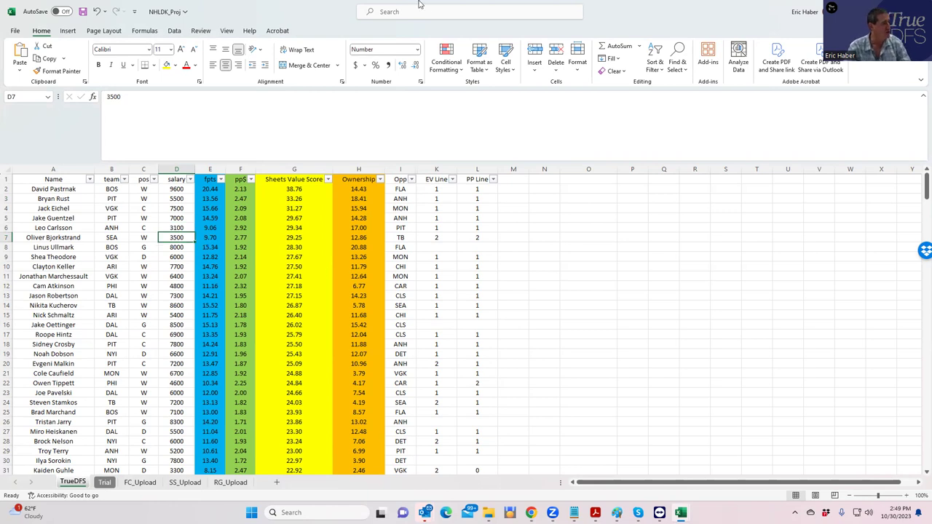
# - Search 'bj' among wingers and add O. Bjorkstrand, the $3,500 SEA winger, leaving $8,600
pyautogui.hotkey('alt', 'Tab')
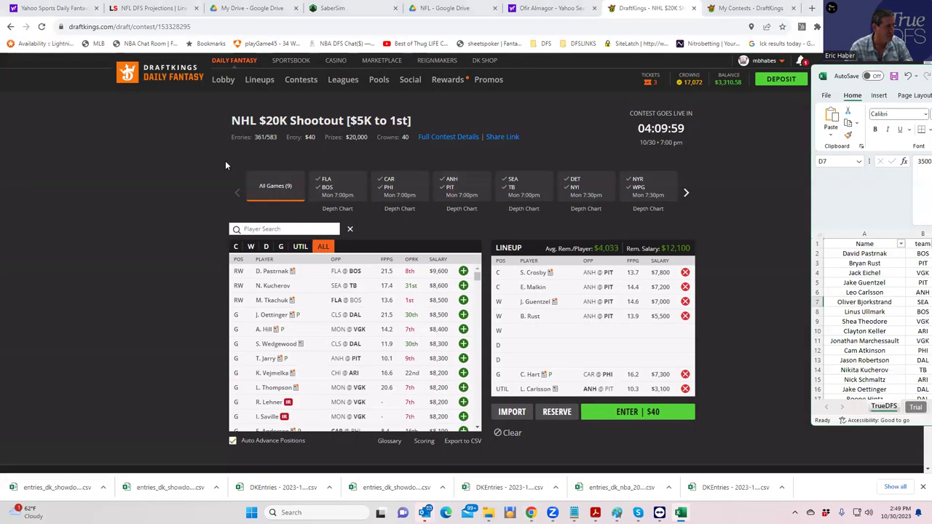
pyautogui.click(251, 246)
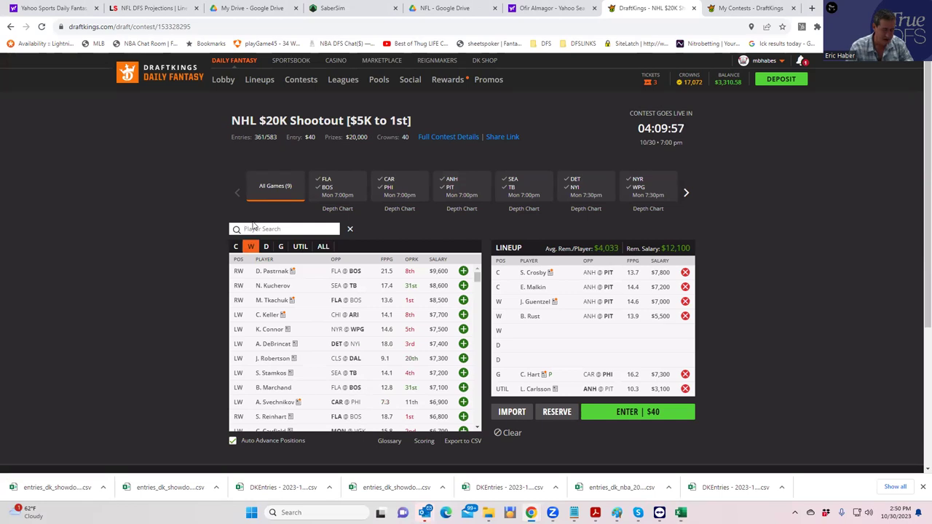
pyautogui.click(253, 228)
pyautogui.write('bj')
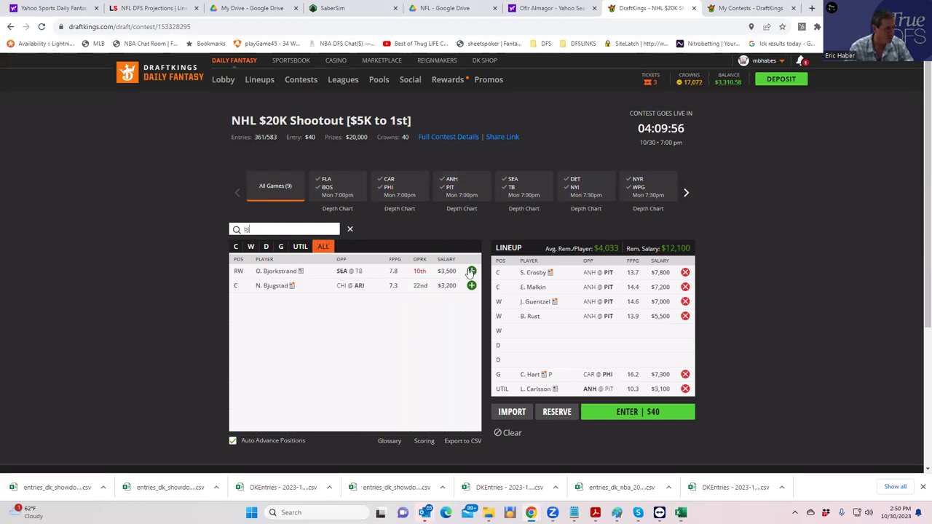
pyautogui.click(471, 271)
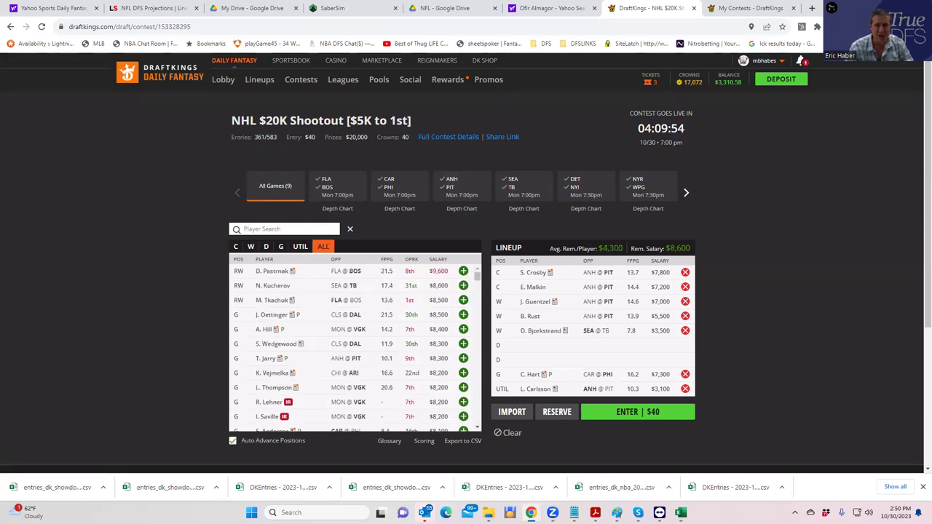
pyautogui.hotkey('alt', 'Tab')
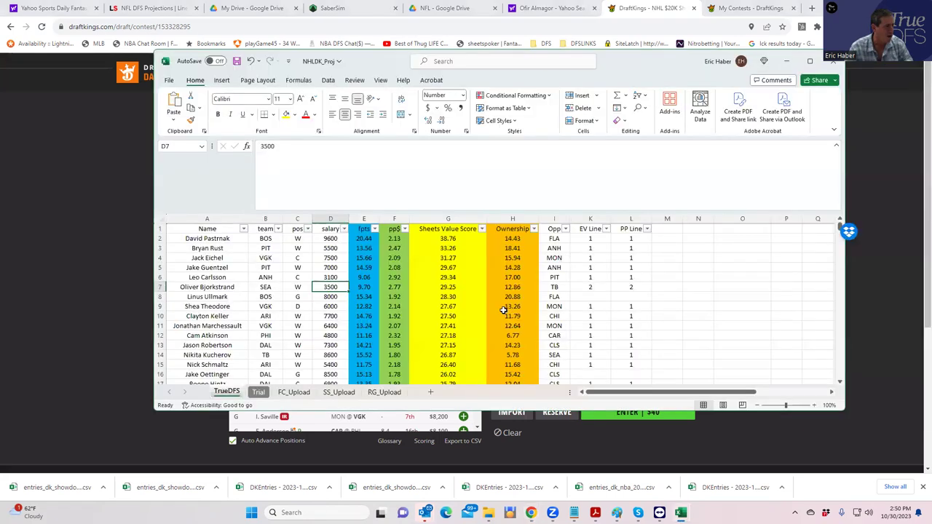
# - Sort the sheet by position and compare defensemen salaries: Theodore 6000, Mintyukov 3900, Guhle 3300
pyautogui.scroll(-1, 367, 320)
pyautogui.scroll(1, 363, 323)
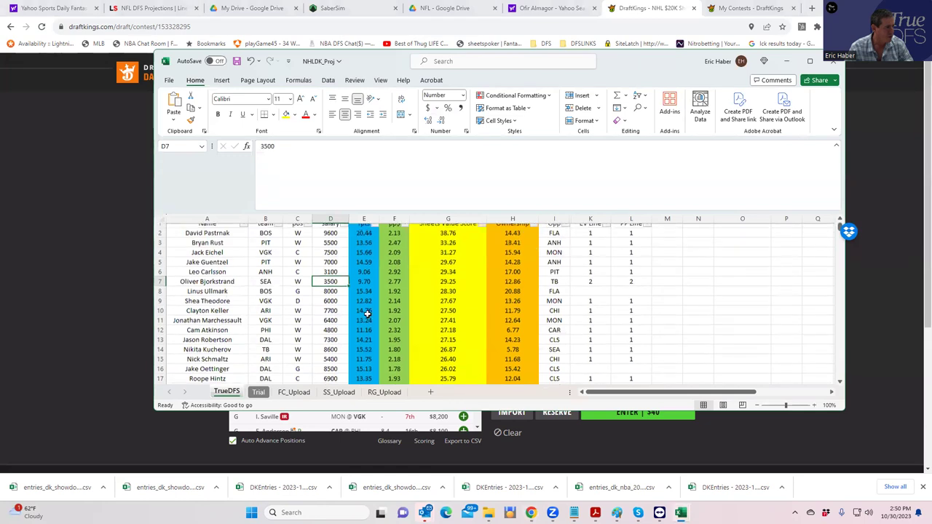
pyautogui.click(308, 229)
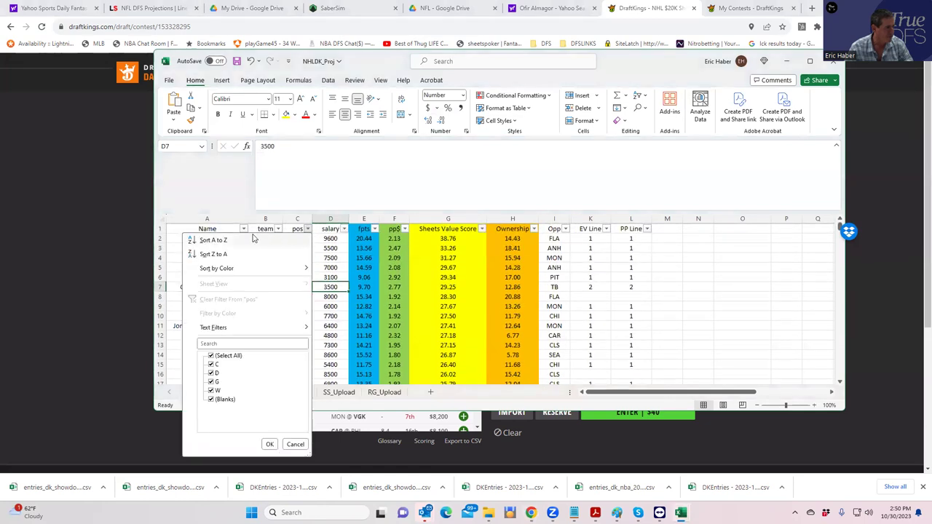
pyautogui.click(248, 239)
pyautogui.scroll(-20, 454, 320)
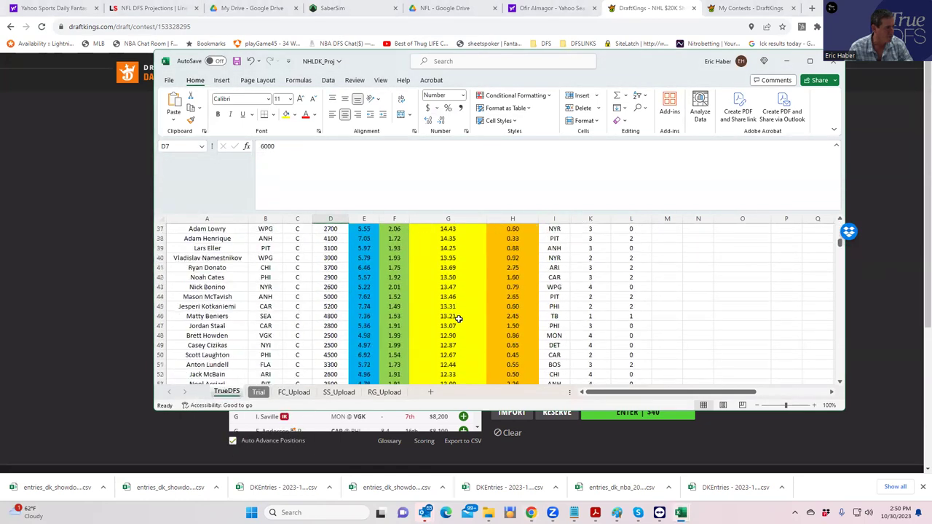
pyautogui.scroll(-1, 457, 317)
pyautogui.scroll(1, 437, 306)
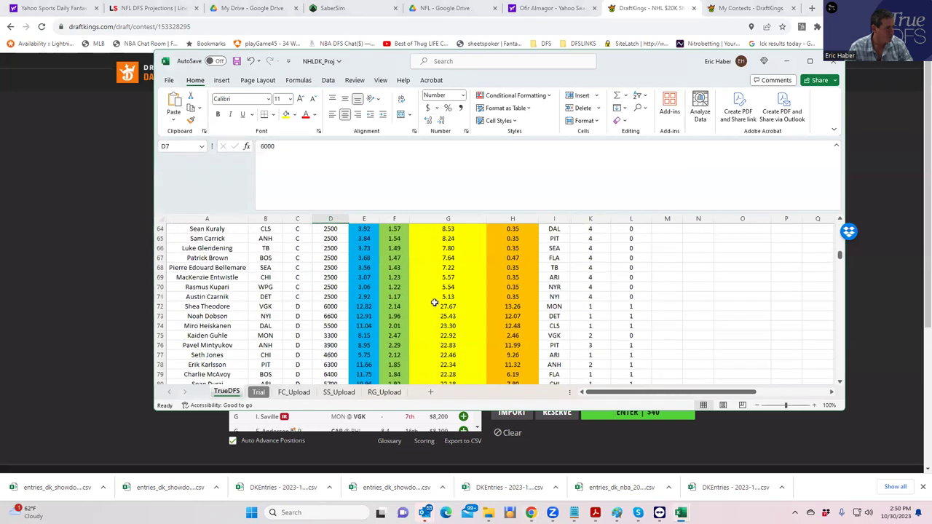
pyautogui.click(329, 306)
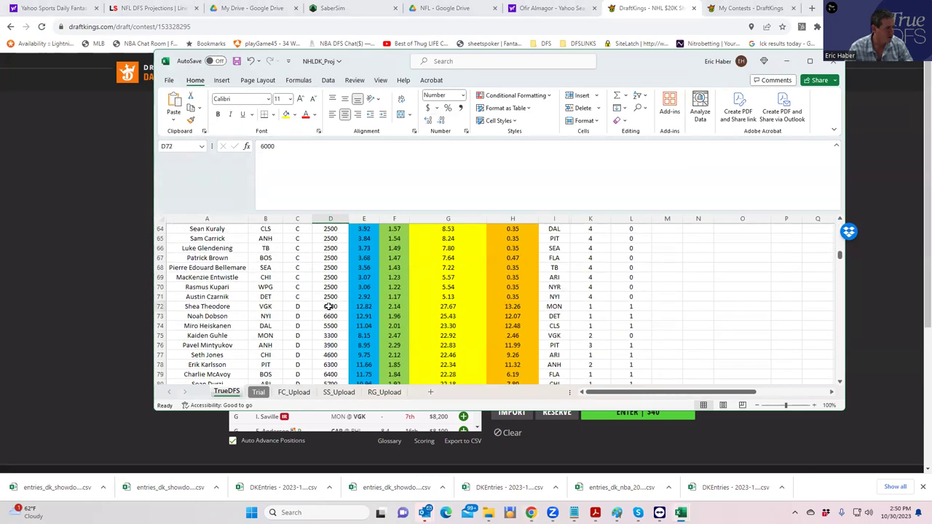
pyautogui.click(329, 345)
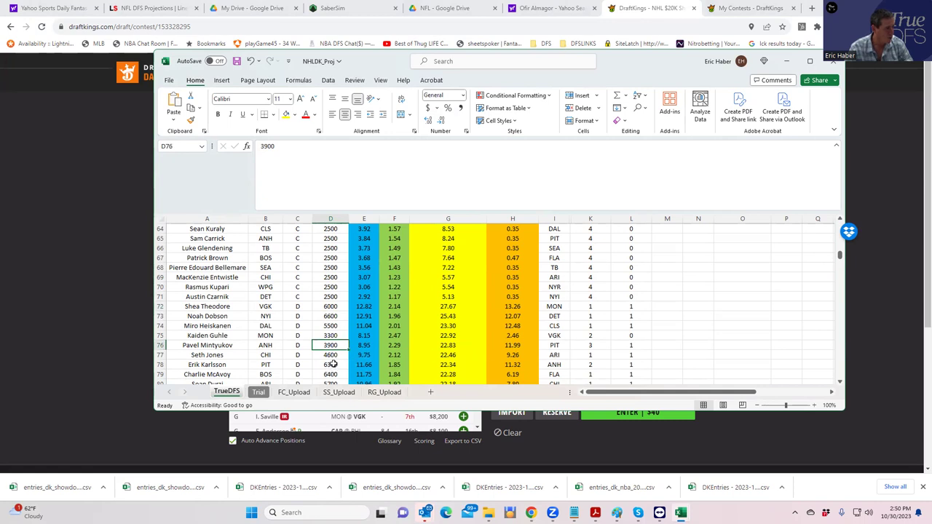
pyautogui.click(331, 335)
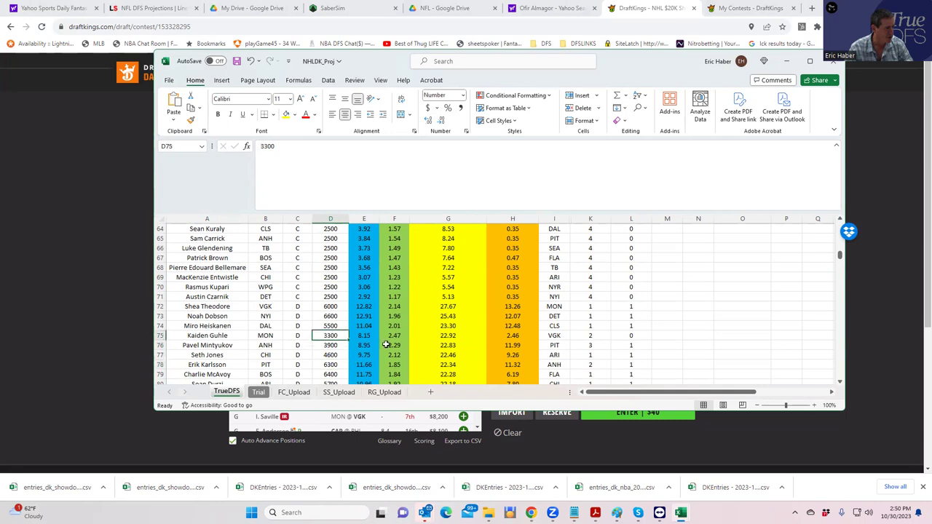
pyautogui.click(332, 343)
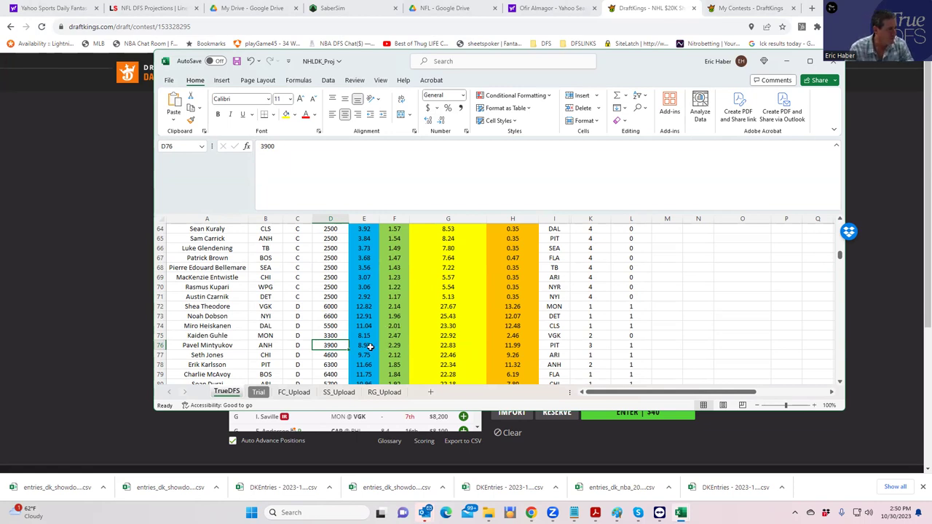
# - Compare Adam Larsson's 3600 salary with Vince Dunn's 4100
pyautogui.scroll(-1, 369, 347)
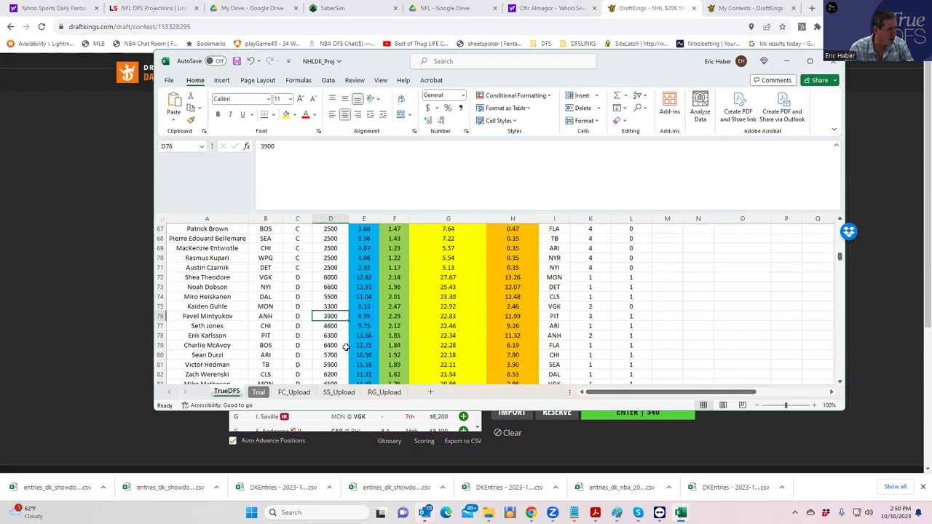
pyautogui.scroll(-1, 319, 338)
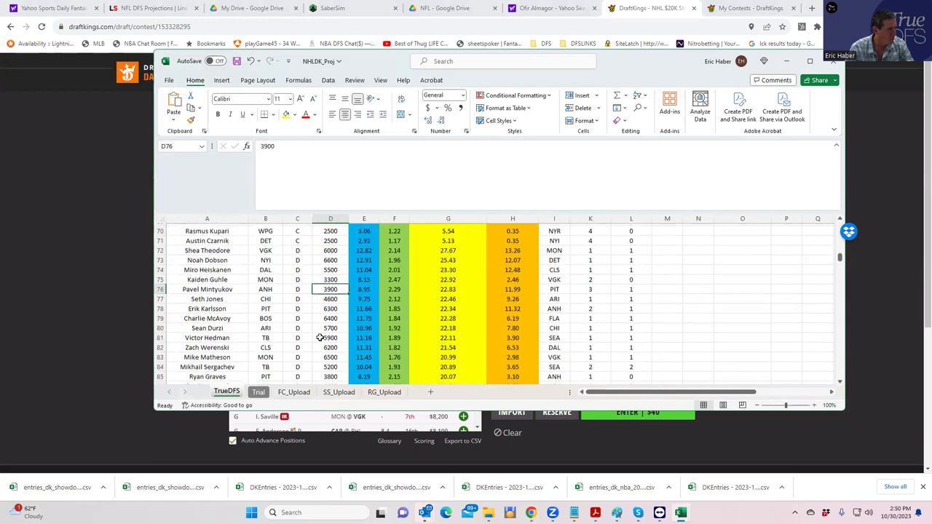
pyautogui.scroll(-3, 319, 338)
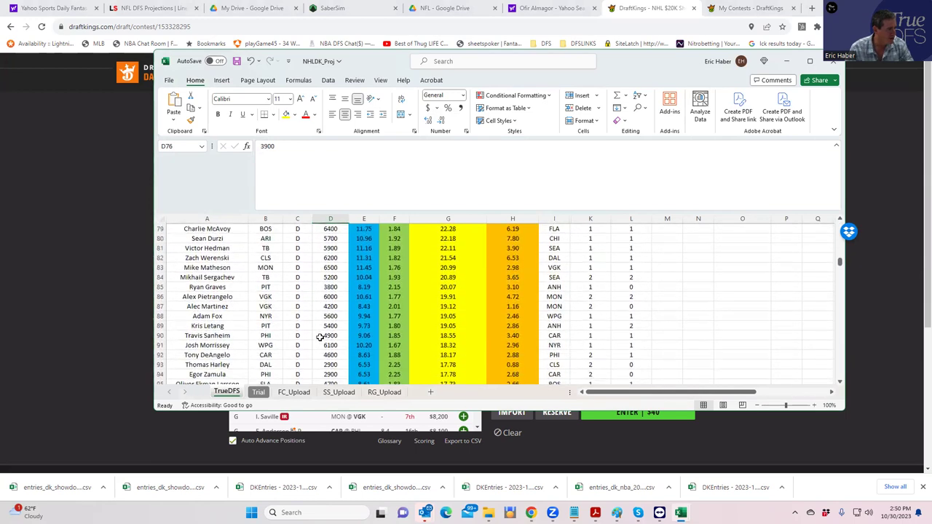
pyautogui.scroll(-3, 320, 337)
pyautogui.click(321, 327)
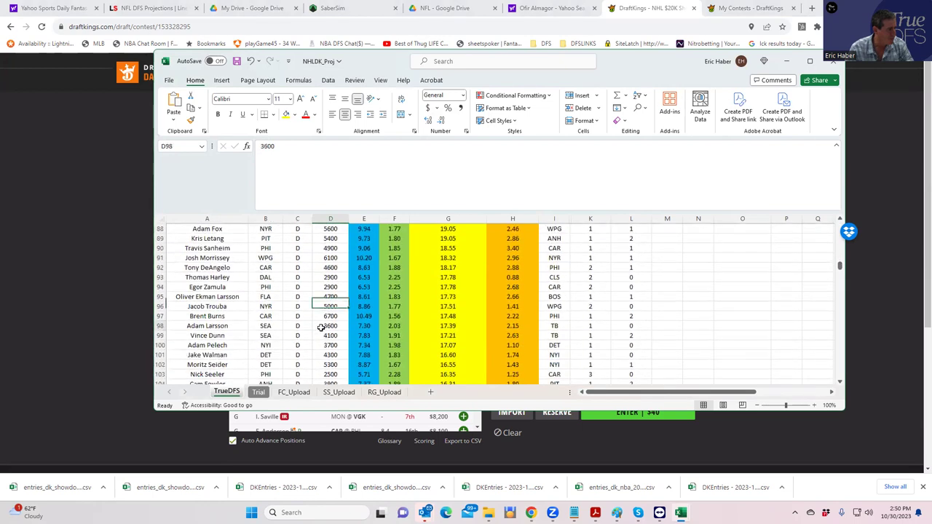
pyautogui.click(324, 337)
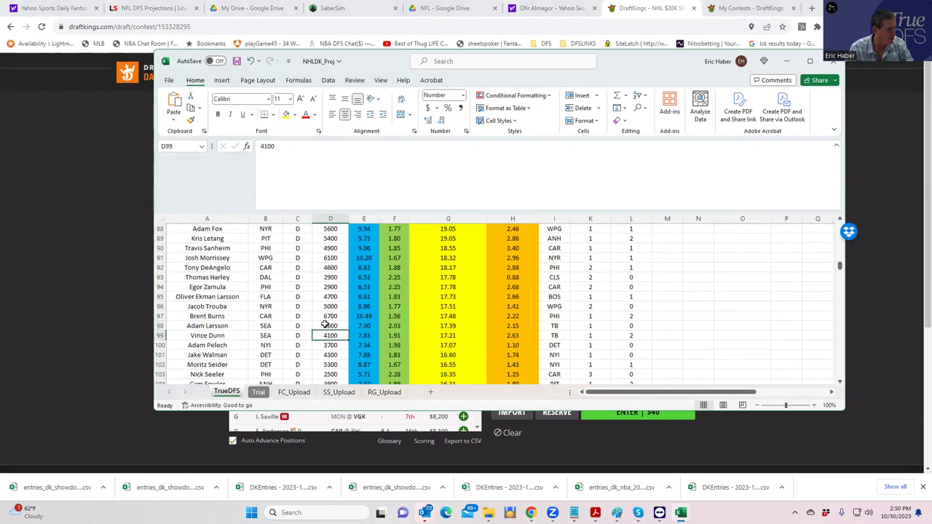
pyautogui.click(325, 325)
pyautogui.scroll(5, 325, 325)
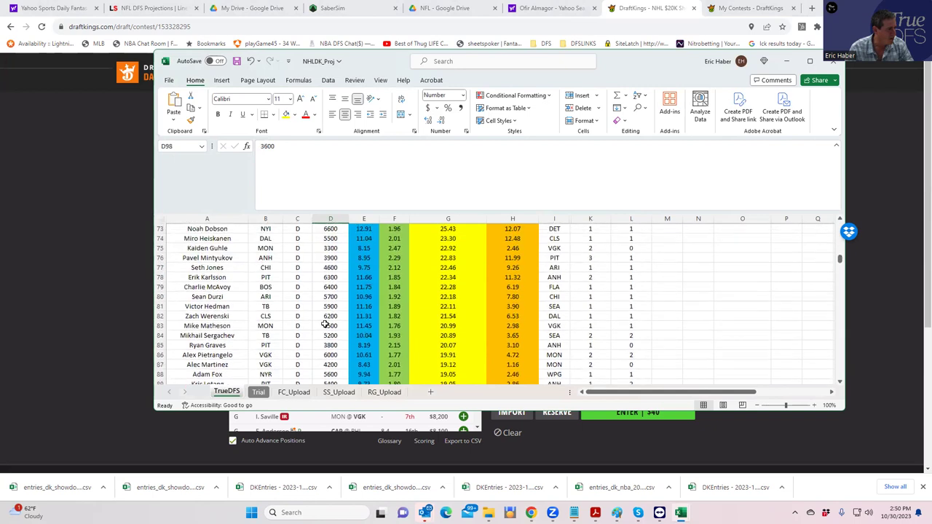
pyautogui.scroll(20, 325, 325)
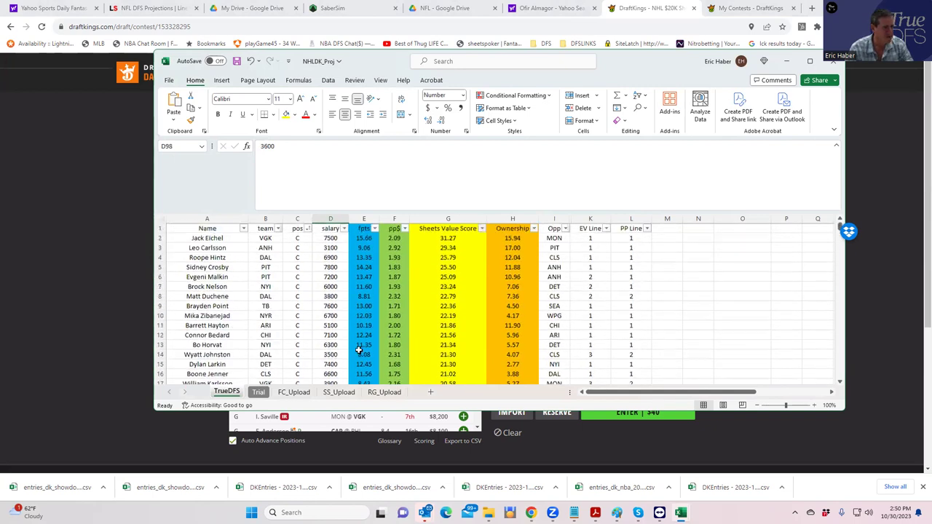
# - Sort the sheet by team A to Z and find Justin Schultz's value score among the SEA rows
pyautogui.click(277, 228)
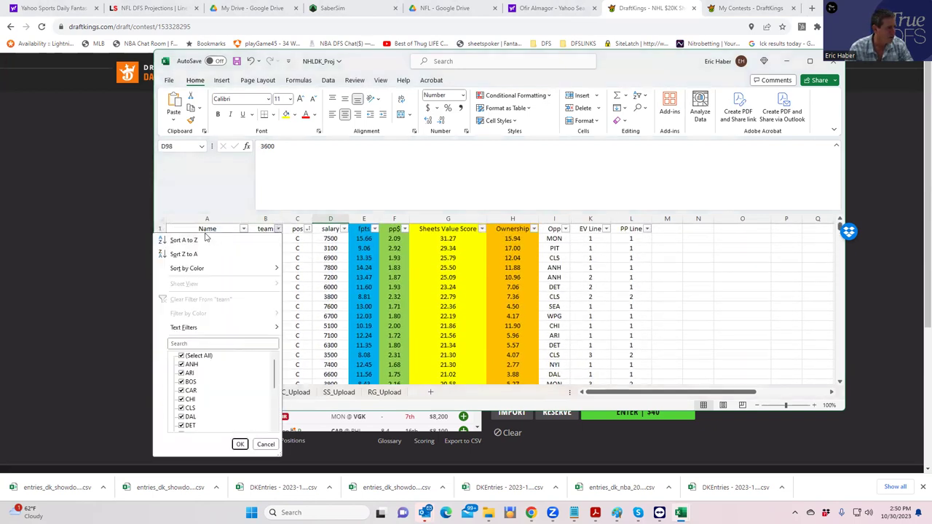
pyautogui.click(183, 239)
pyautogui.scroll(-19, 477, 358)
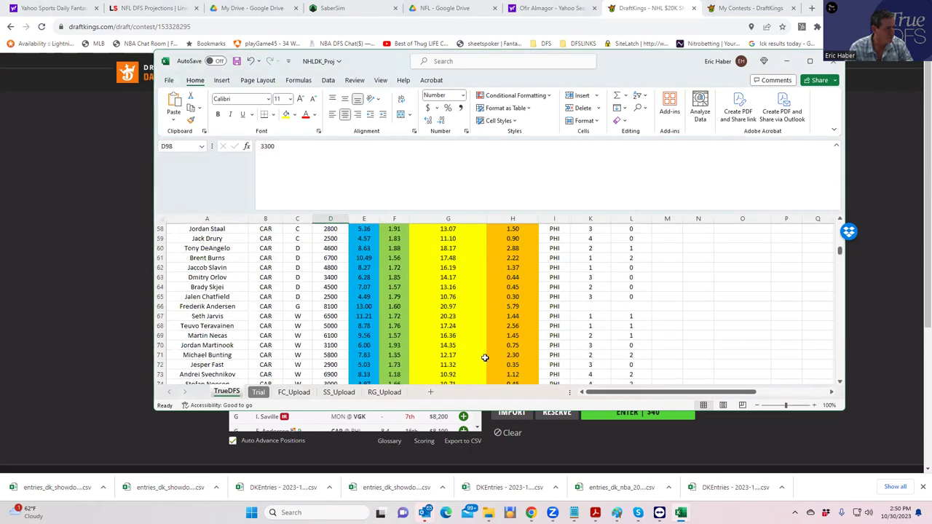
pyautogui.scroll(-20, 484, 357)
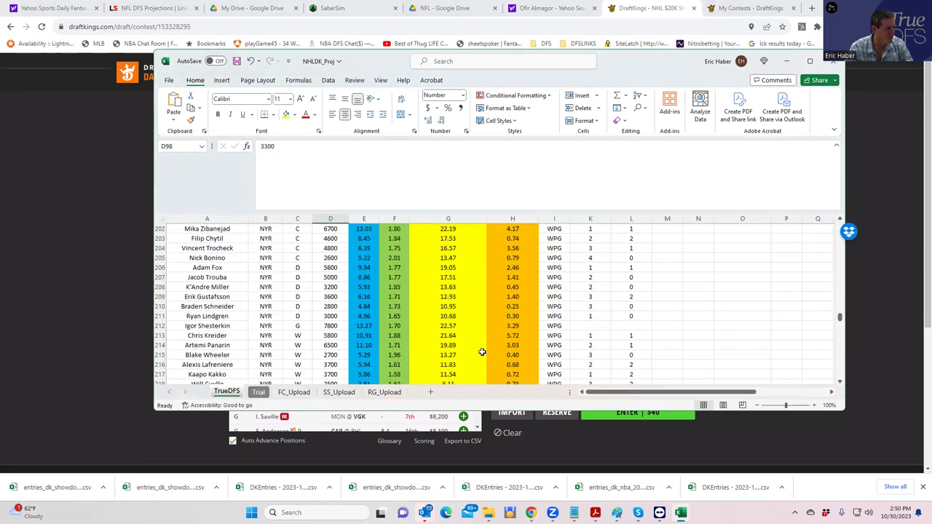
pyautogui.scroll(-15, 482, 352)
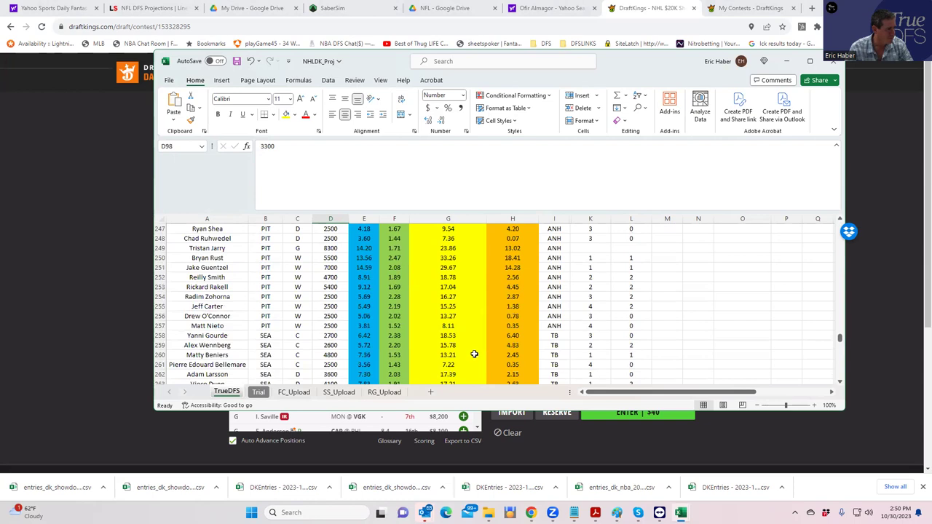
pyautogui.scroll(-1, 371, 353)
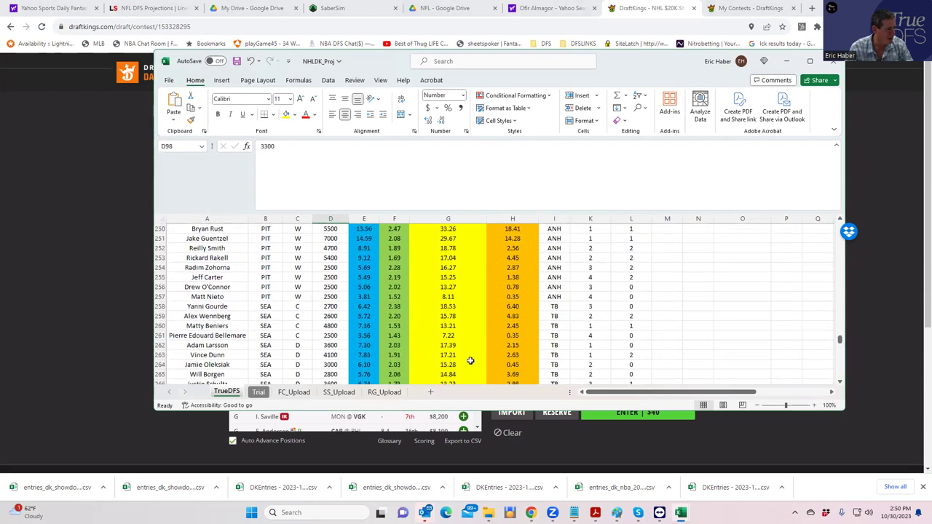
pyautogui.scroll(-1, 602, 364)
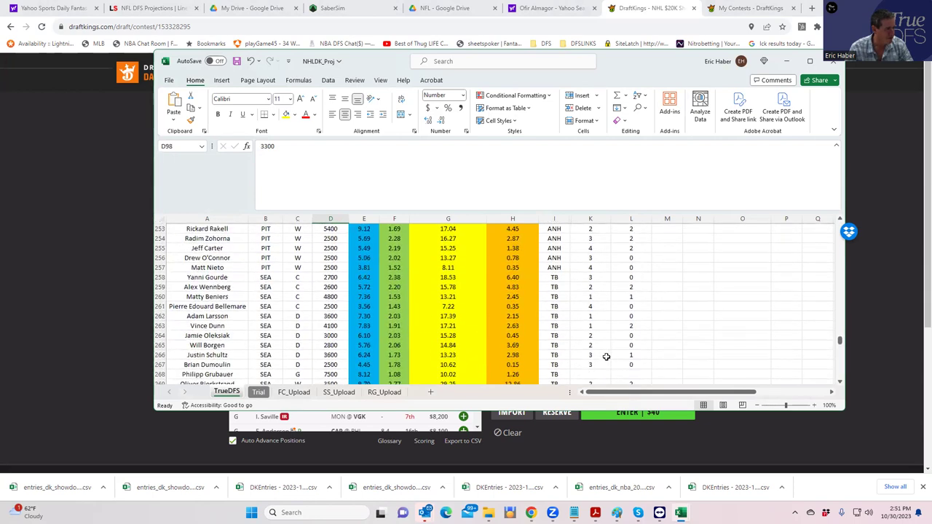
pyautogui.click(447, 355)
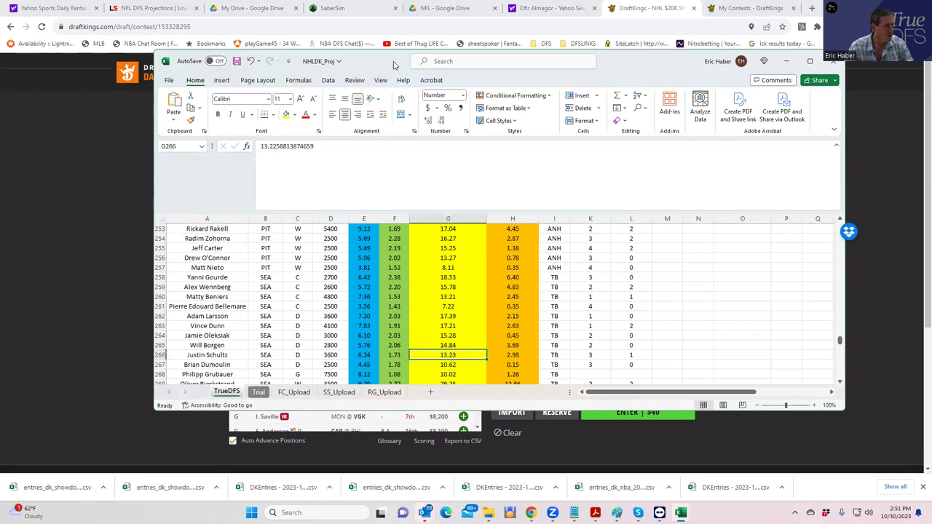
pyautogui.hotkey('alt', 'Tab')
# - Search 'sch' among defensemen and add J. Schultz, the $3,600 SEA defenseman, leaving $5,000
pyautogui.click(266, 246)
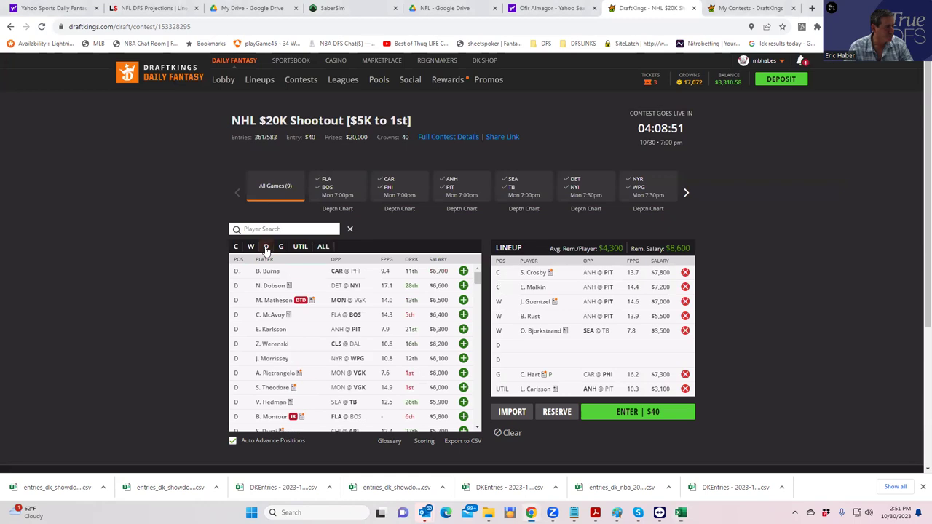
pyautogui.click(248, 229)
pyautogui.write('sch')
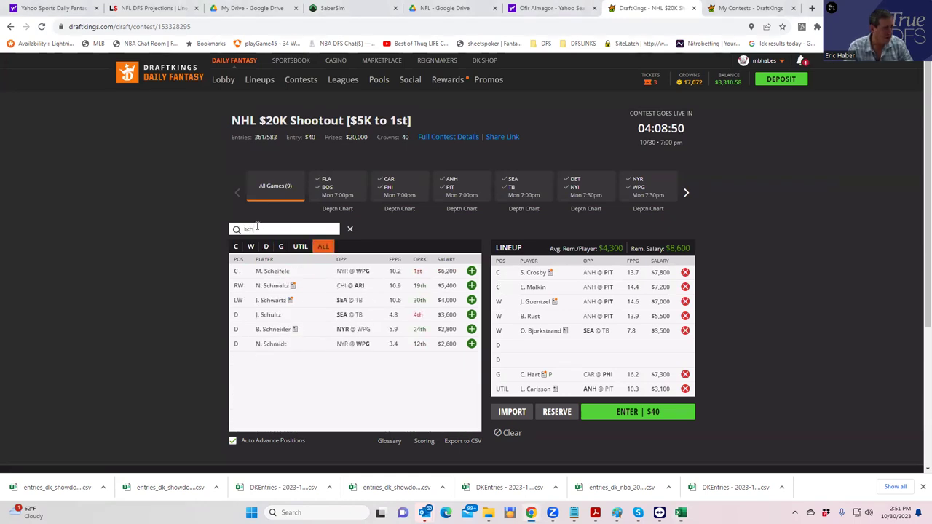
pyautogui.click(471, 316)
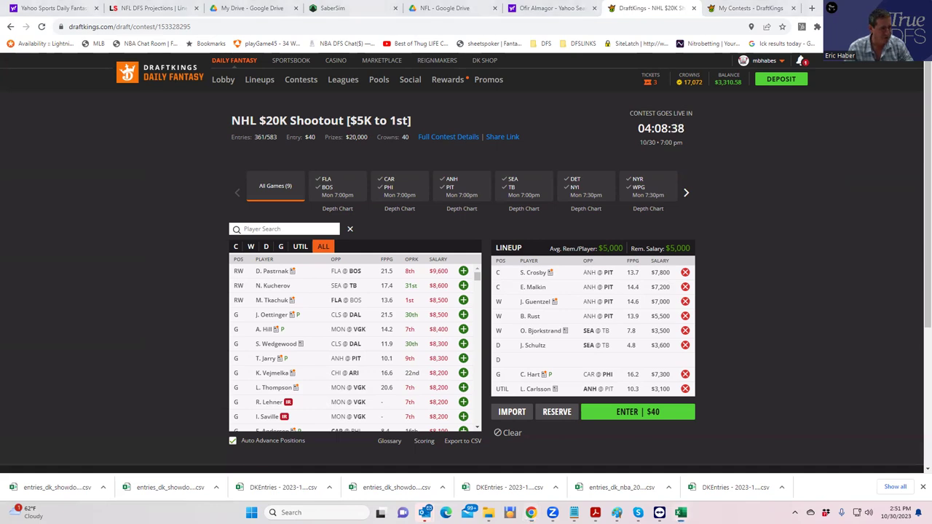
# - Compare Adam Larsson's 3600 and Ryan Graves's 3800 salaries in the projections
pyautogui.hotkey('alt', 'Tab')
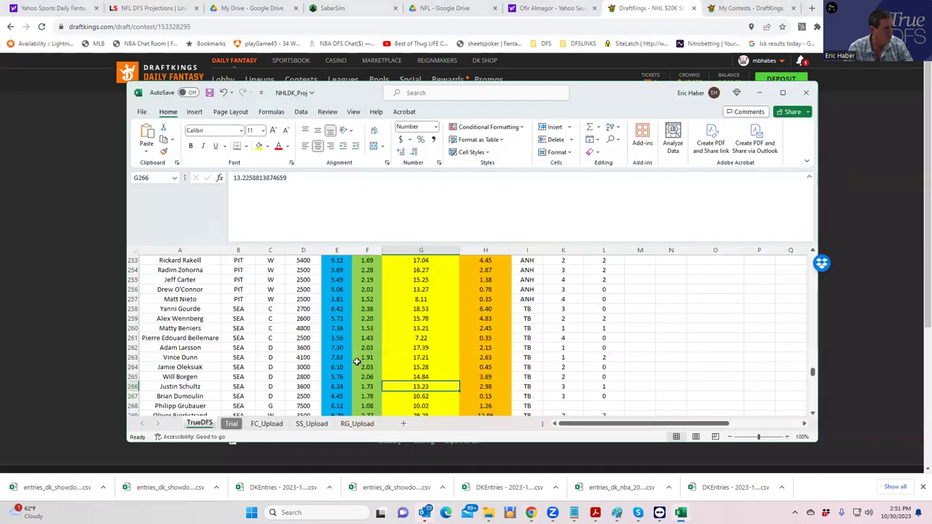
pyautogui.click(312, 347)
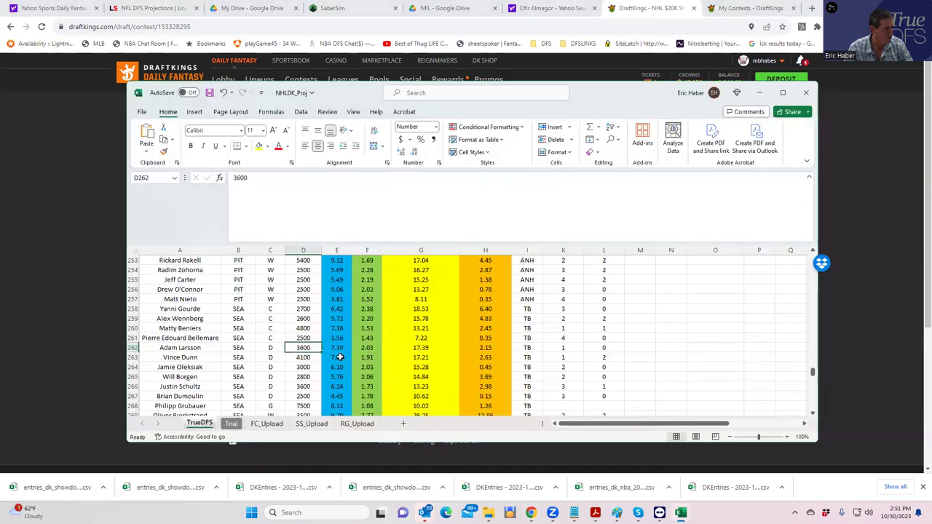
pyautogui.scroll(4, 412, 357)
pyautogui.scroll(2, 408, 356)
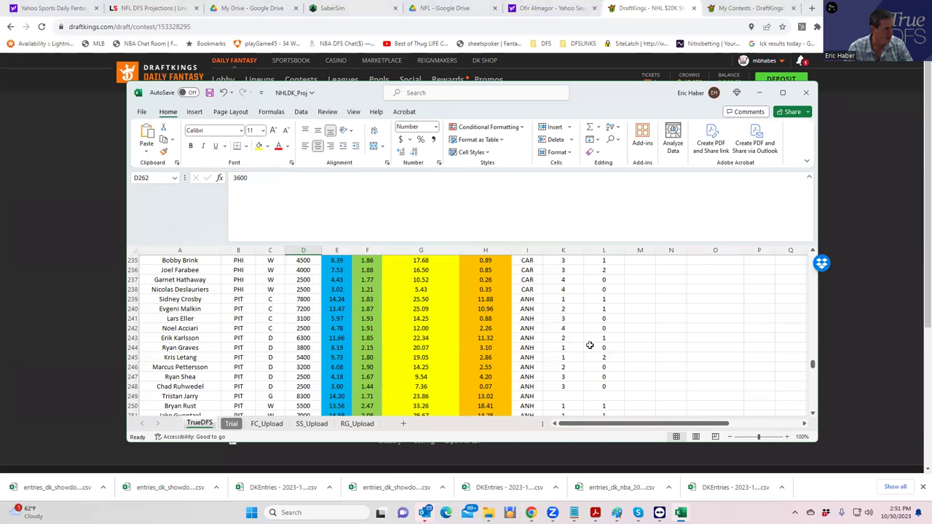
pyautogui.scroll(-1, 593, 406)
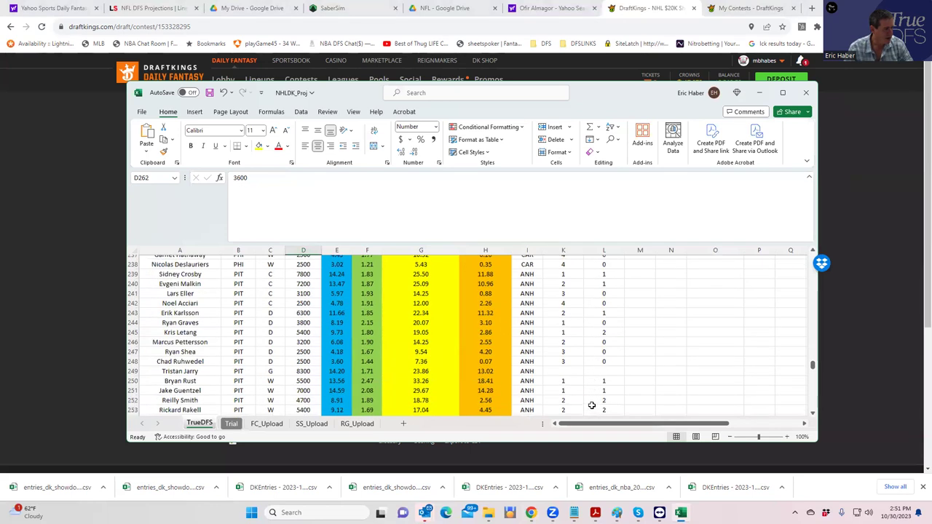
pyautogui.scroll(1, 593, 396)
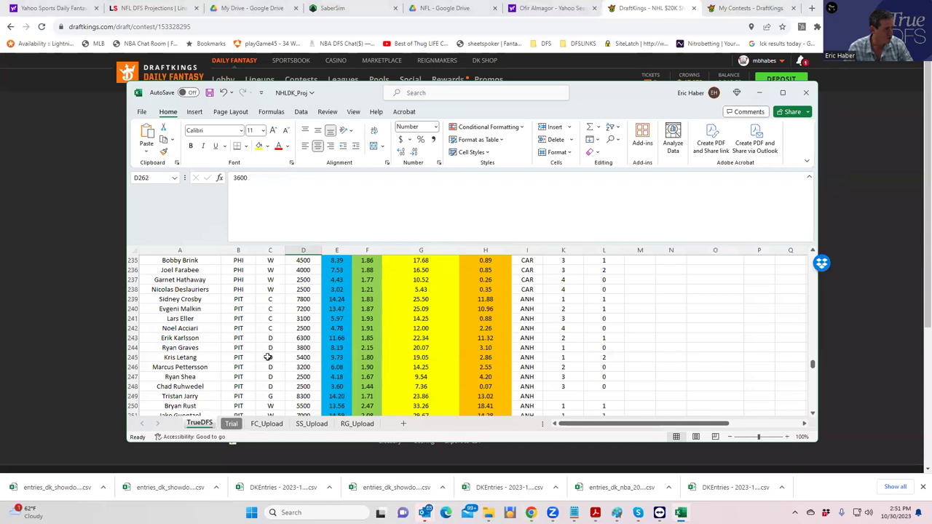
pyautogui.click(302, 347)
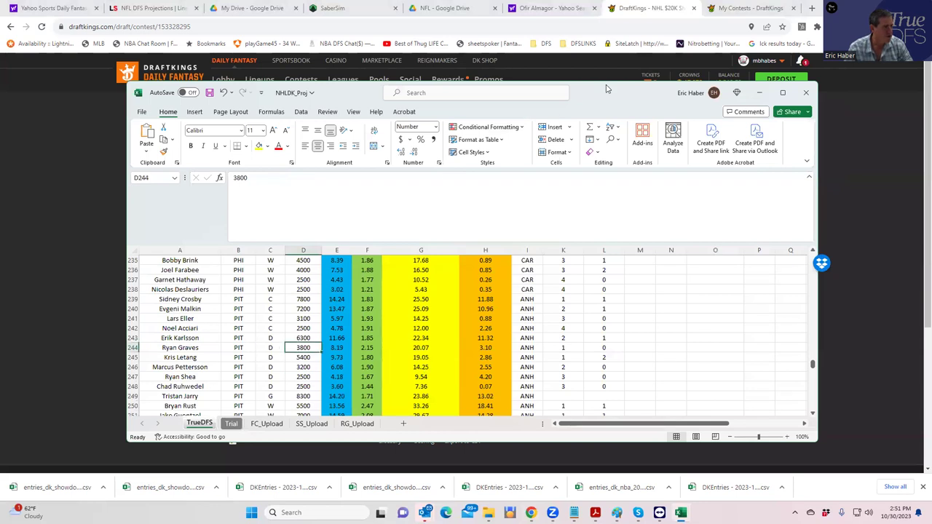
# - Reposition the workbook window and scroll up to check Pavel Mintyukov's row
pyautogui.moveTo(604, 94); pyautogui.dragTo(604, 102)
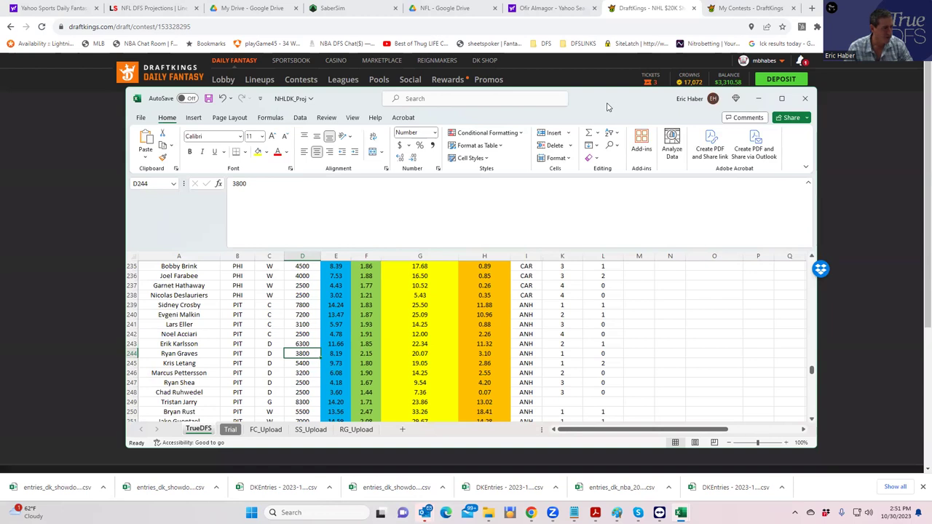
pyautogui.moveTo(608, 107); pyautogui.dragTo(657, 71)
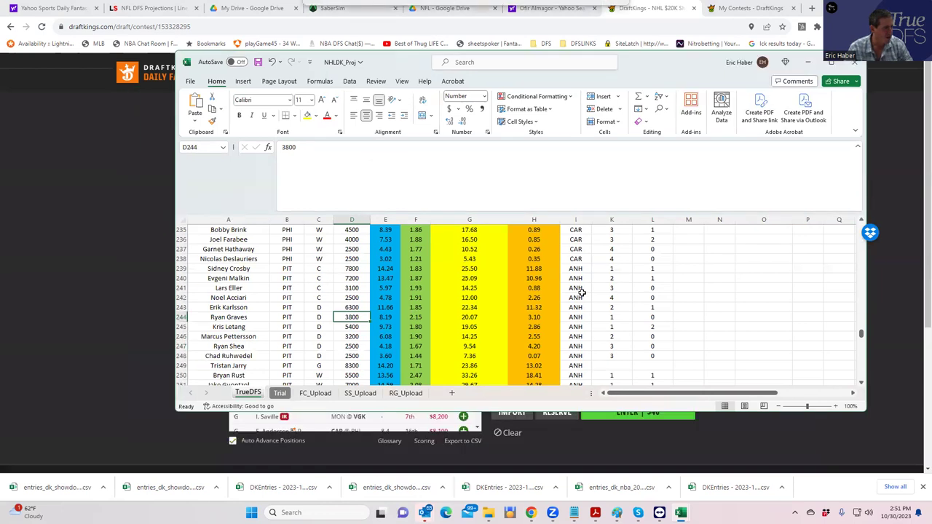
pyautogui.scroll(12, 473, 328)
pyautogui.scroll(16, 460, 289)
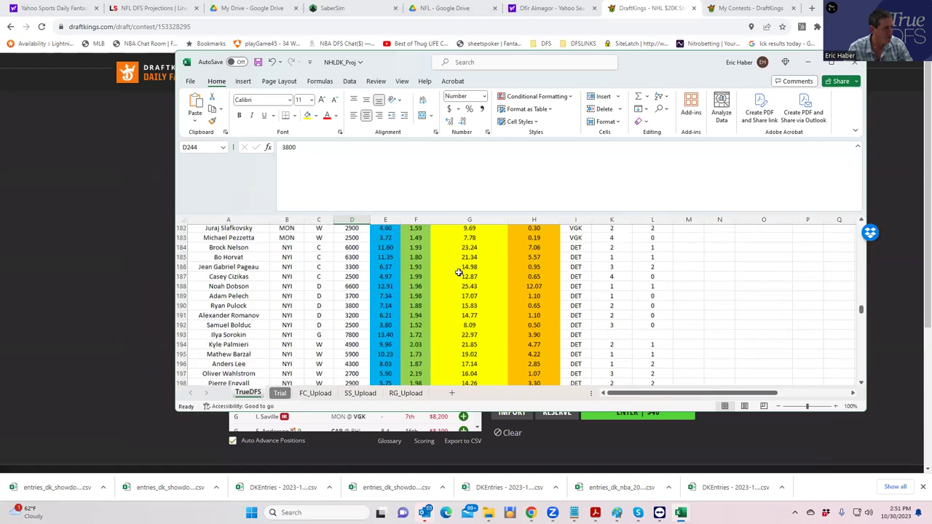
pyautogui.scroll(20, 470, 258)
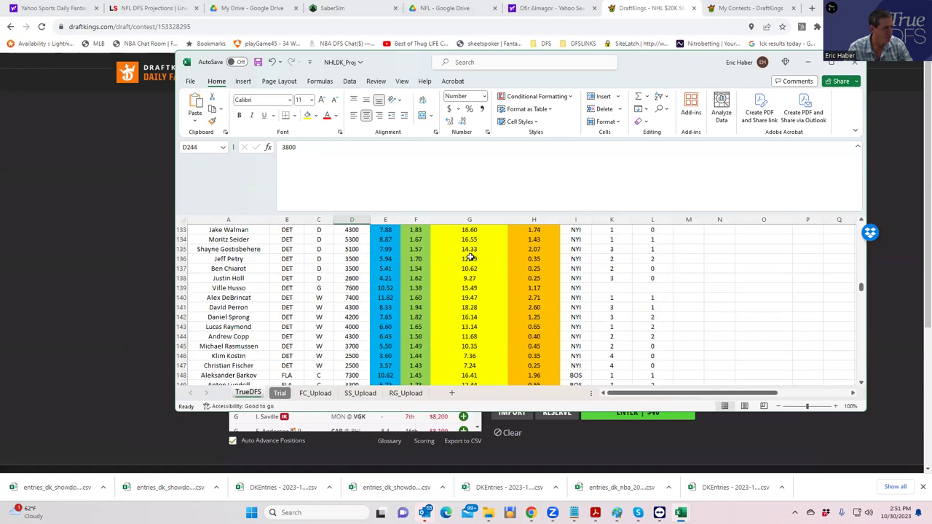
pyautogui.scroll(9, 471, 258)
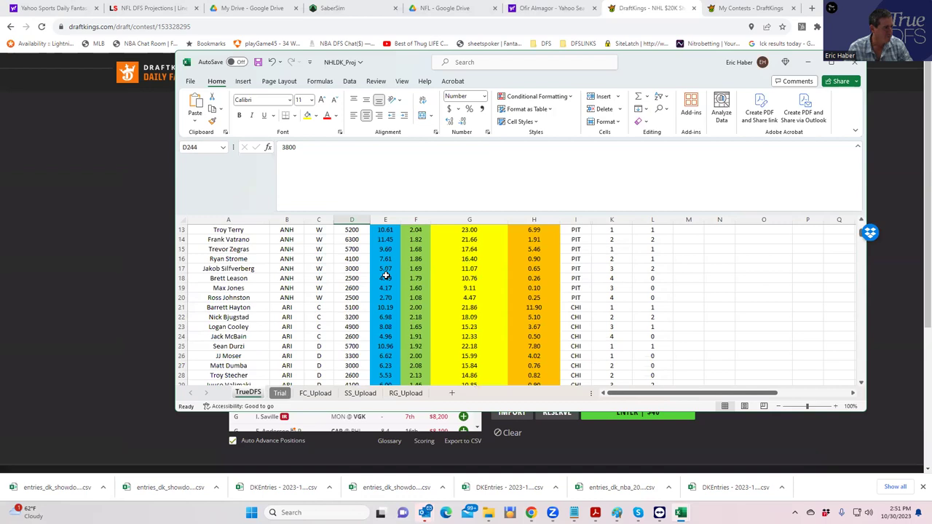
pyautogui.click(320, 280)
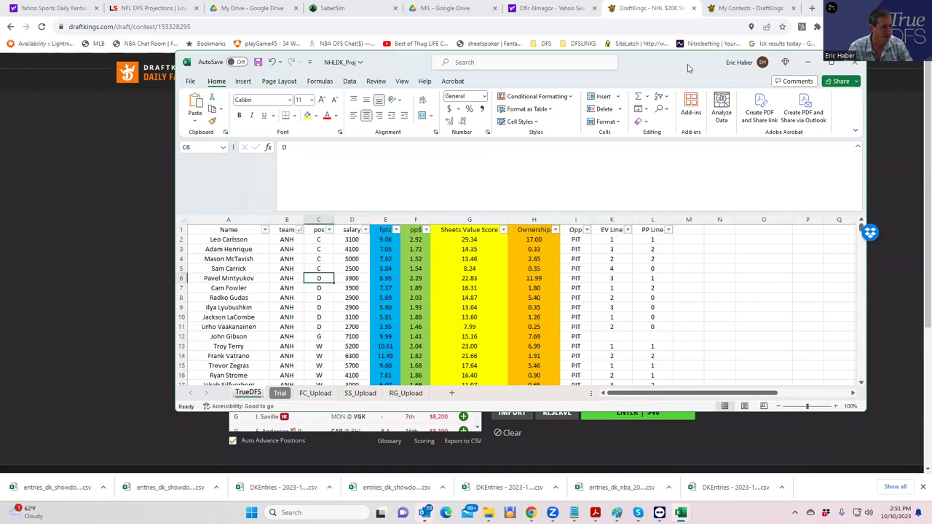
pyautogui.press('super+shift+Right')
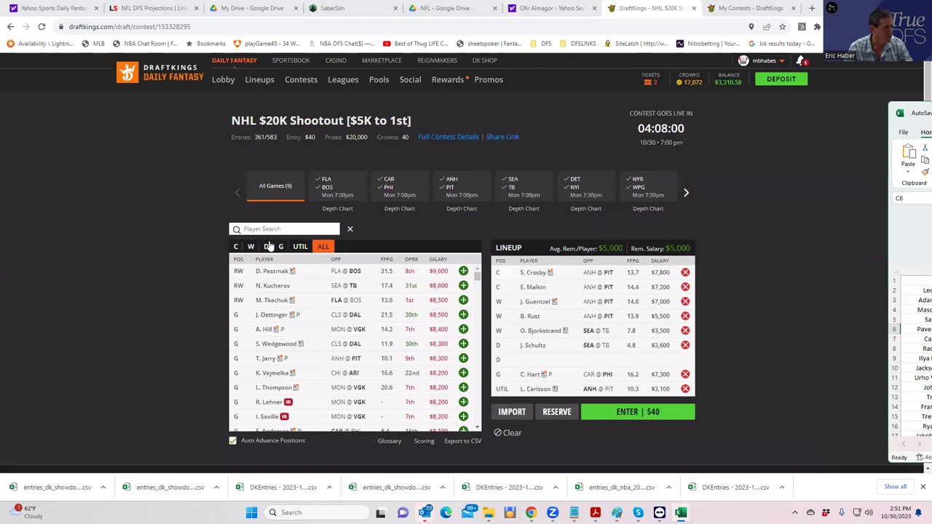
# - Search 'pav' among defensemen and add P. Mintyukov to the empty D slot
pyautogui.click(267, 246)
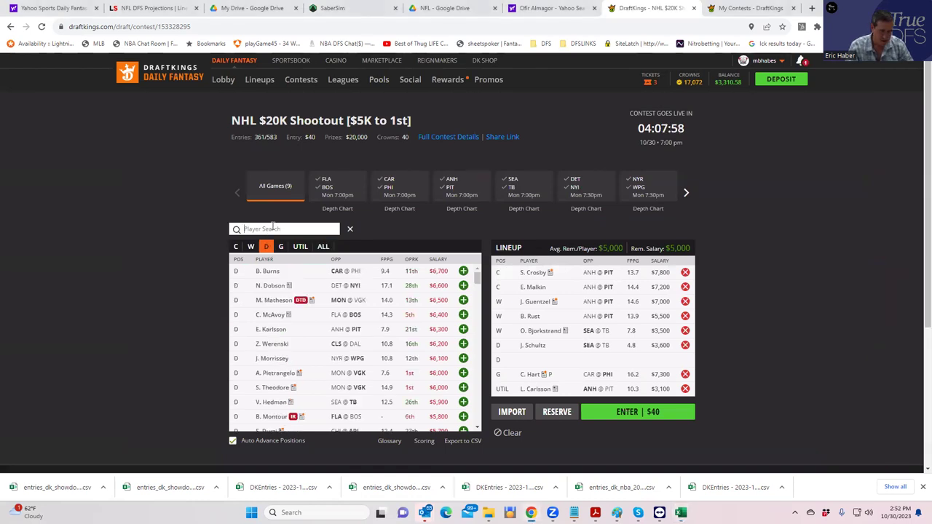
pyautogui.write('pav')
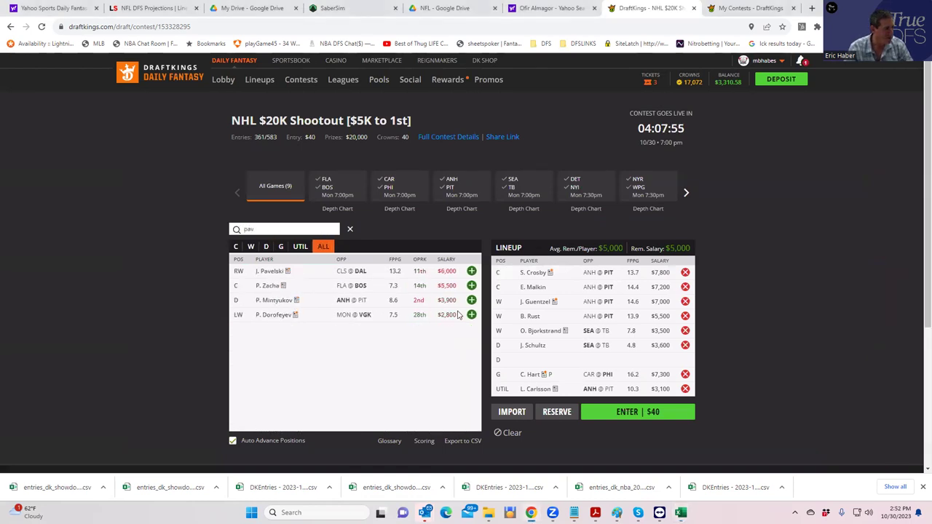
pyautogui.click(471, 300)
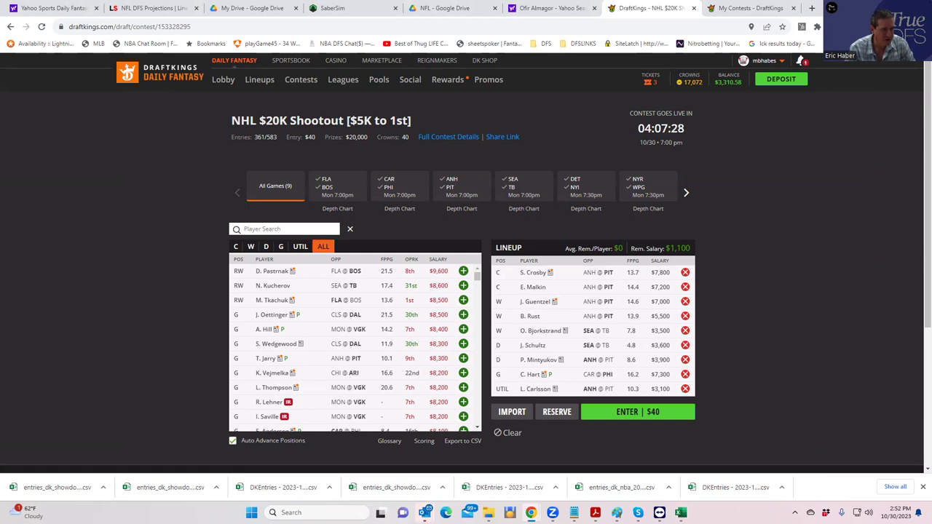
# - Replace goalie C. Hart, briefly trying T. Jarry, and settle on L. Ullmark
pyautogui.click(685, 374)
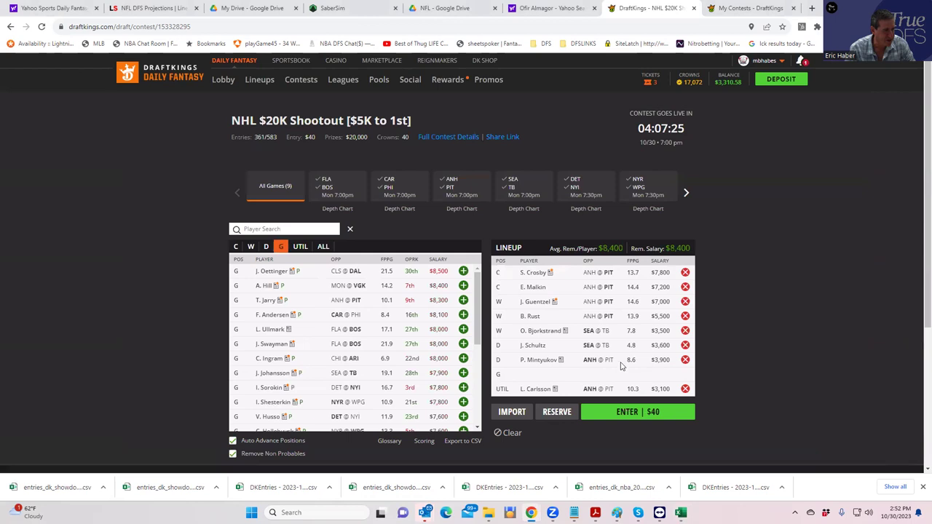
pyautogui.click(463, 300)
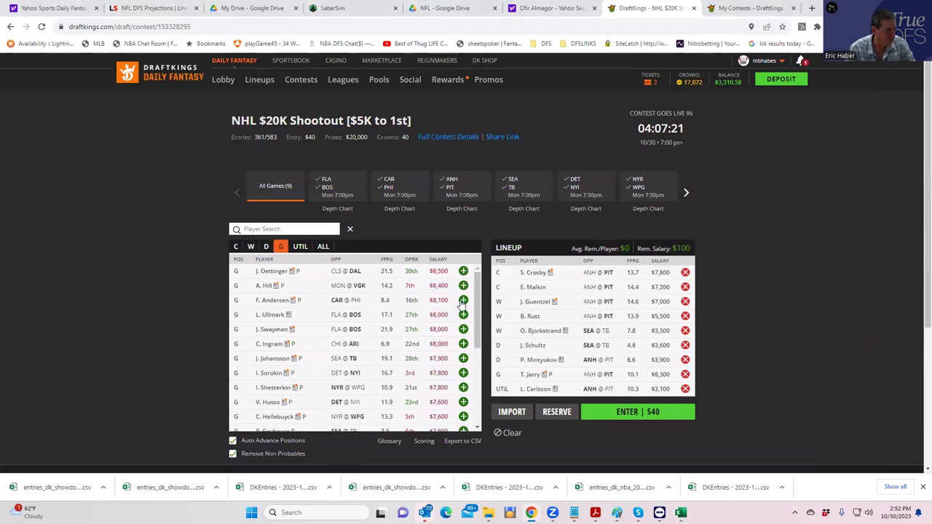
pyautogui.click(685, 374)
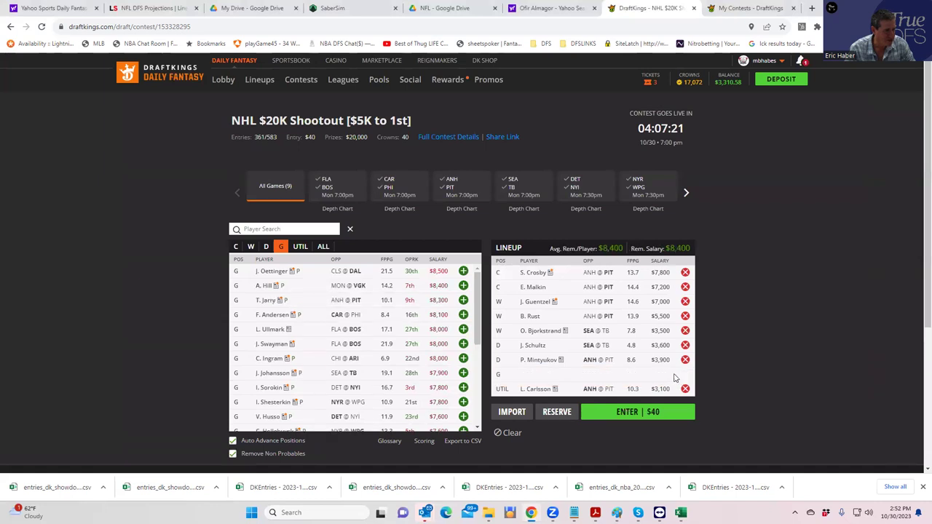
pyautogui.click(463, 330)
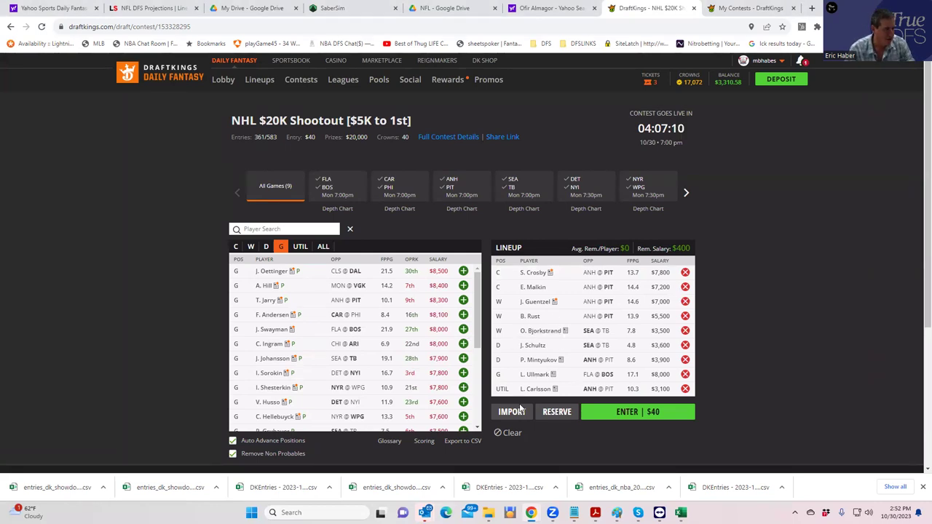
# - Clear the whole lineup back to nine empty slots and $50,000
pyautogui.click(509, 433)
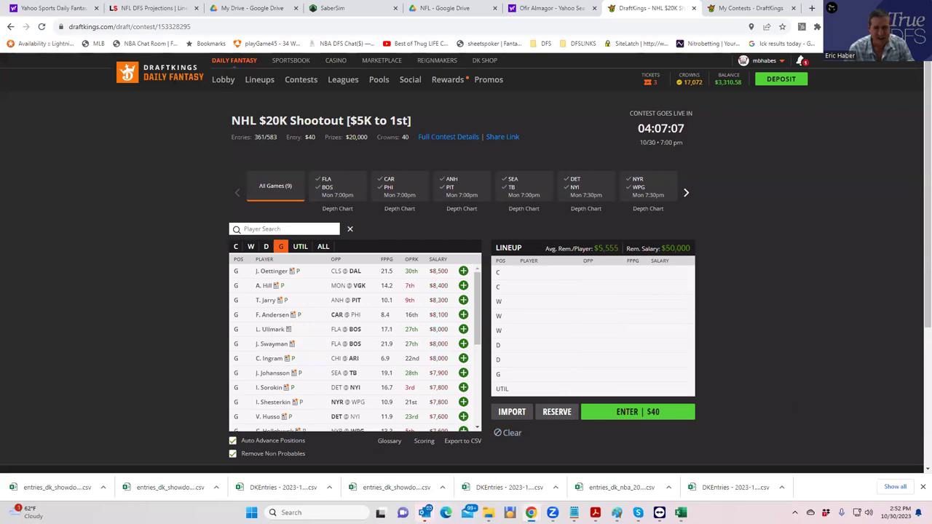
pyautogui.moveTo(574, 513)
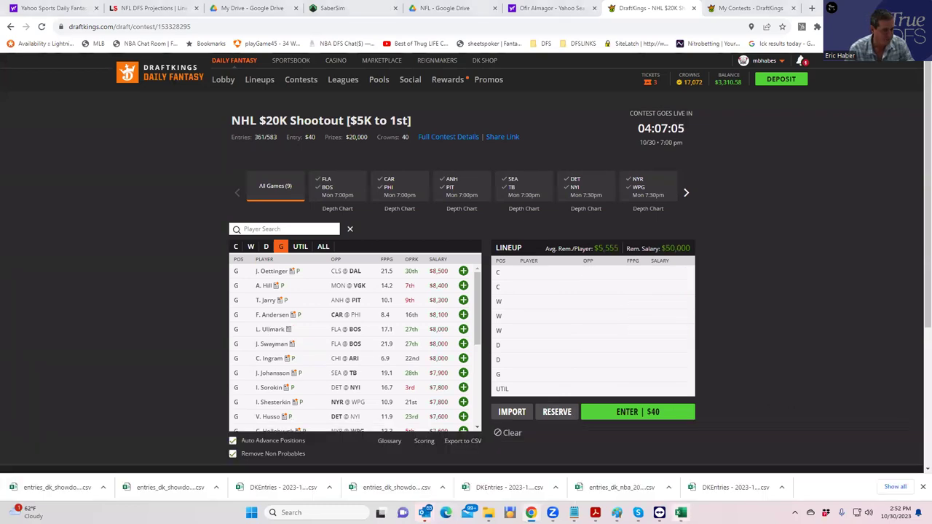
pyautogui.moveTo(679, 512)
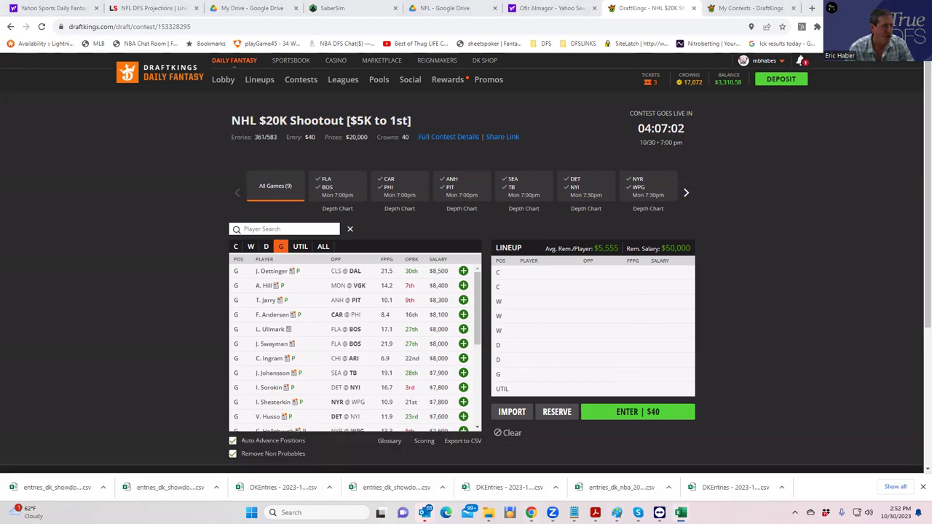
# - Maximize the NHLDK_Stacks workbook, sort teams by raw stack largest first, and review PIT and DAL
pyautogui.hotkey('alt', 'Tab')
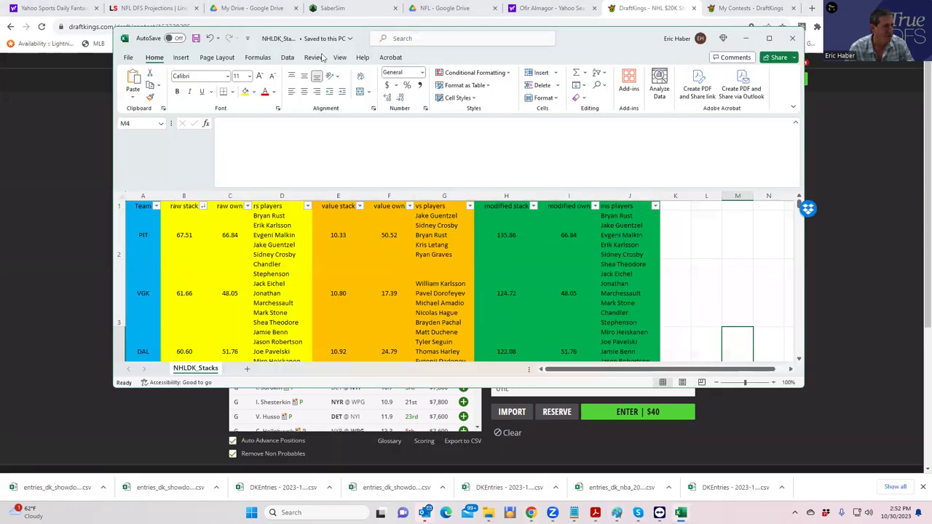
pyautogui.press('super+Up')
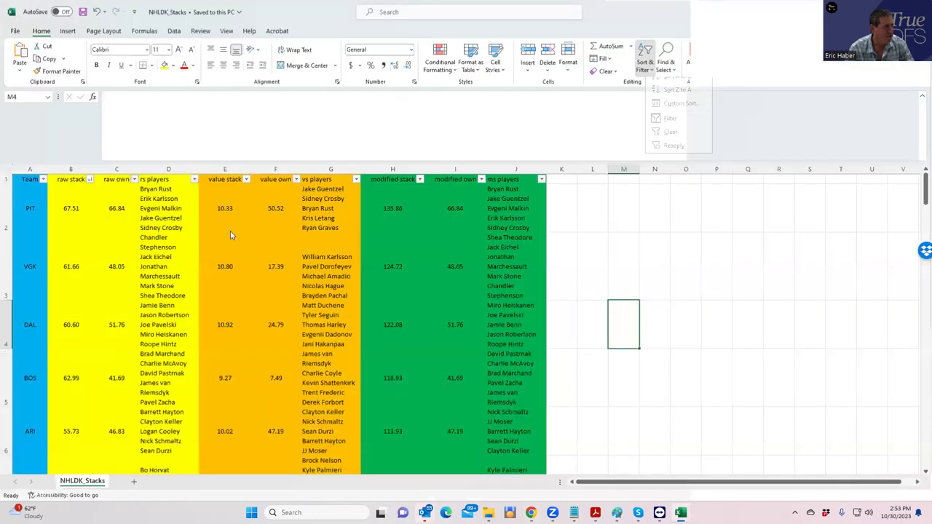
pyautogui.click(66, 172)
pyautogui.click(65, 168)
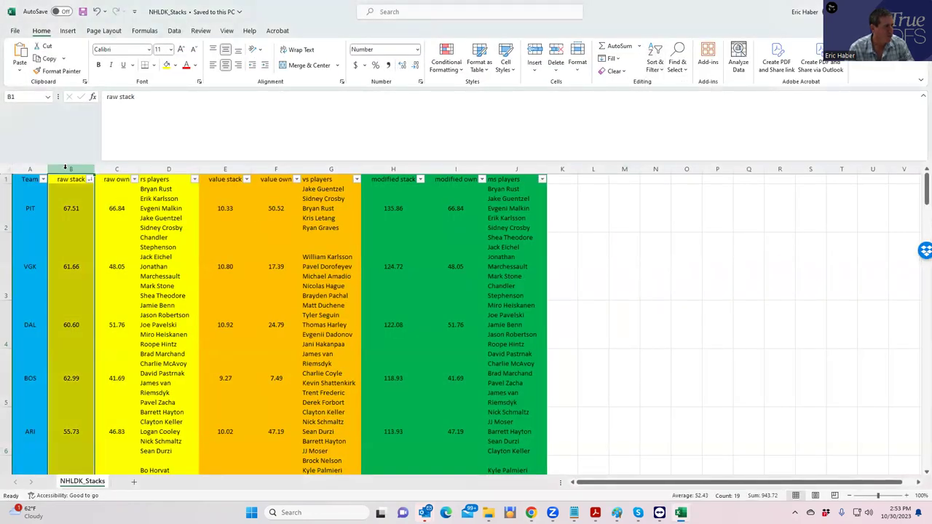
pyautogui.click(90, 180)
pyautogui.click(61, 203)
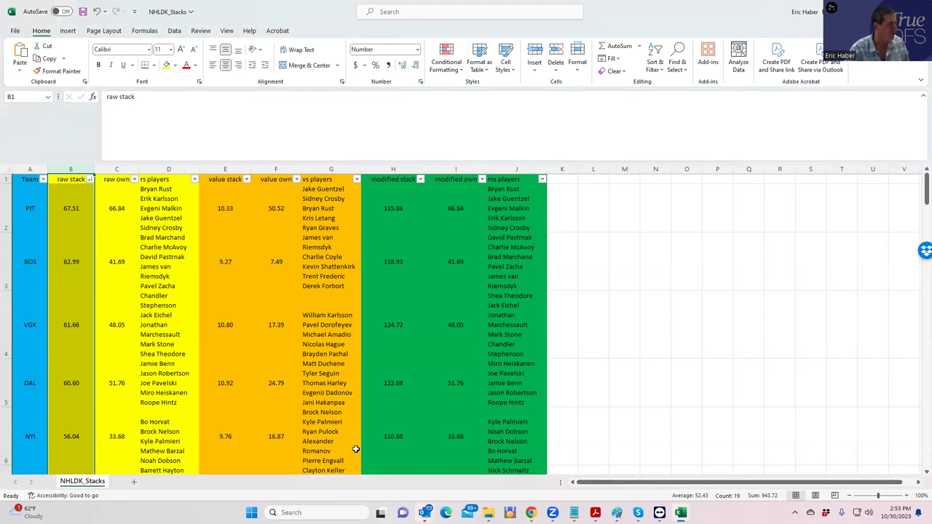
pyautogui.click(146, 211)
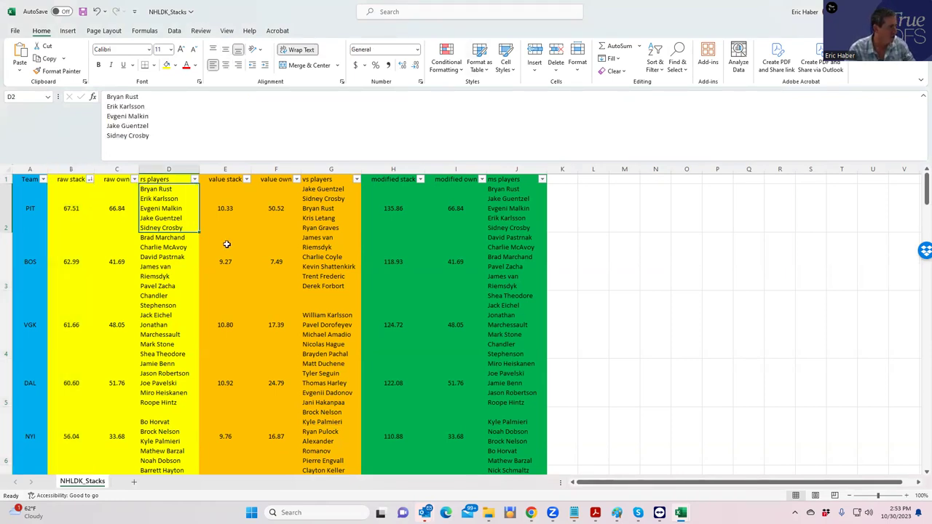
pyautogui.click(71, 261)
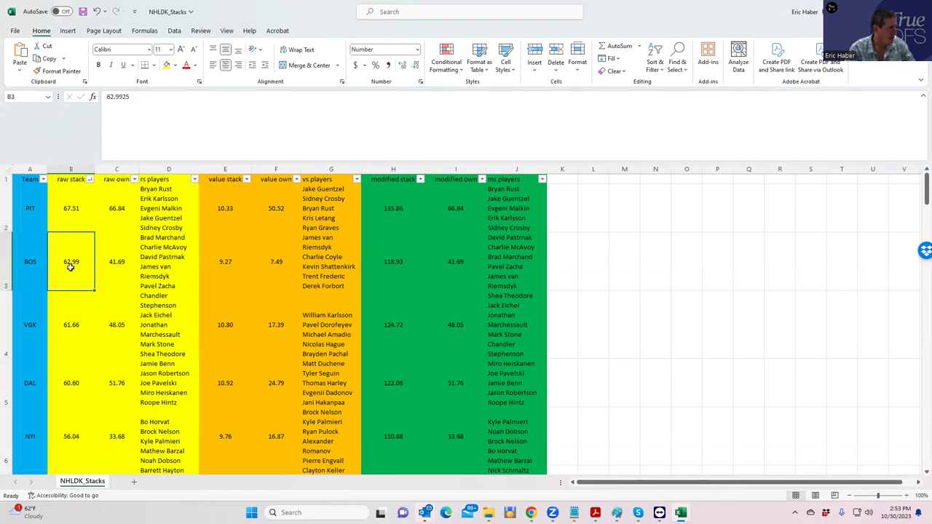
pyautogui.click(73, 326)
pyautogui.click(70, 381)
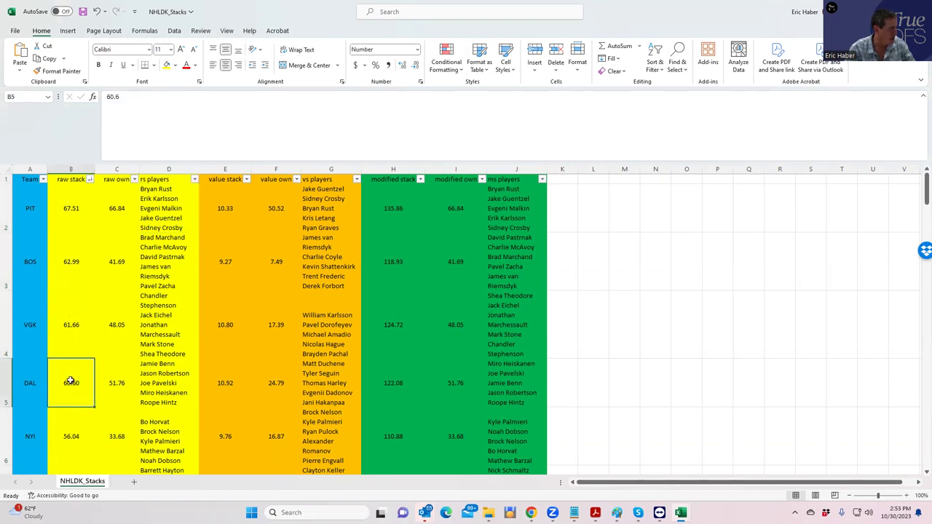
# - Sort teams by value stack, largest first, and review SEA's value stack and vs players
pyautogui.click(246, 180)
pyautogui.click(217, 206)
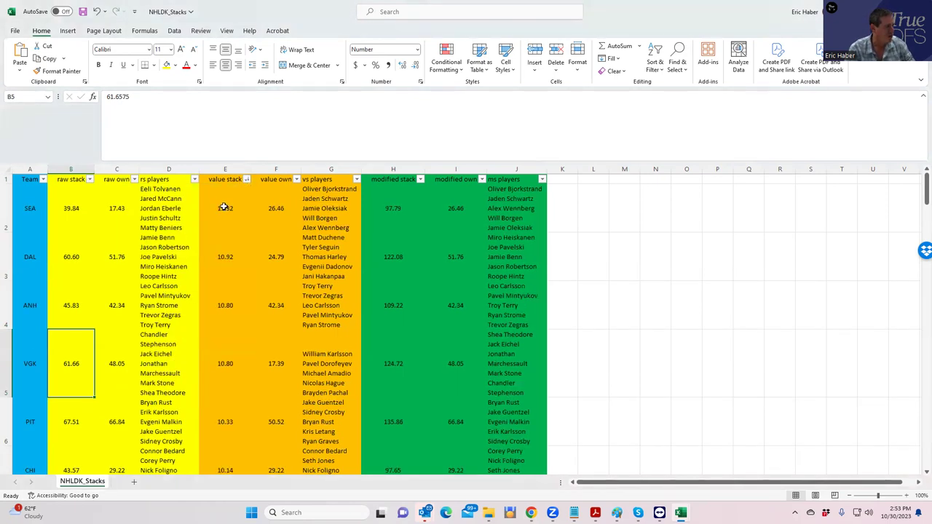
pyautogui.click(226, 207)
pyautogui.click(330, 217)
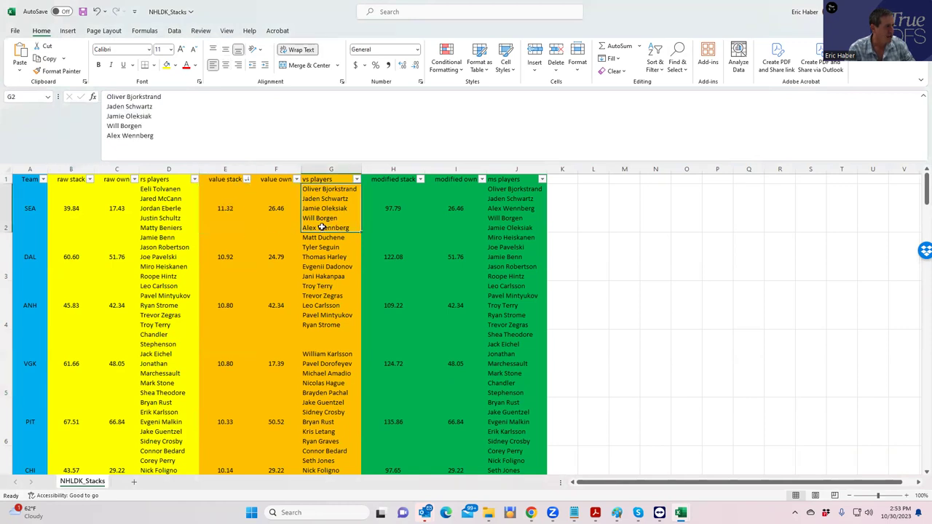
pyautogui.click(228, 212)
pyautogui.click(322, 219)
pyautogui.click(226, 213)
# - Compare DAL's value stack with its rs and vs players lists
pyautogui.click(226, 253)
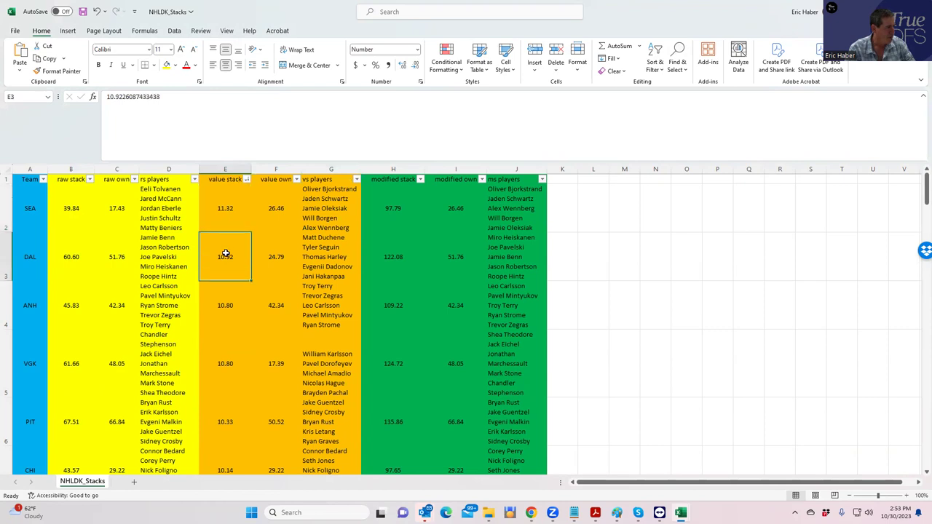
pyautogui.click(302, 247)
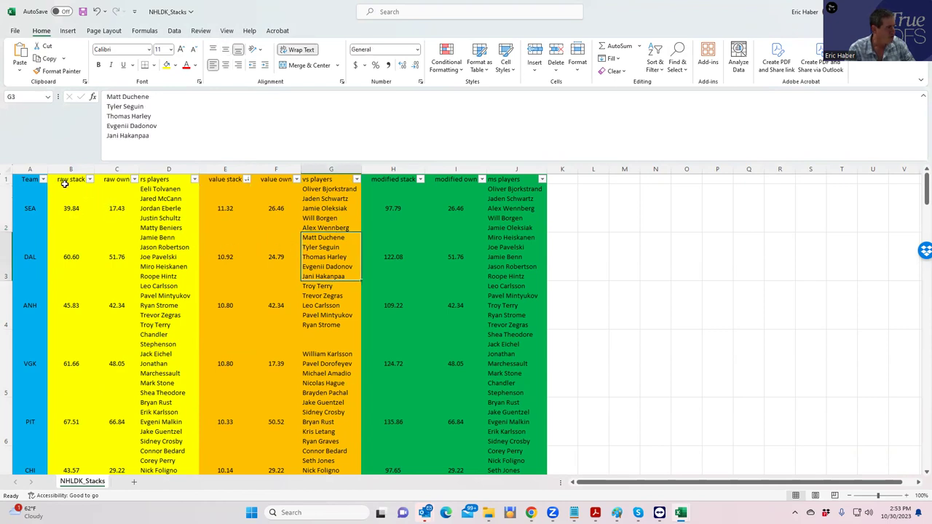
pyautogui.click(171, 256)
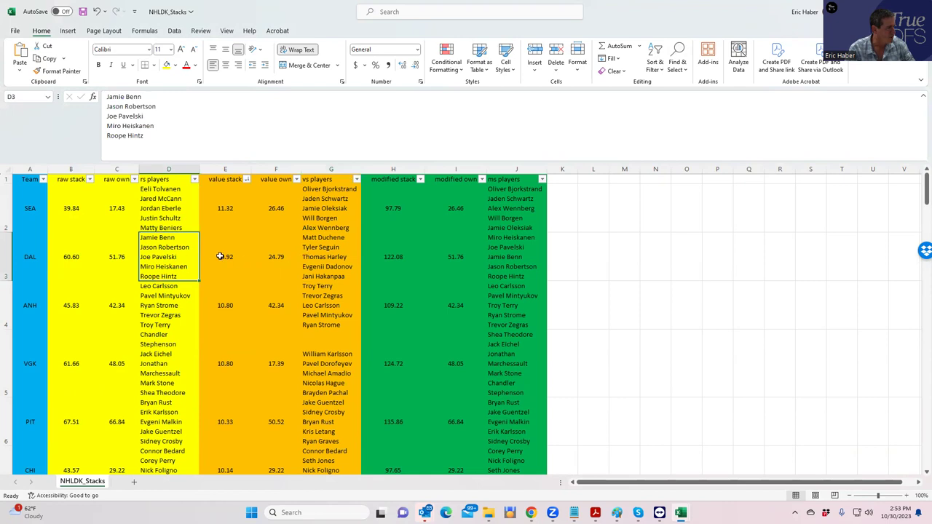
pyautogui.click(294, 259)
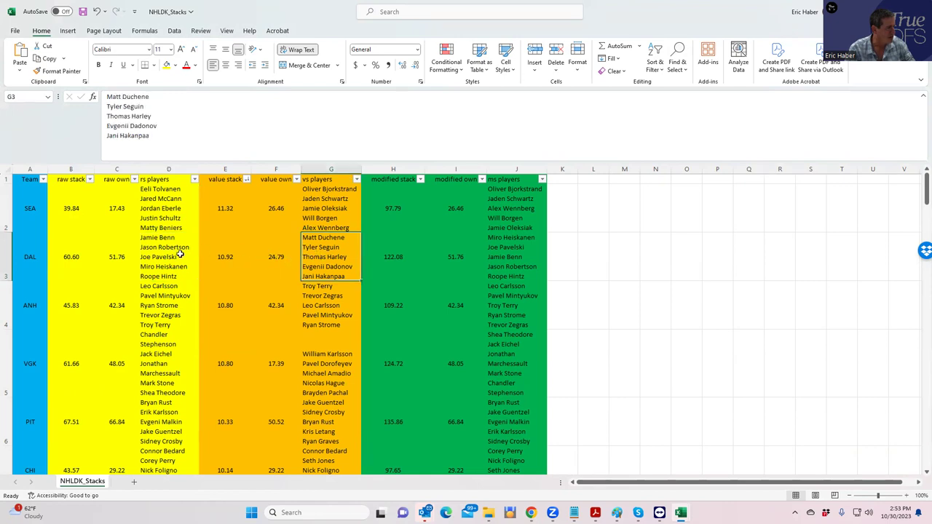
pyautogui.click(165, 253)
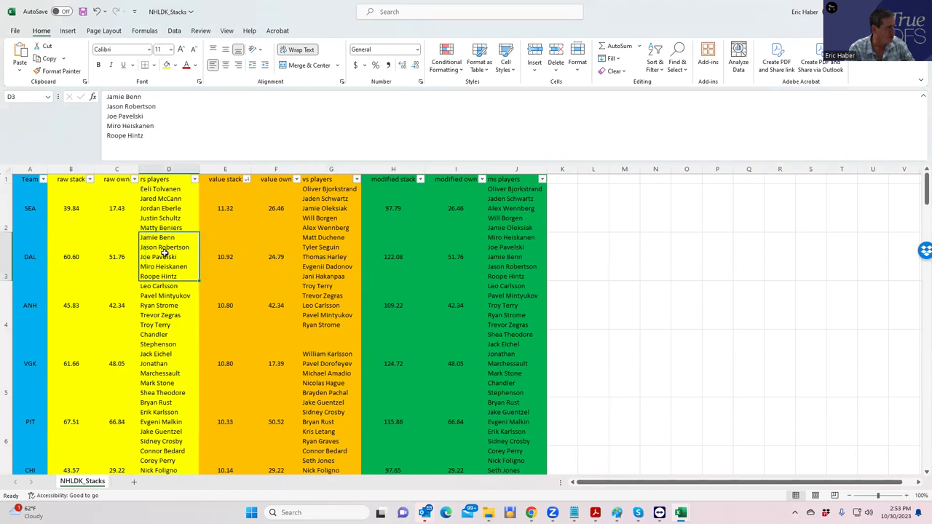
pyautogui.click(339, 262)
pyautogui.click(164, 247)
# - Sort teams by modified stack, largest first, check PIT, then minimize Excel
pyautogui.click(421, 180)
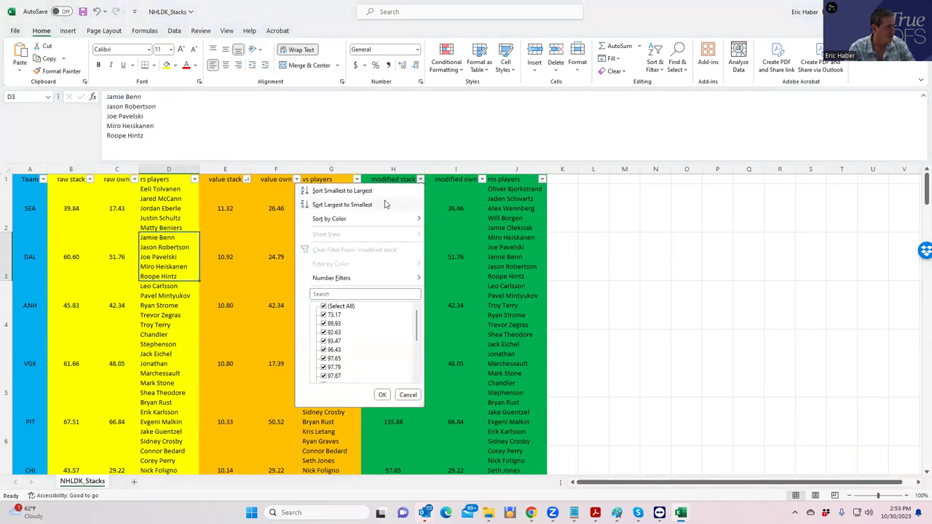
pyautogui.click(342, 205)
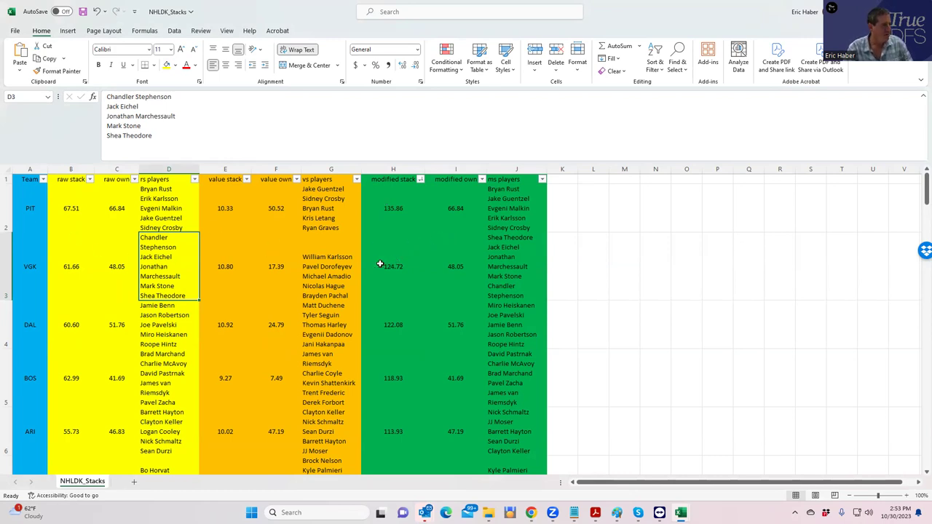
pyautogui.click(71, 211)
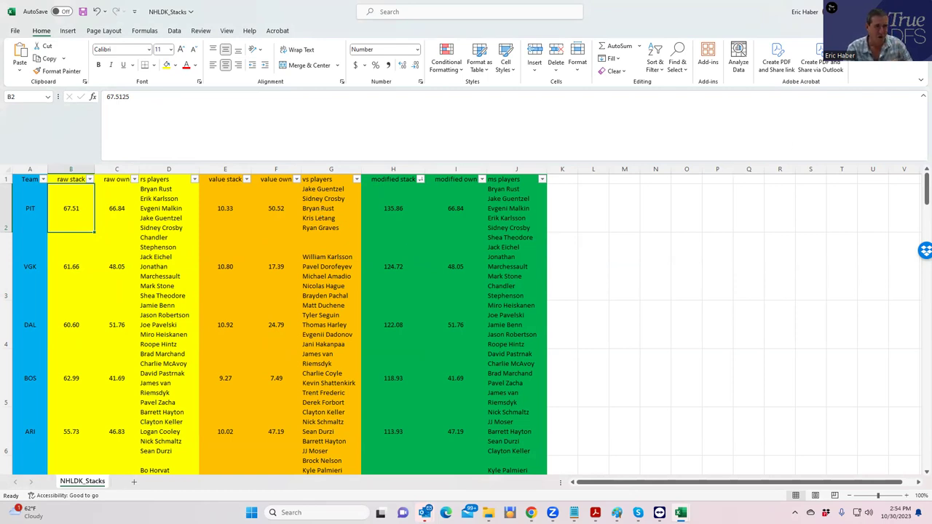
pyautogui.click(850, 11)
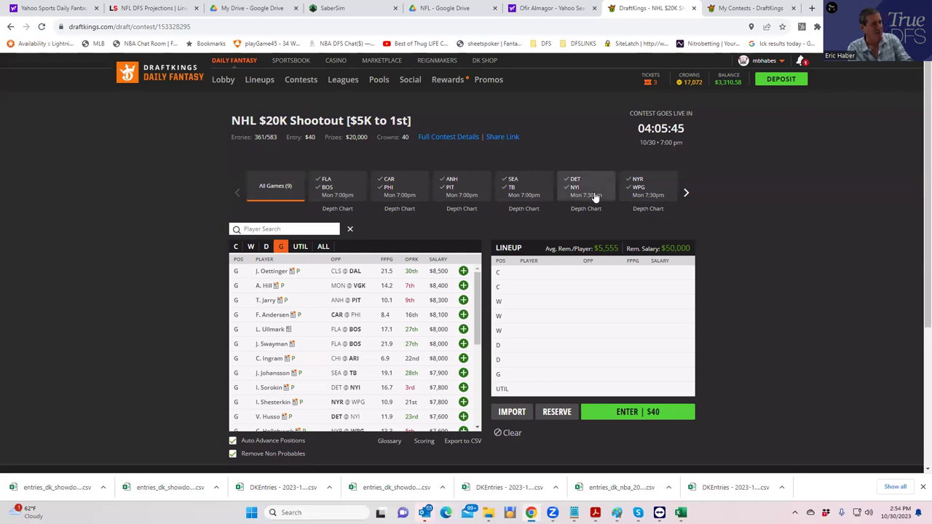
# - Upload KrugNHL\NHLDK_Sim as custom projections, excluding unlisted players, and clear the lineup count
pyautogui.click(339, 10)
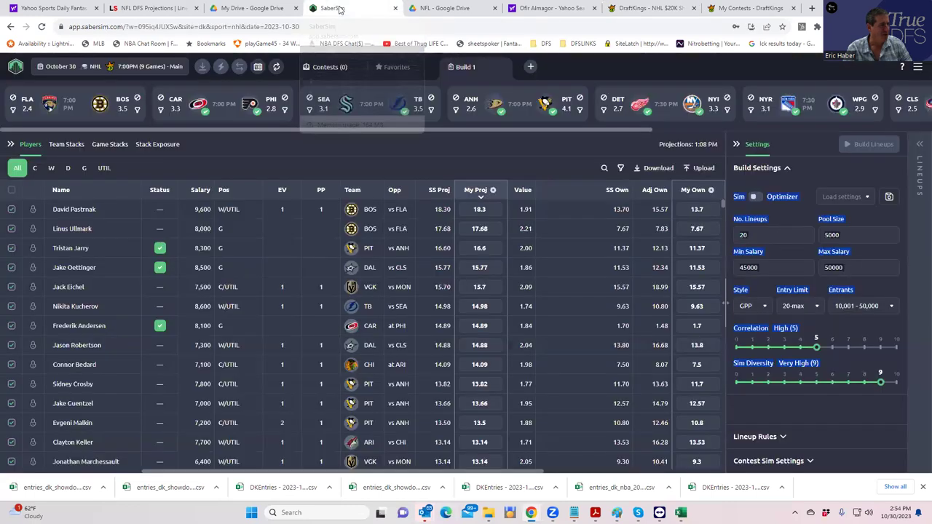
pyautogui.click(697, 168)
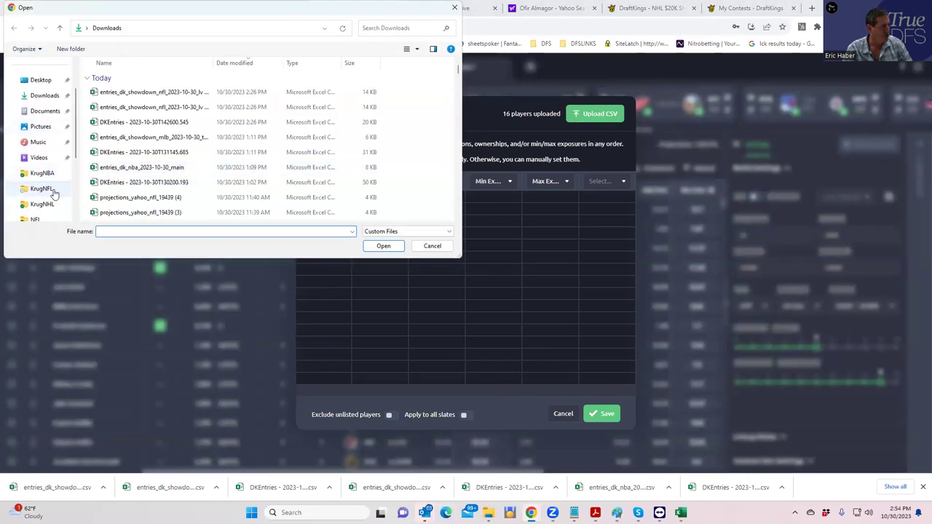
pyautogui.click(44, 205)
pyautogui.click(115, 78)
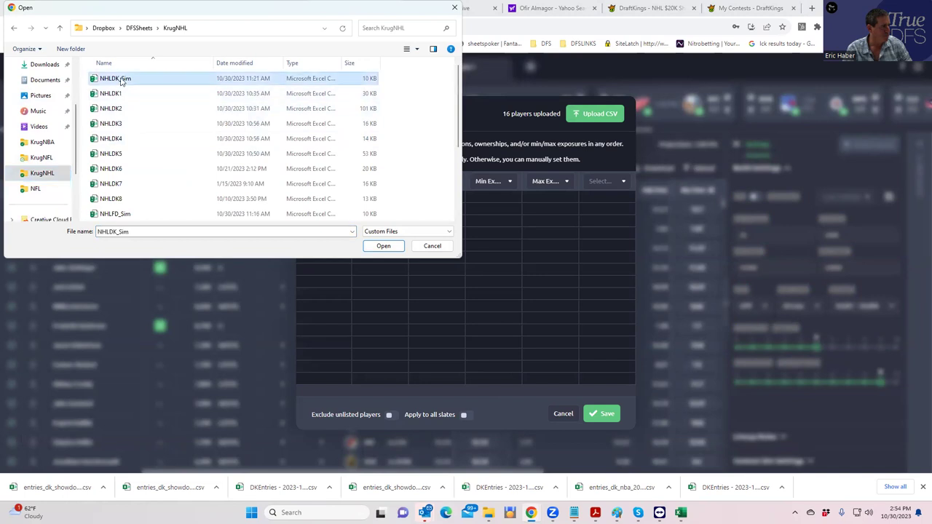
pyautogui.click(382, 246)
pyautogui.click(390, 415)
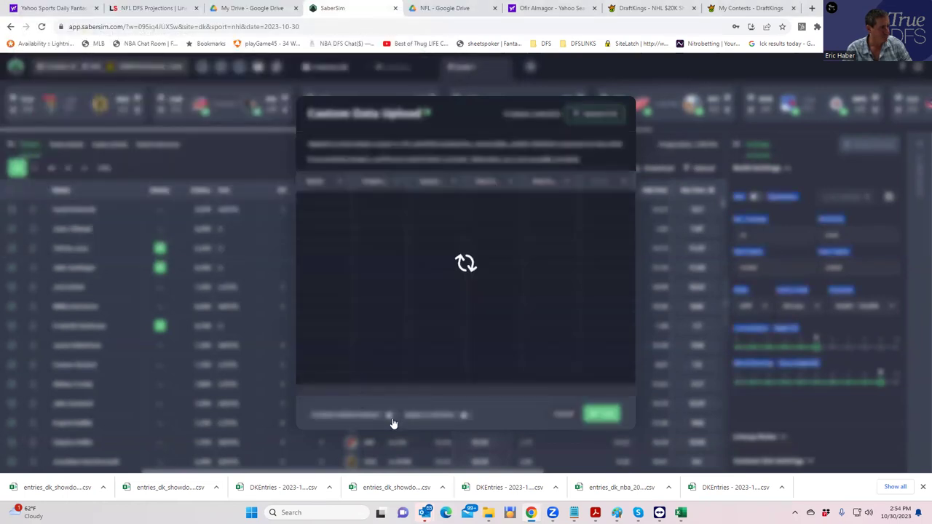
pyautogui.click(601, 412)
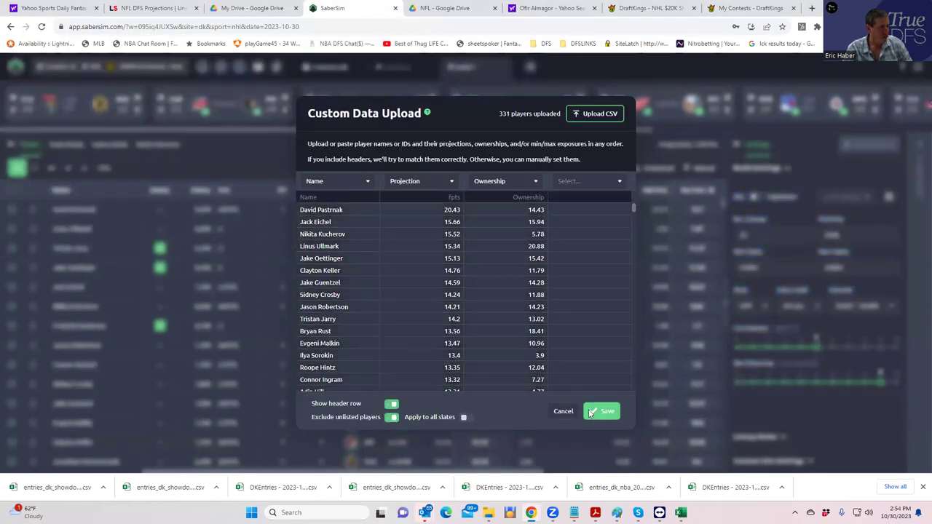
pyautogui.click(548, 299)
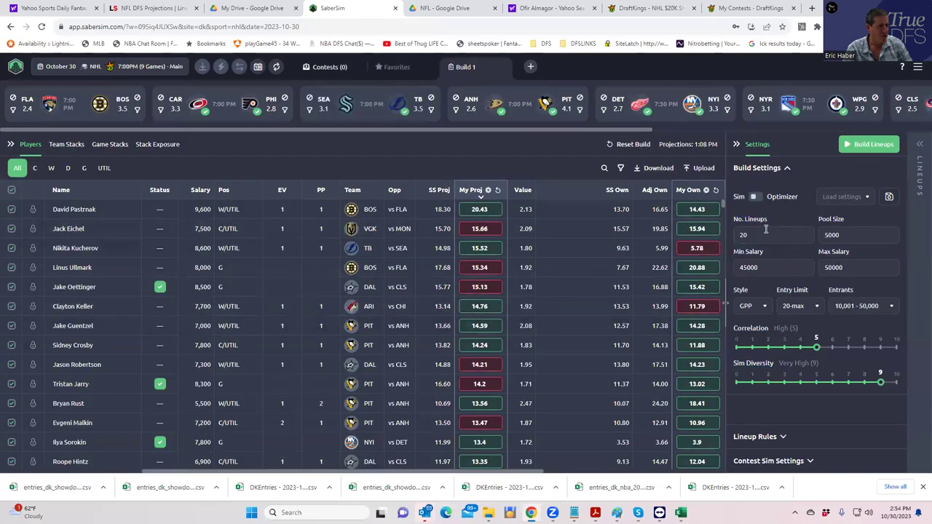
pyautogui.press('BackSpace')
pyautogui.press('BackSpace')
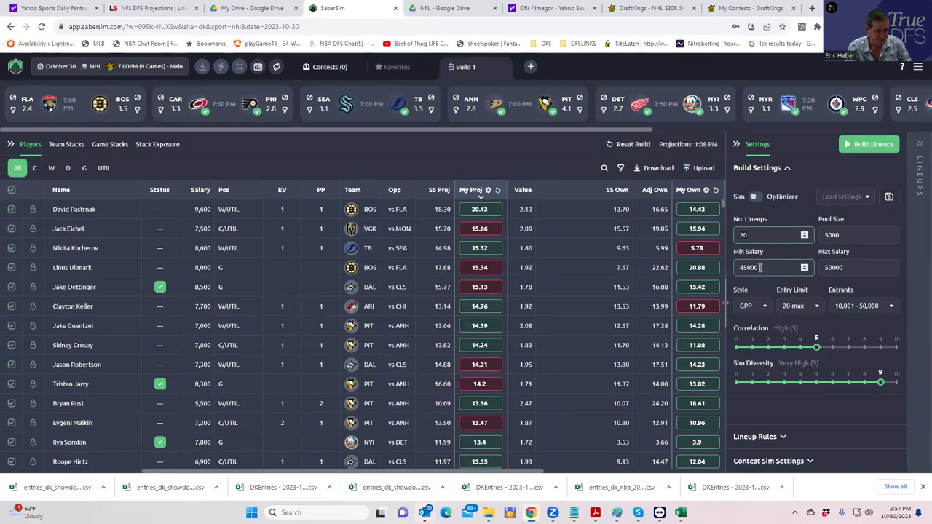
# - Set the lineup count to 50 and build the lineups
pyautogui.write('50')
pyautogui.click(868, 146)
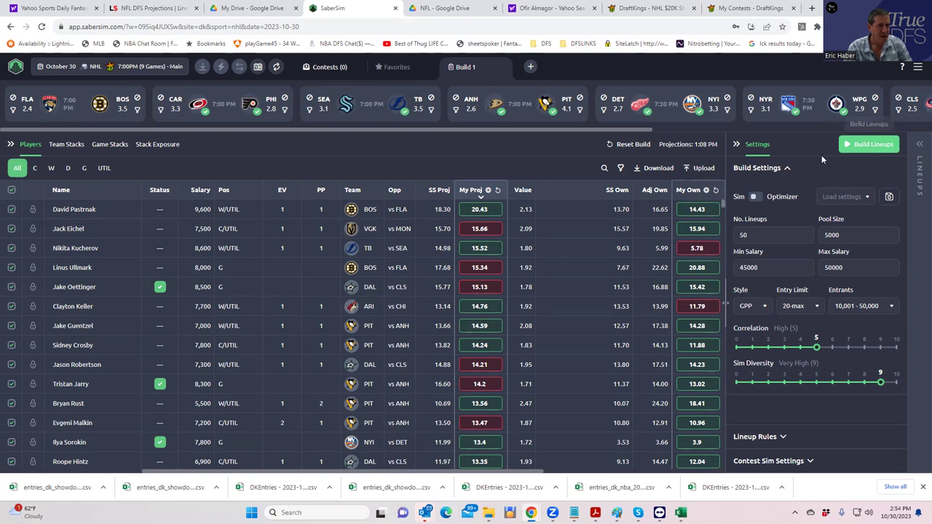
pyautogui.click(595, 146)
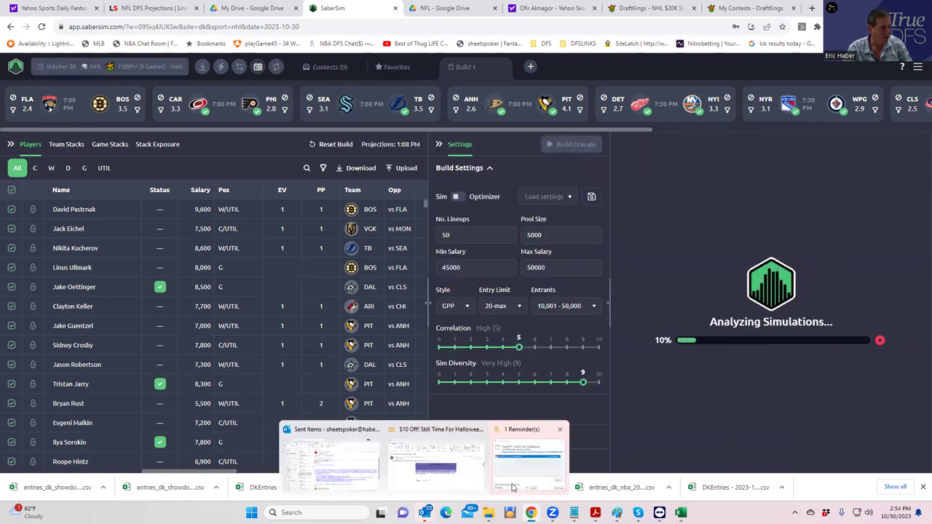
# - Add a contest sim named KickSave using the NHL $70K Kick Save payout structure
pyautogui.click(495, 461)
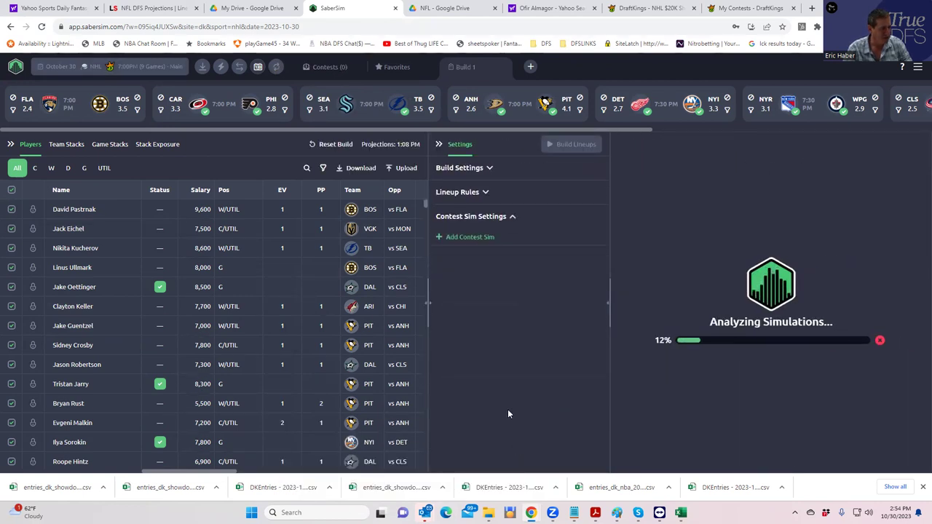
pyautogui.click(442, 236)
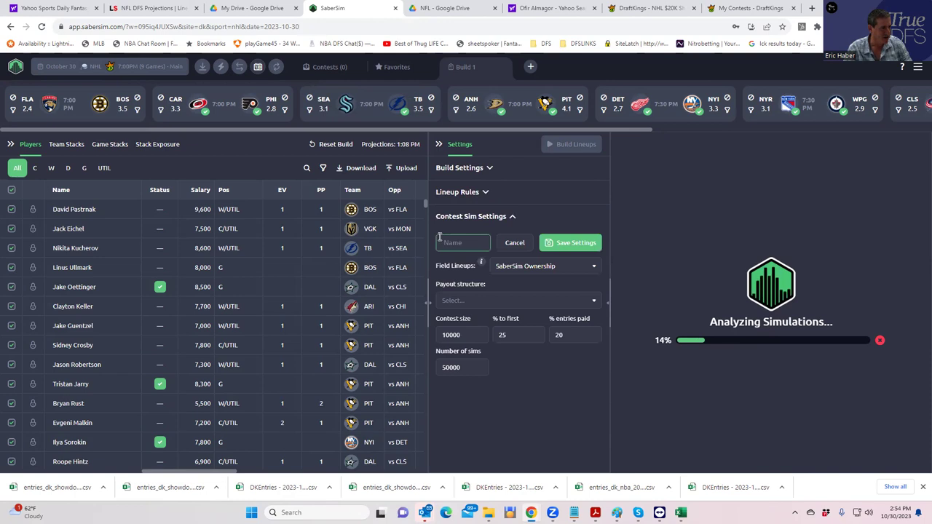
pyautogui.click(486, 299)
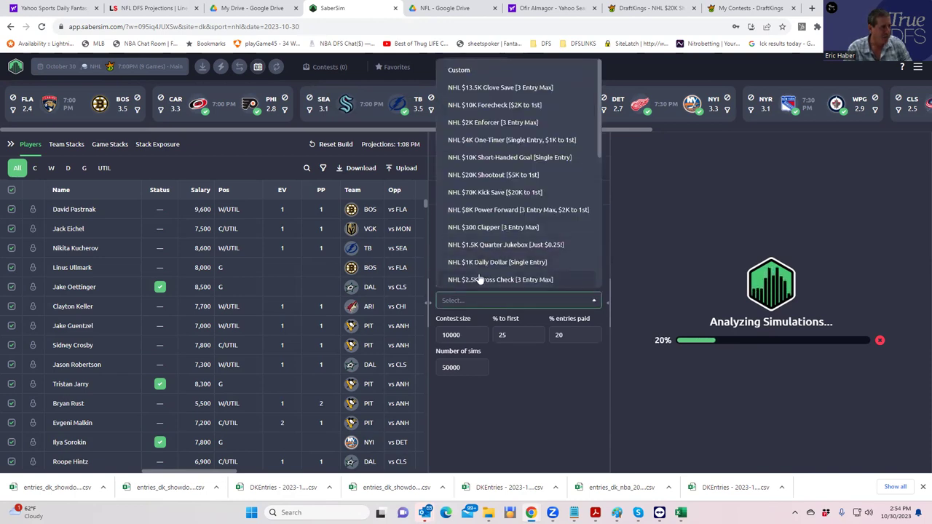
pyautogui.click(493, 192)
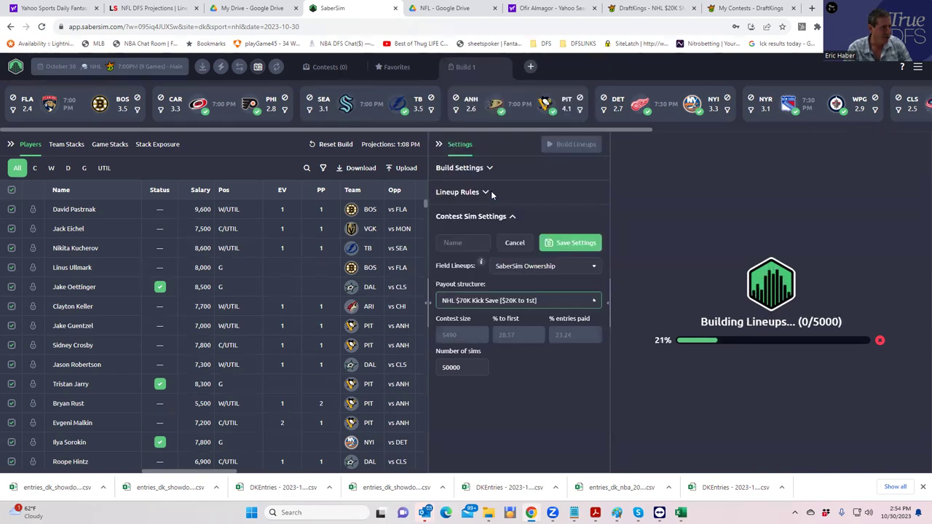
pyautogui.click(465, 243)
pyautogui.write('Kick')
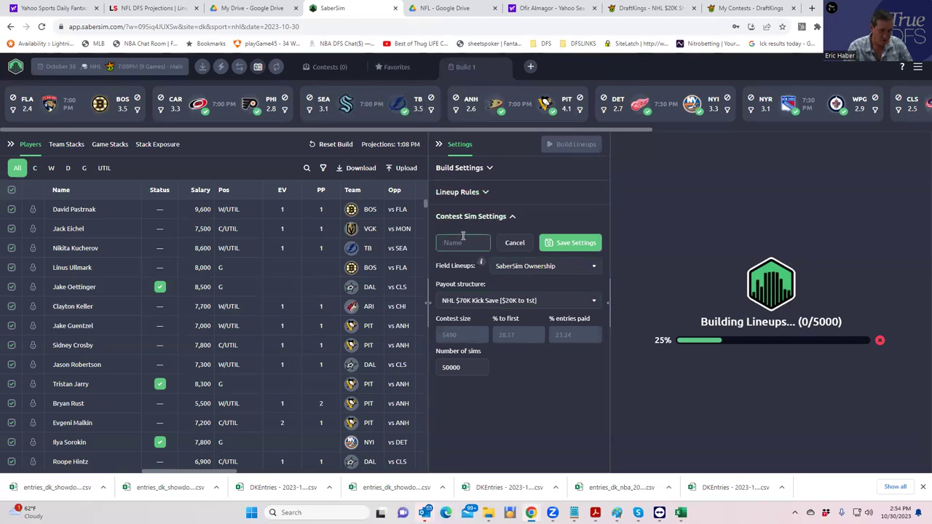
pyautogui.write('Save')
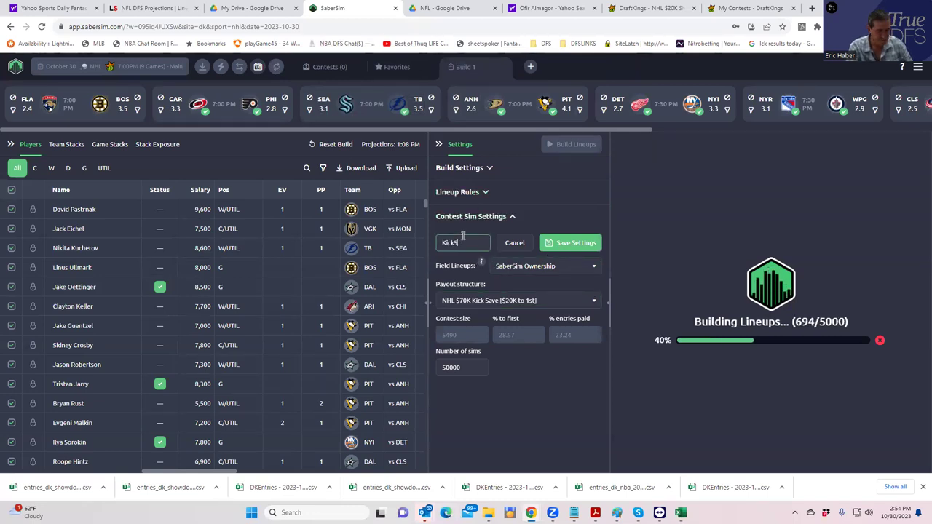
pyautogui.click(587, 248)
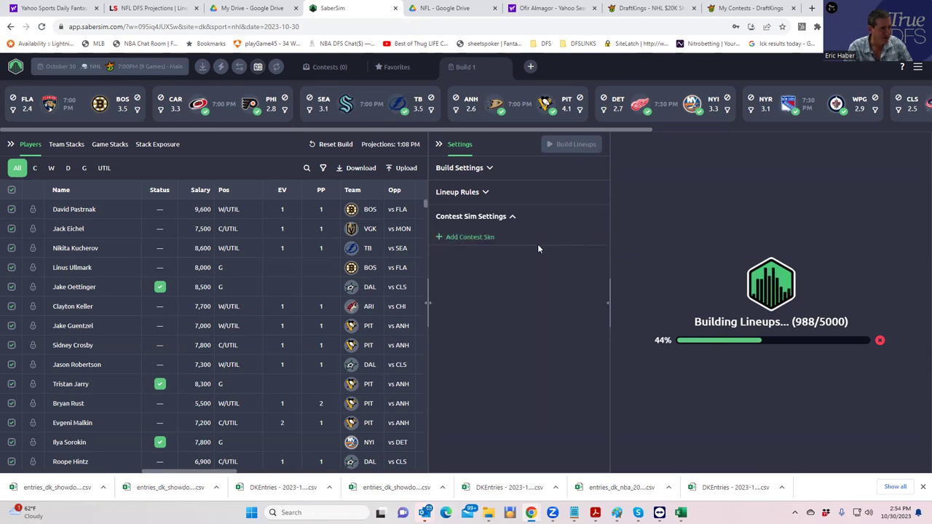
# - Add a contest sim named Monice with the NHL $100K Monday Night Ice payout
pyautogui.click(441, 277)
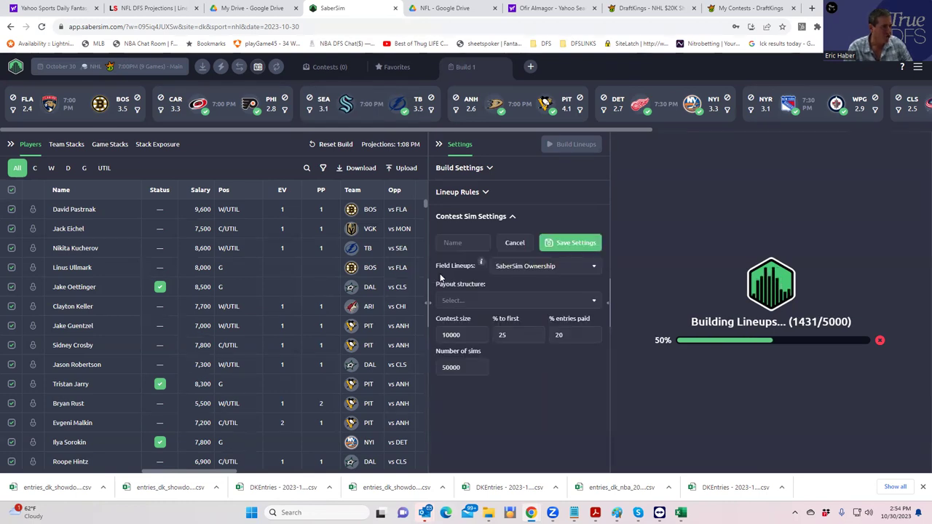
pyautogui.click(514, 301)
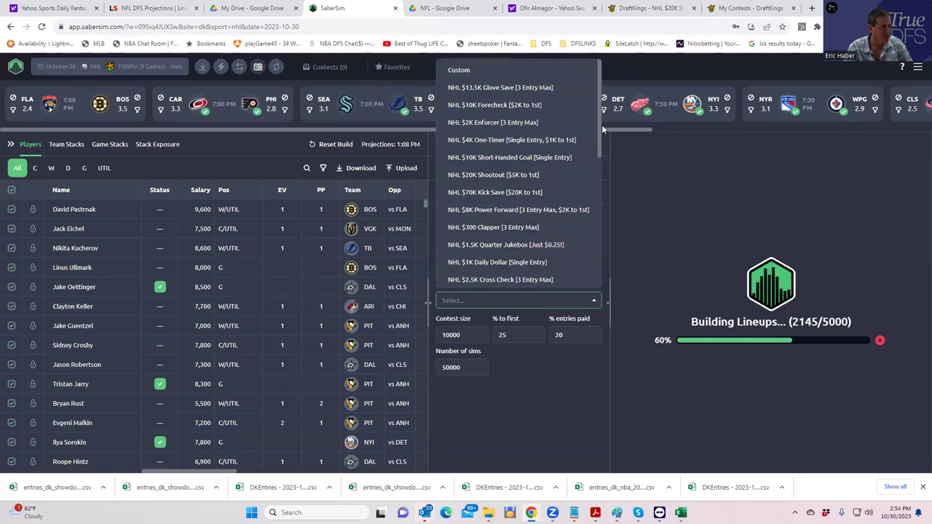
pyautogui.moveTo(599, 130); pyautogui.dragTo(596, 226)
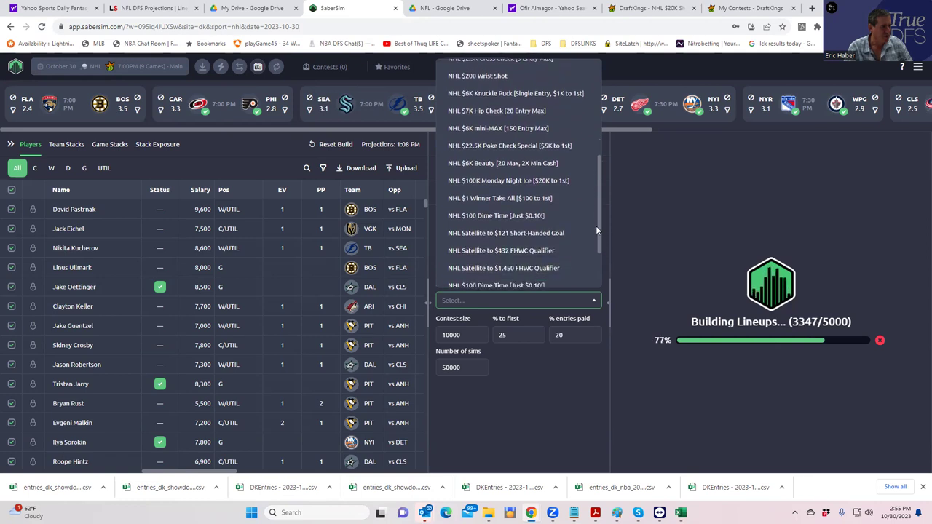
pyautogui.click(516, 180)
pyautogui.click(468, 242)
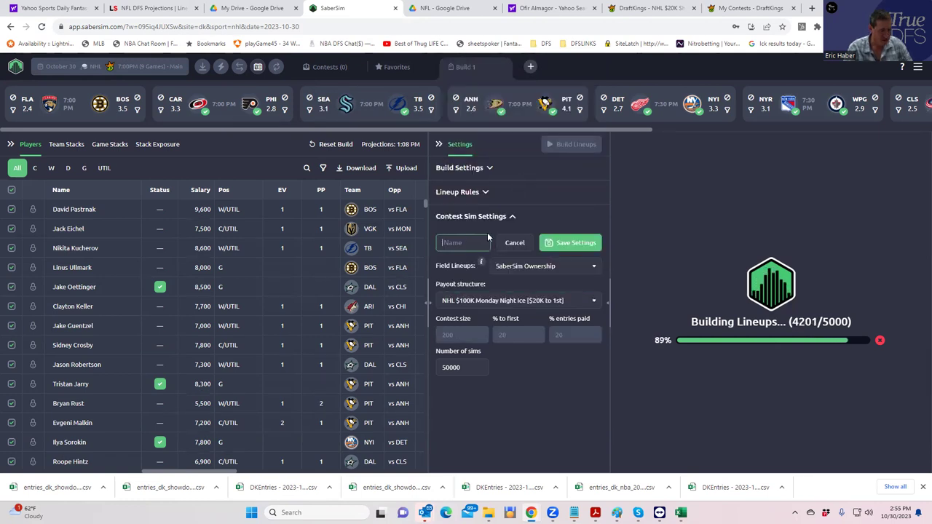
pyautogui.write('T')
pyautogui.press('BackSpace')
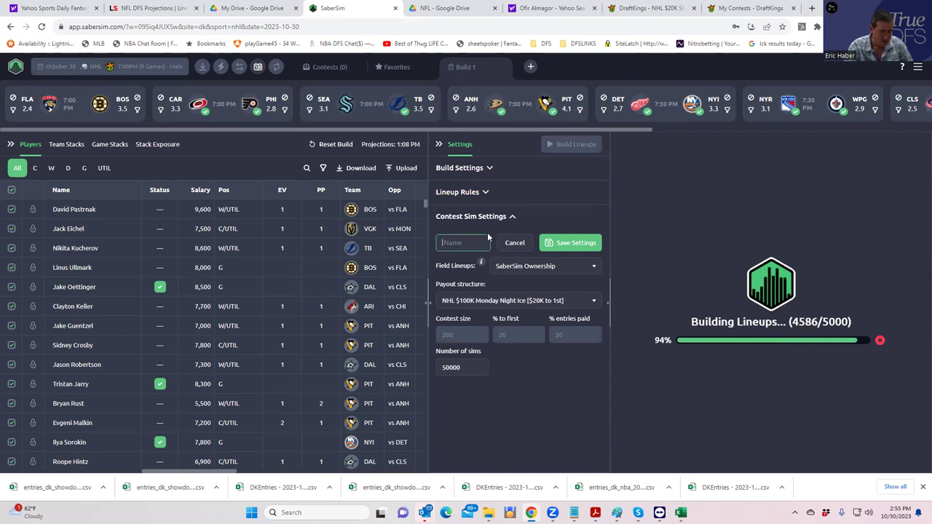
pyautogui.write('Monice')
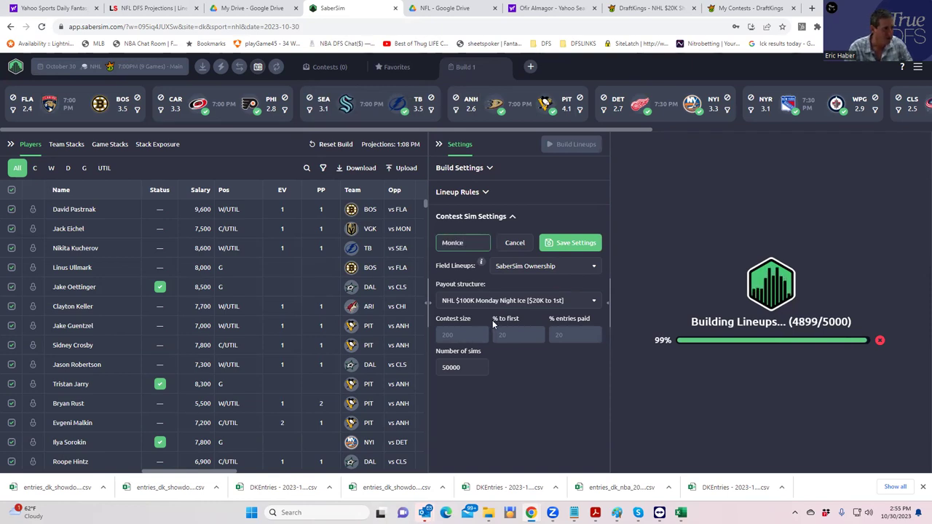
pyautogui.click(570, 245)
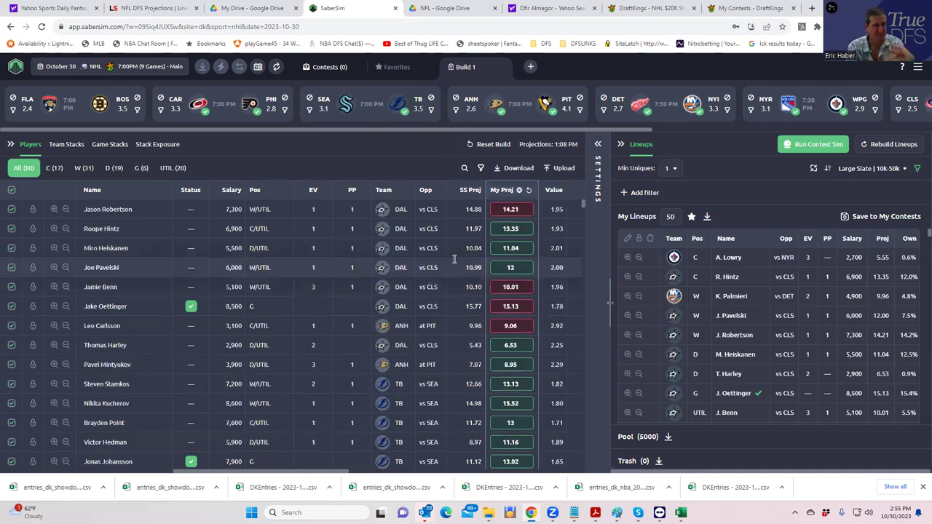
# - Review the 50 lineups' stack exposure, then team stacks showing DAL at 72%
pyautogui.click(597, 144)
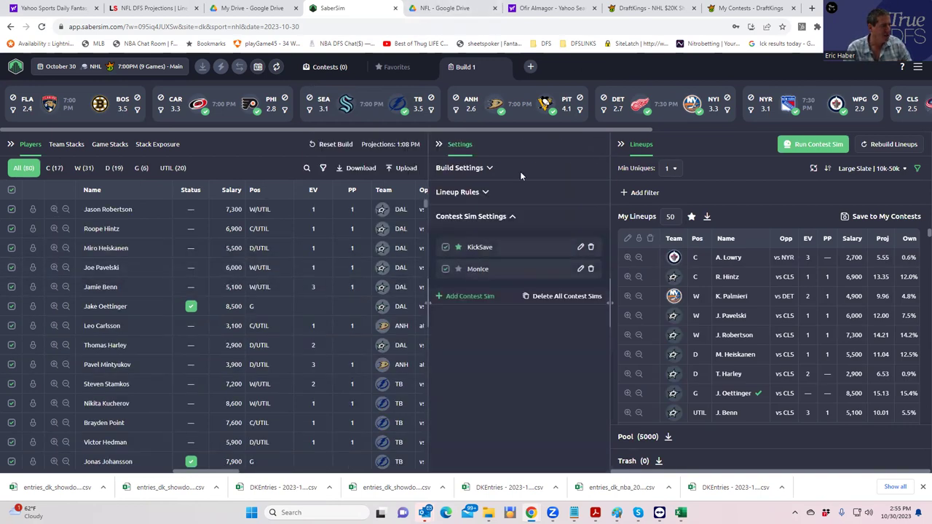
pyautogui.click(157, 144)
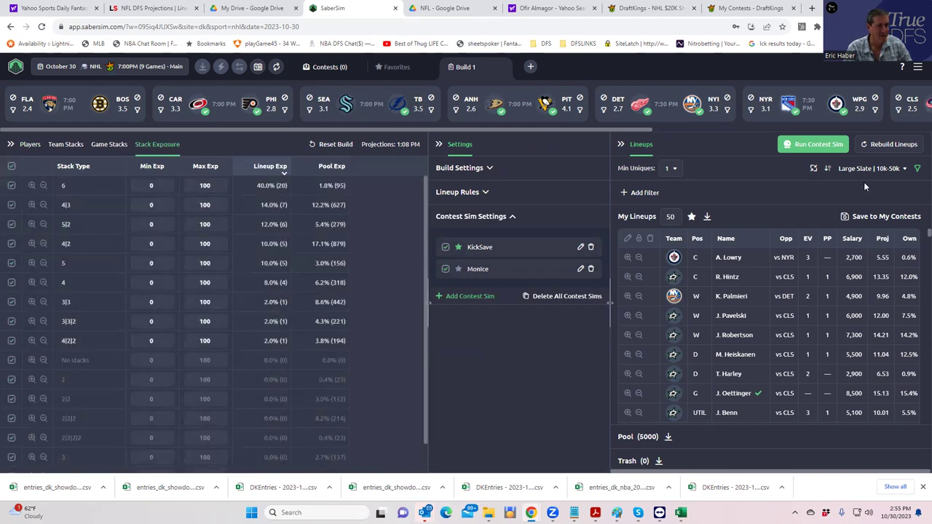
pyautogui.click(873, 169)
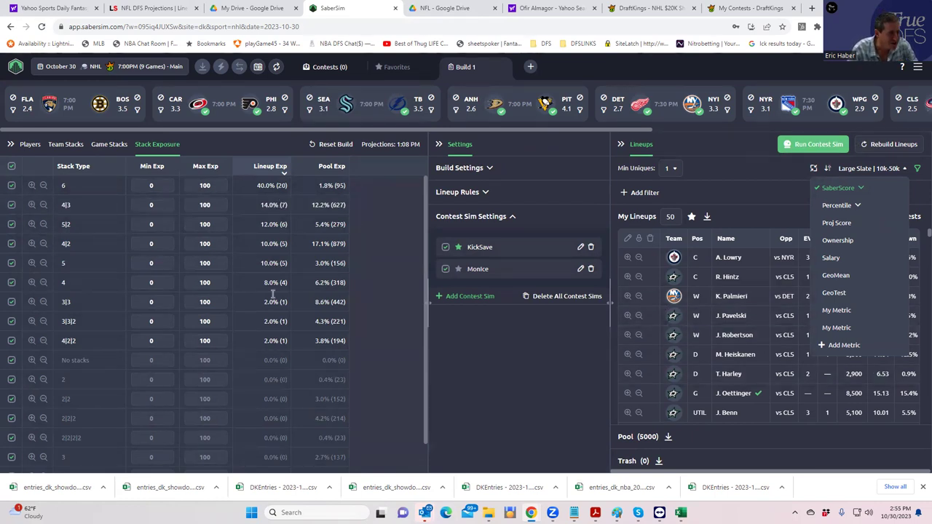
pyautogui.click(73, 145)
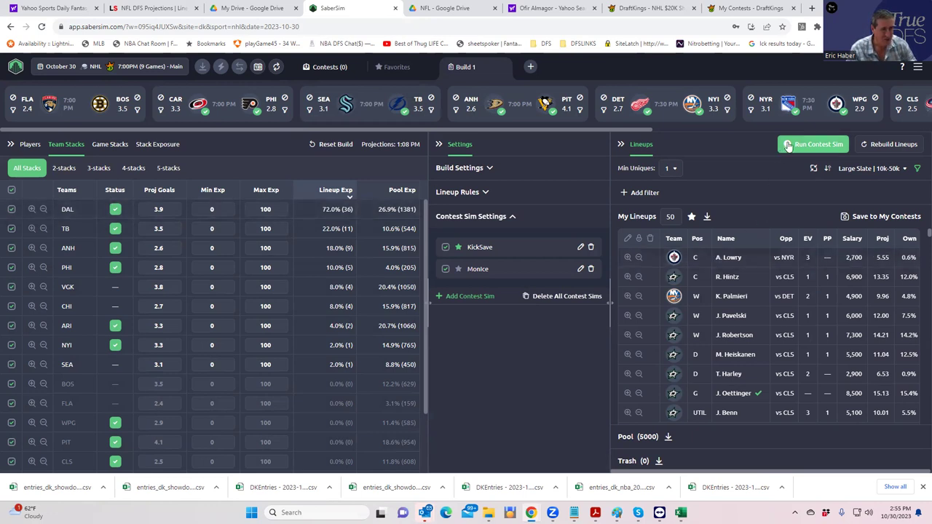
# - Run the contest sims and rank the lineups by KickSave RAROI
pyautogui.click(799, 145)
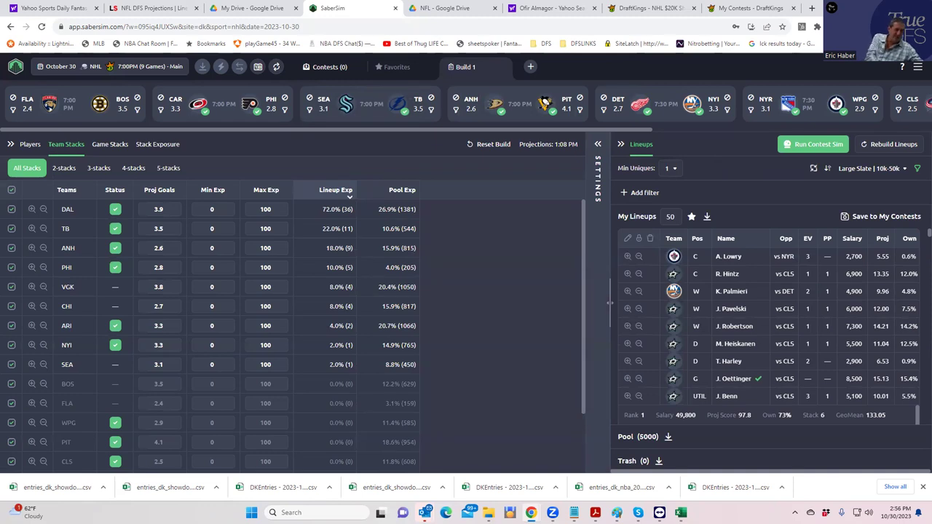
pyautogui.click(596, 144)
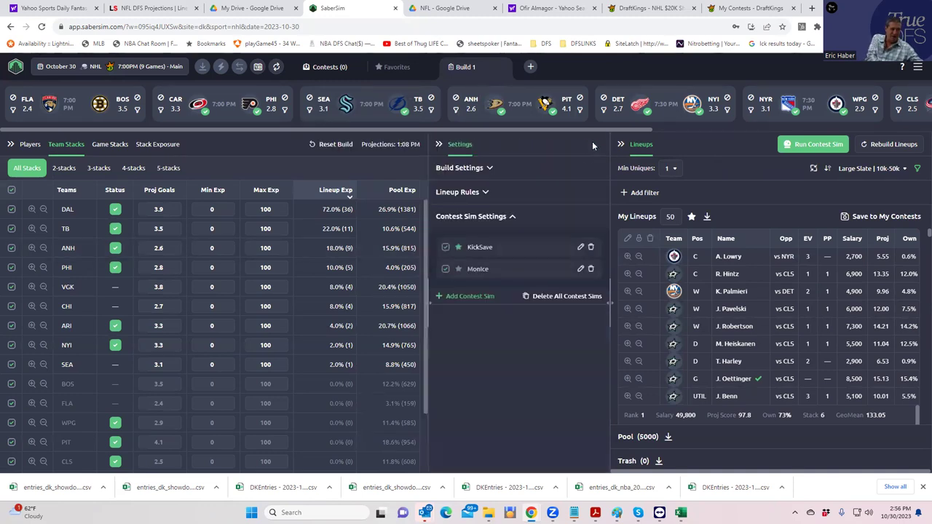
pyautogui.click(856, 173)
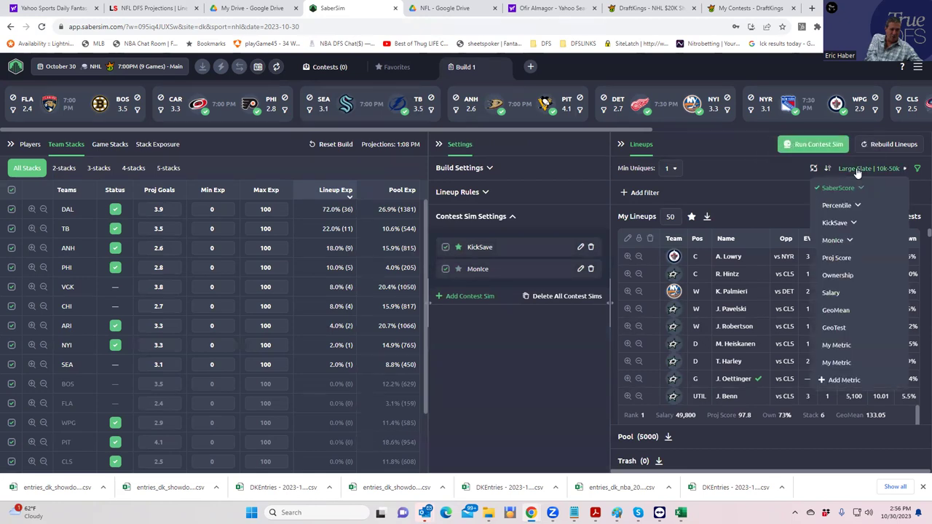
pyautogui.click(847, 224)
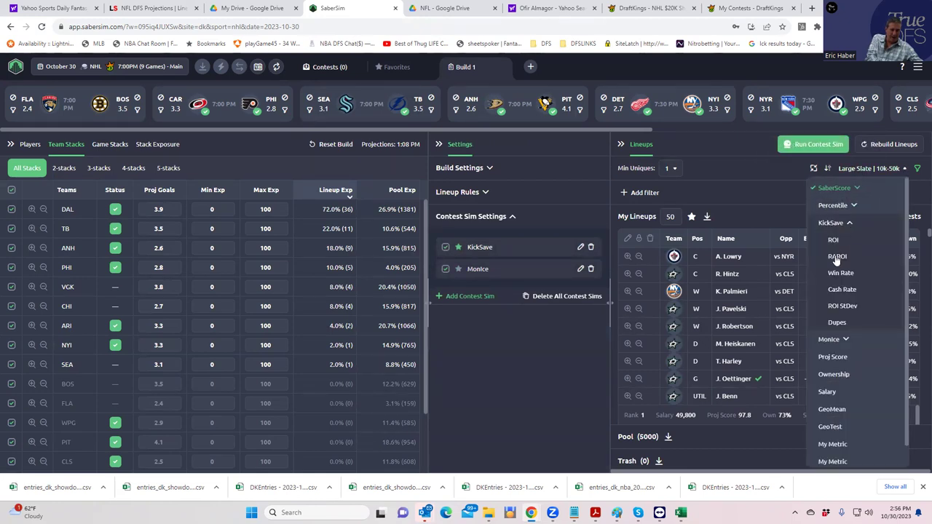
pyautogui.click(836, 257)
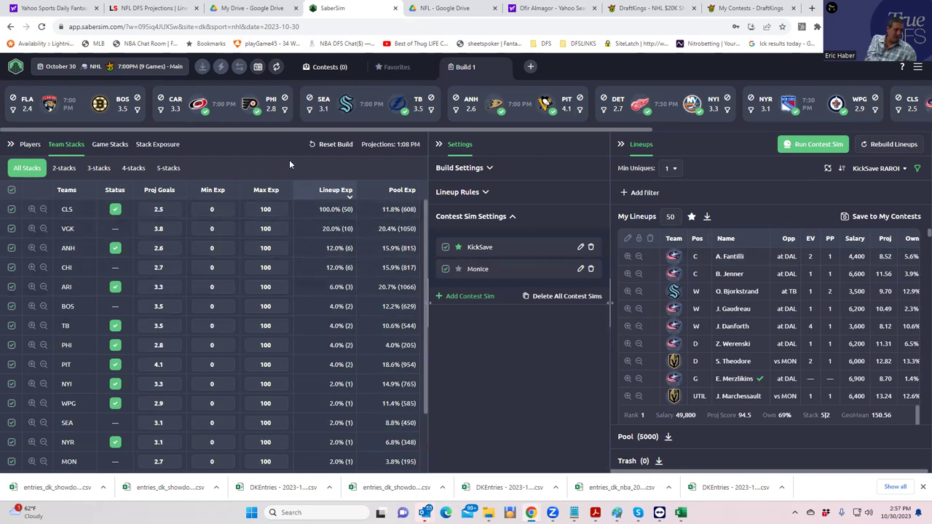
pyautogui.click(671, 170)
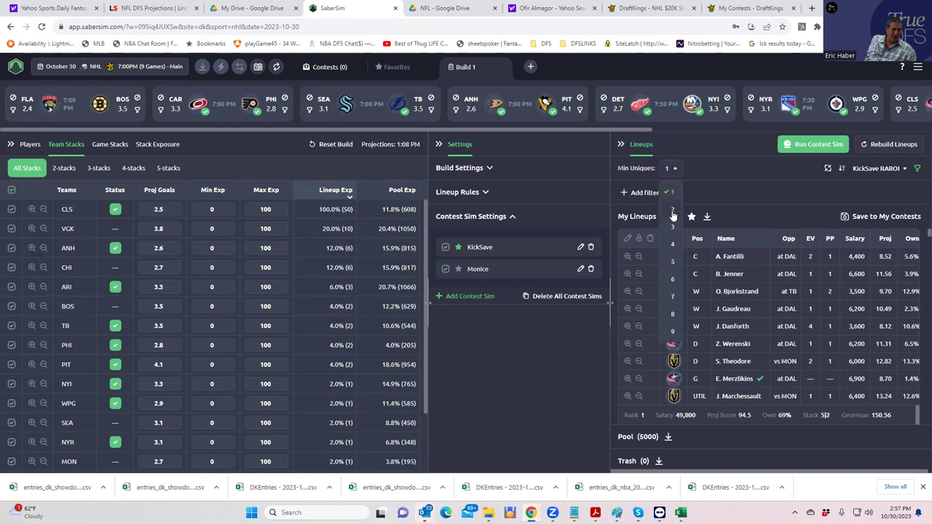
# - Set minimum unique players to 2, view stack exposure, and select the My Lineups count
pyautogui.click(672, 211)
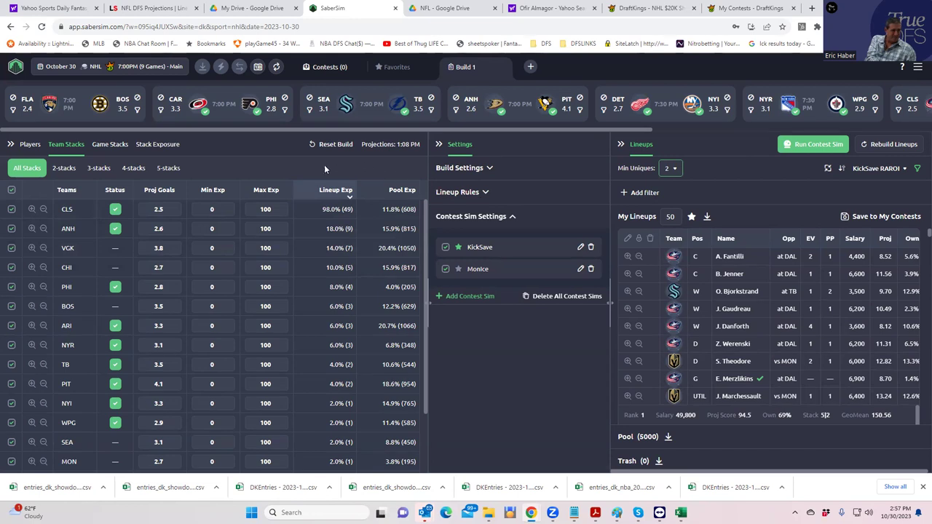
pyautogui.click(157, 144)
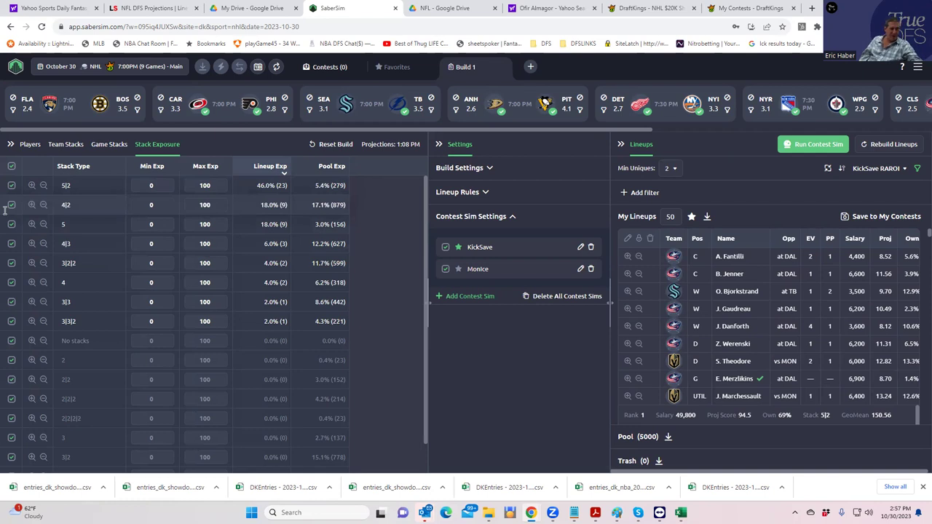
pyautogui.doubleClick(668, 216)
# - Set My Lineups to 25 and exclude the 5, 4|2, 4, 3|2|2 and 3|3 stack types
pyautogui.write('25')
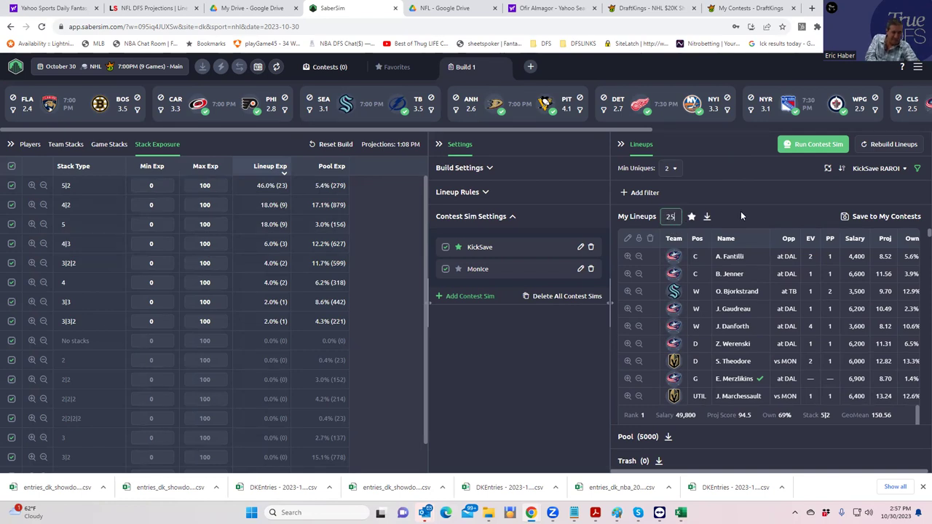
pyautogui.press('Return')
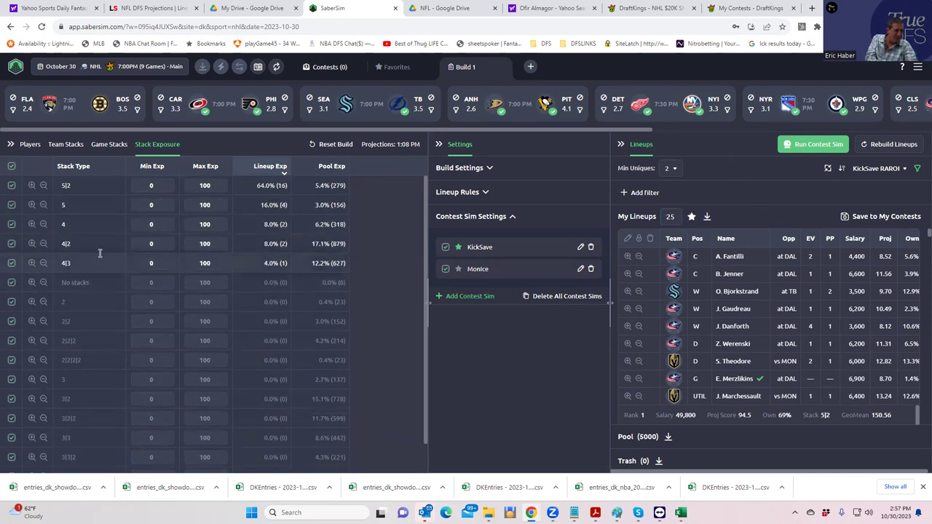
pyautogui.click(12, 206)
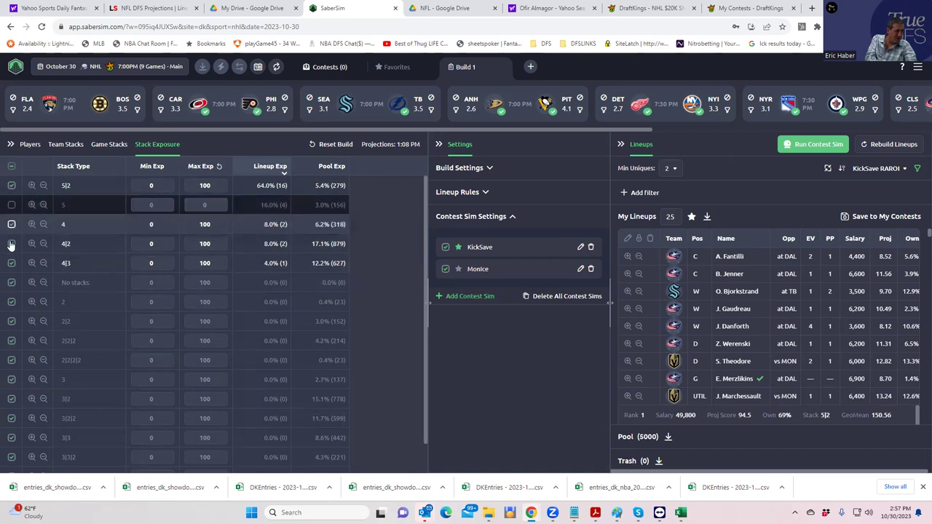
pyautogui.click(12, 245)
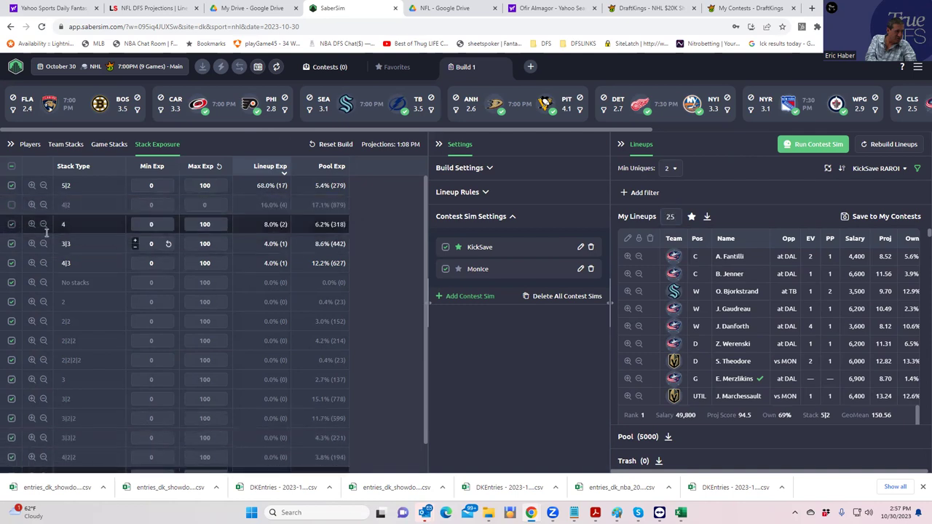
pyautogui.click(11, 224)
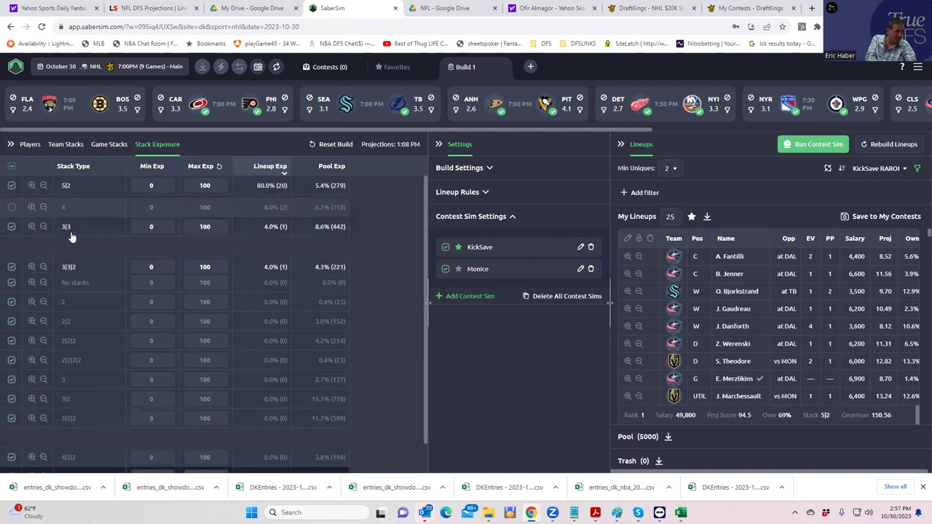
pyautogui.click(12, 224)
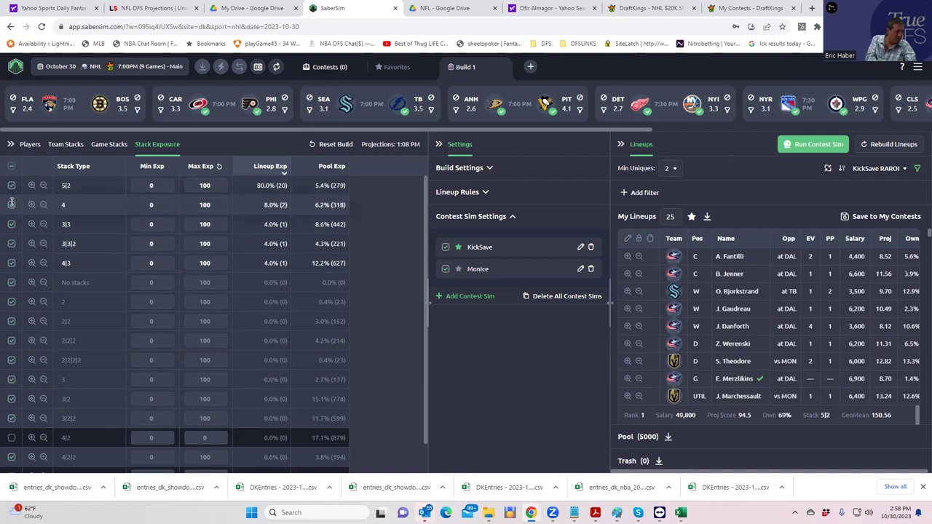
pyautogui.click(11, 208)
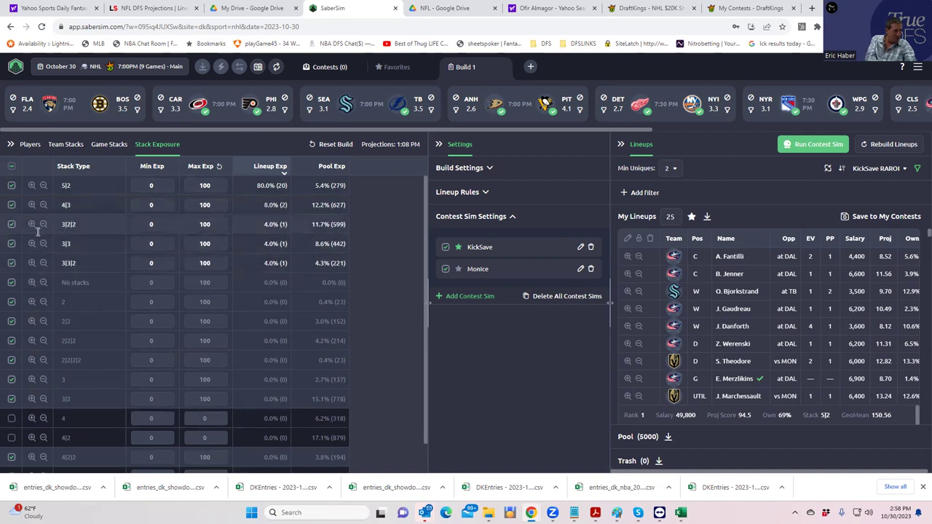
pyautogui.click(11, 225)
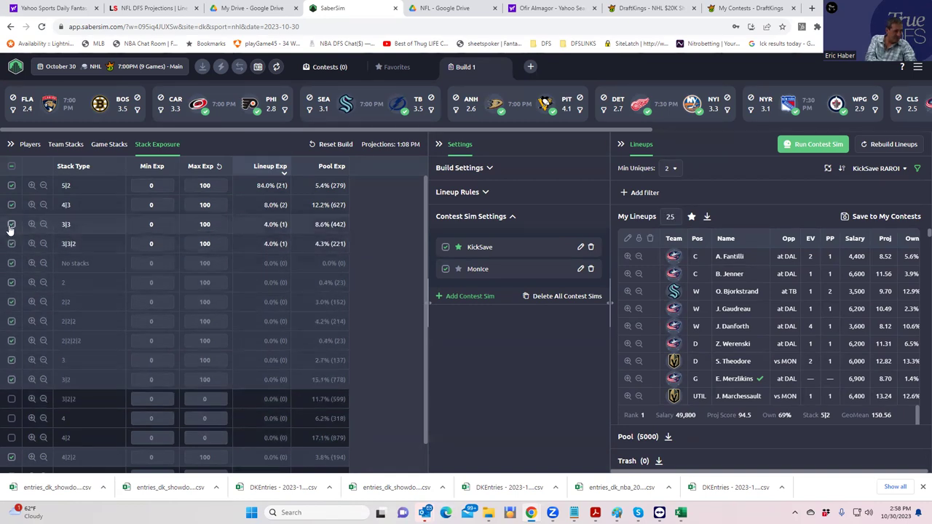
pyautogui.click(11, 224)
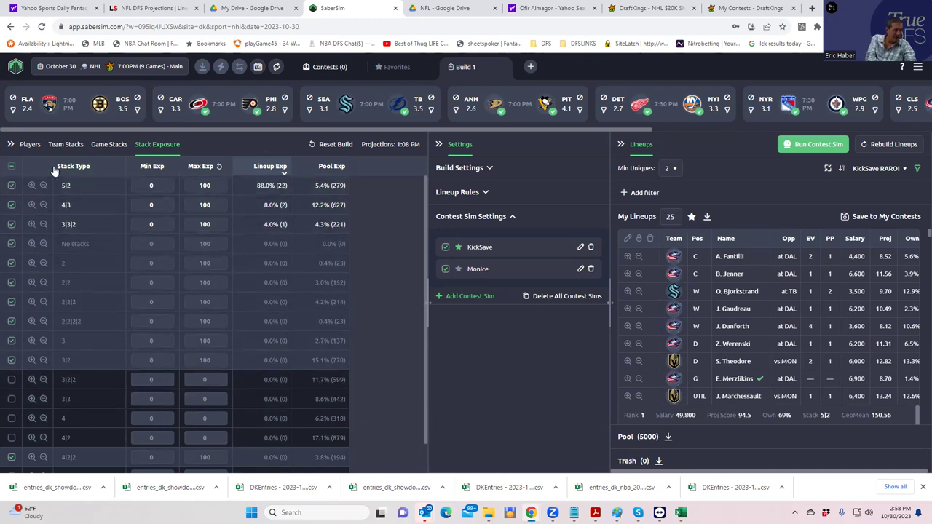
pyautogui.click(66, 144)
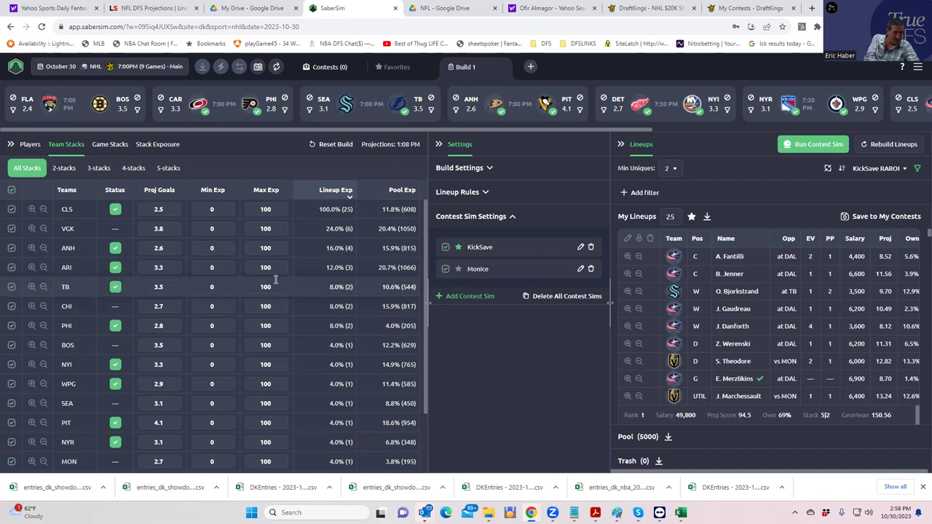
# - Raise minimum unique players to 3 and save the 25 lineups to favorites
pyautogui.click(674, 171)
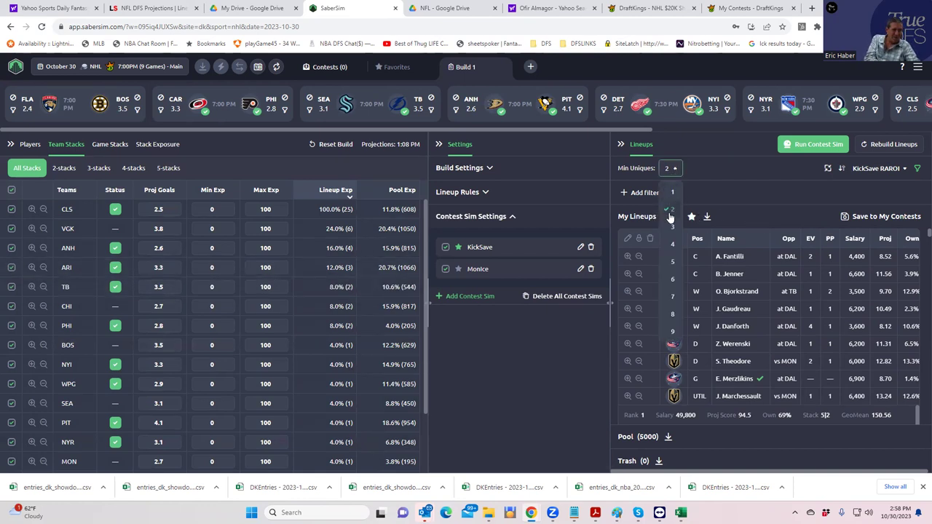
pyautogui.click(671, 227)
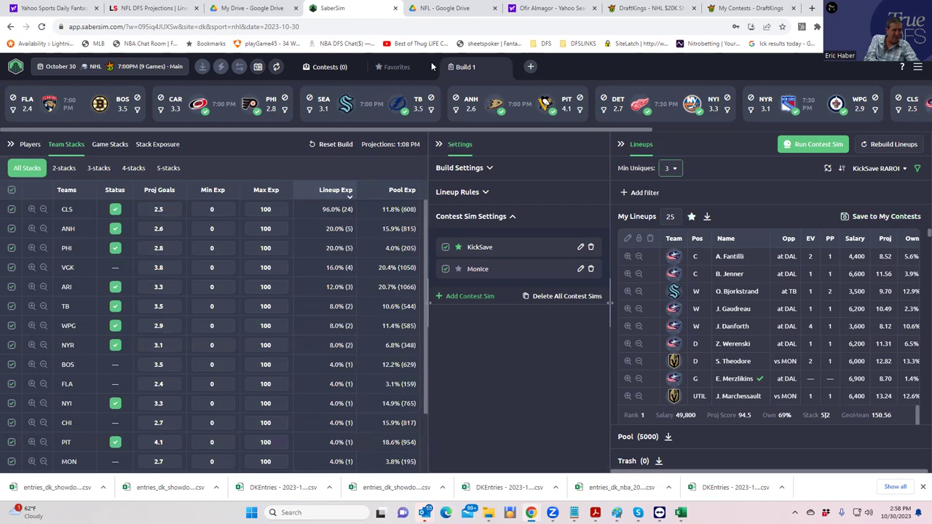
pyautogui.click(690, 217)
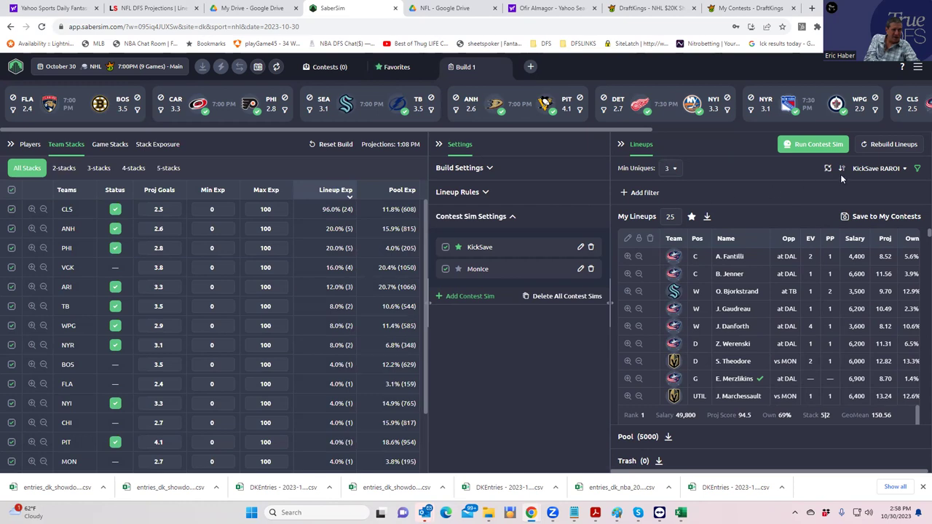
# - Sort lineups by the Large Slate 1k-10k SaberScore and save them to favorites
pyautogui.click(886, 170)
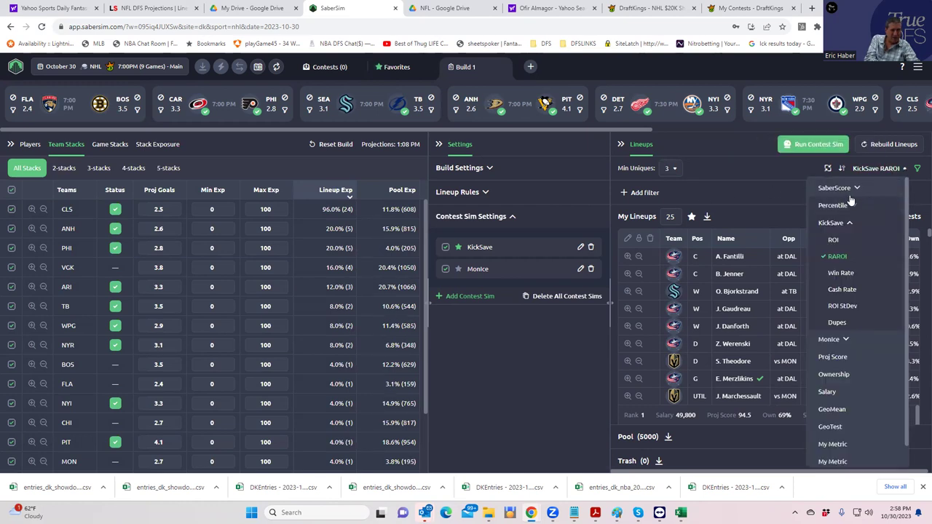
pyautogui.click(851, 188)
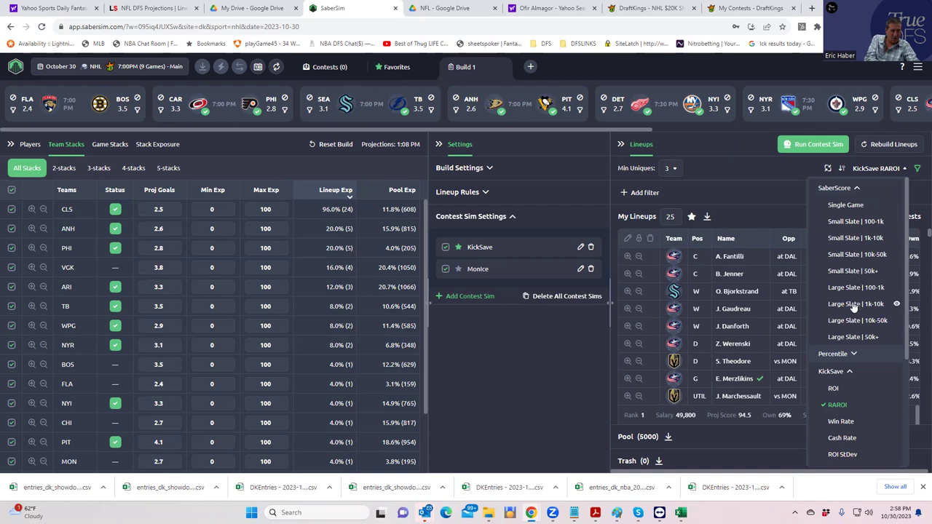
pyautogui.click(853, 305)
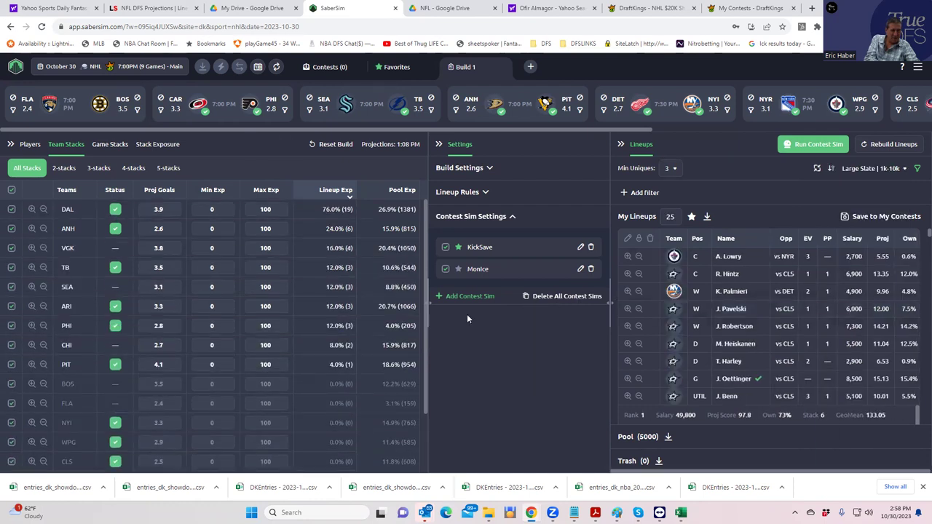
pyautogui.click(692, 217)
# - Show Favorites' team stacks (CLS 48%, DAL 38%, ANH 22%) beside the lineups panel
pyautogui.click(397, 67)
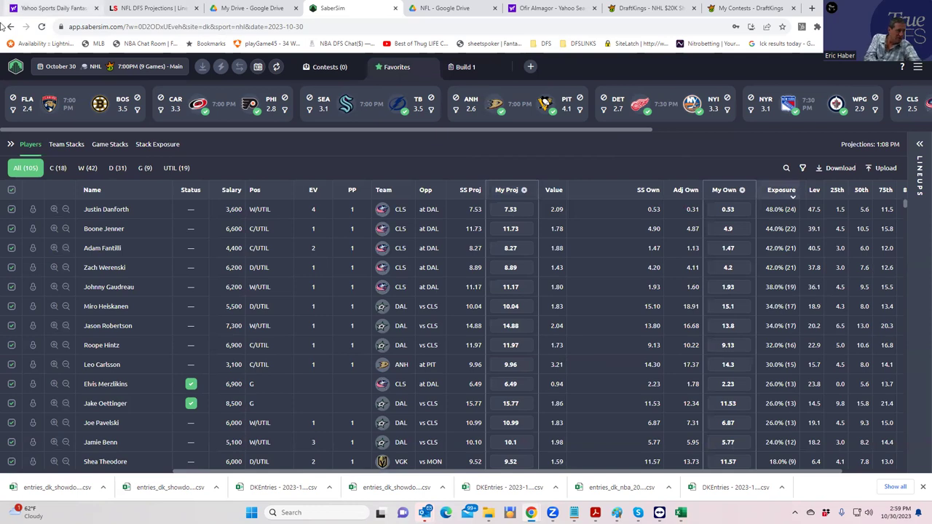
pyautogui.click(59, 145)
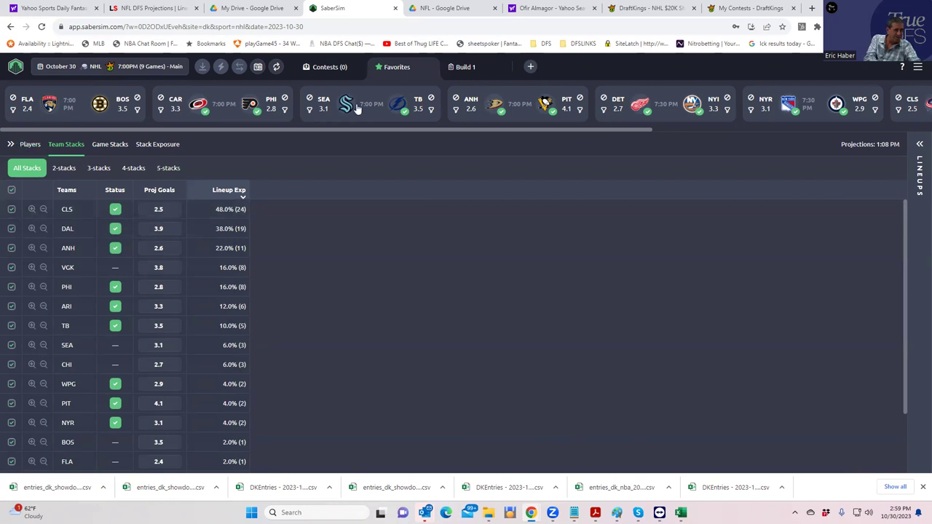
pyautogui.click(920, 145)
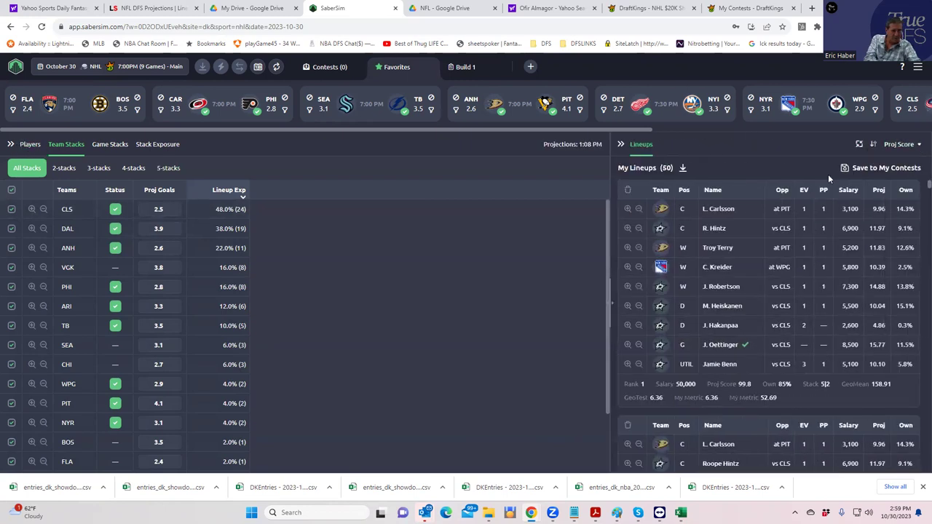
pyautogui.click(901, 145)
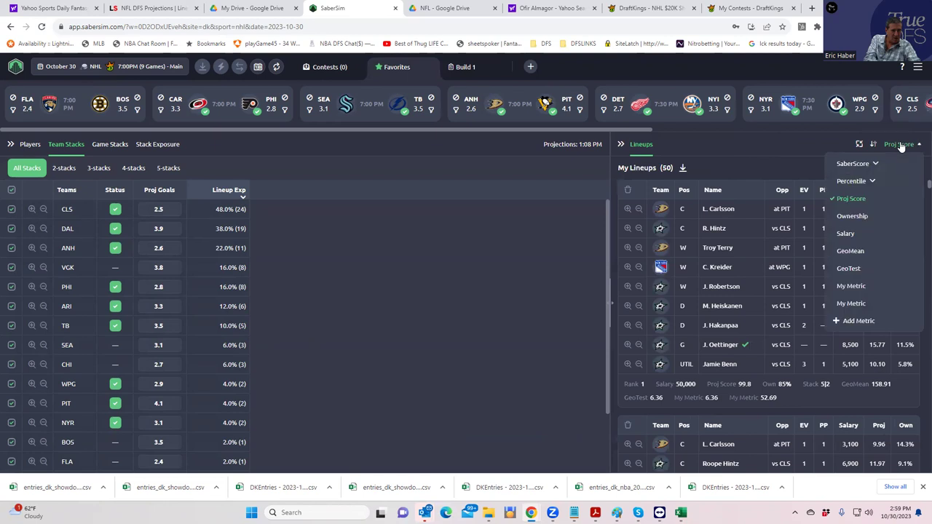
pyautogui.click(769, 169)
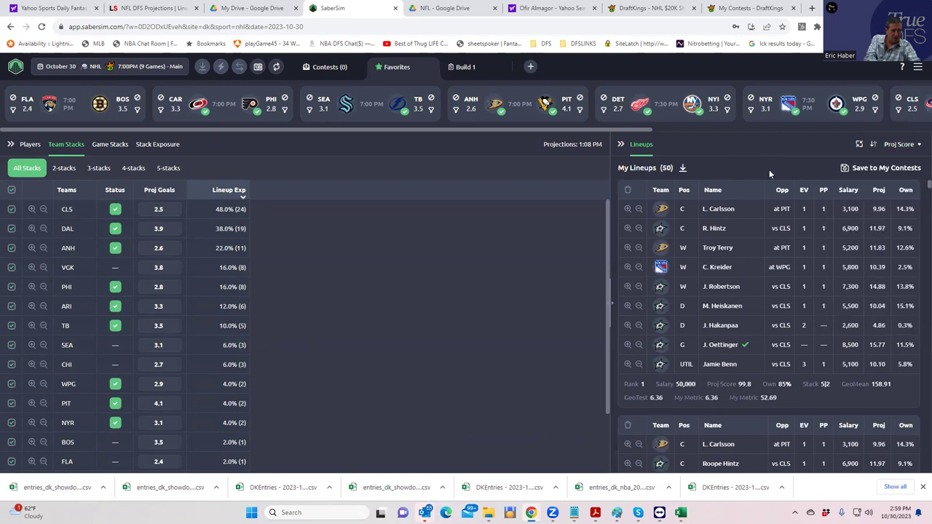
# - Upload the DraftKings entries file, save favorites to the Kick Save contest only, and return to Build 1
pyautogui.click(843, 168)
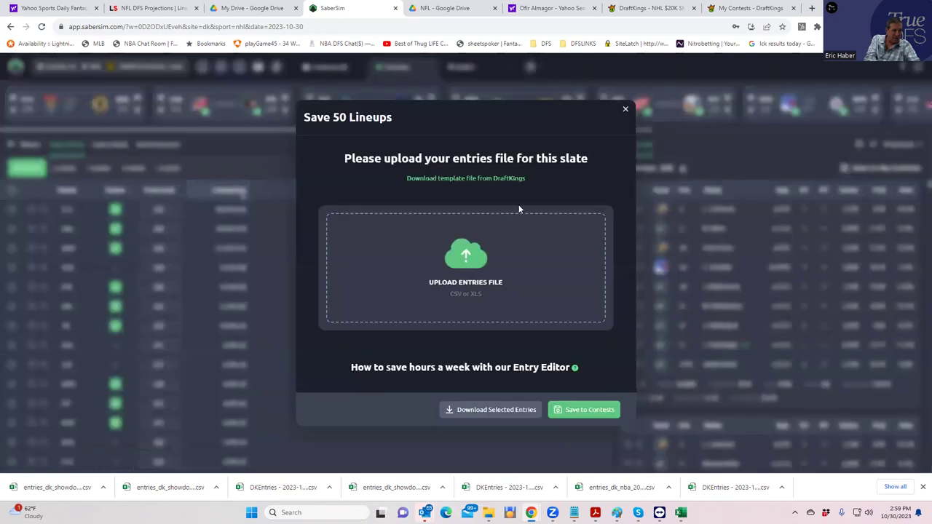
pyautogui.click(470, 179)
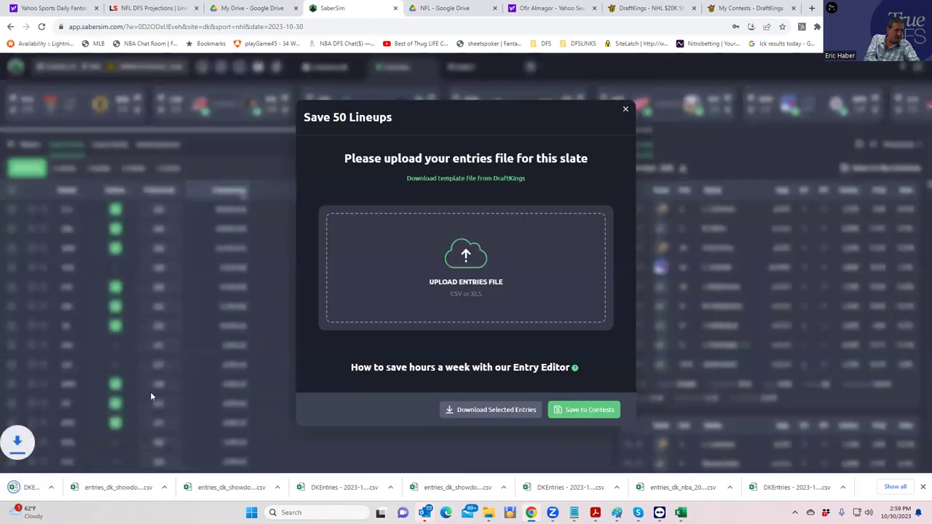
pyautogui.moveTo(352, 361); pyautogui.dragTo(469, 266)
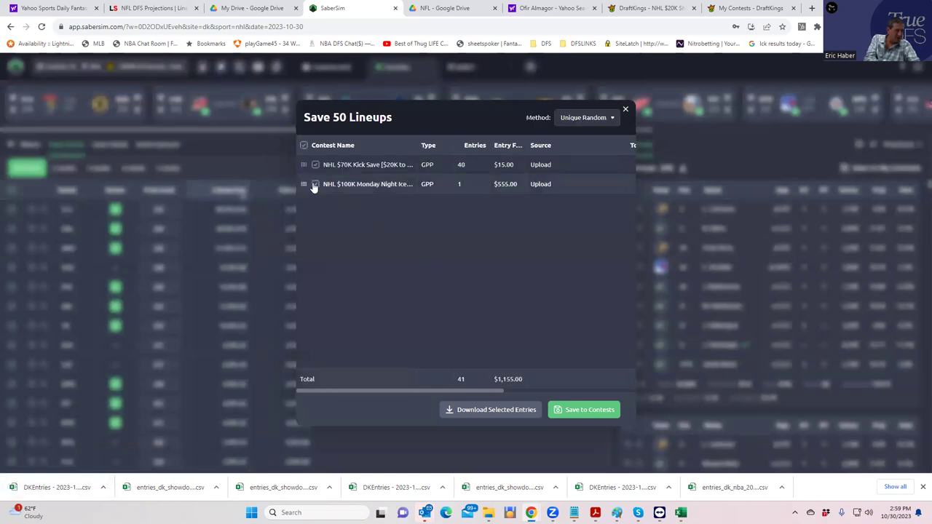
pyautogui.click(315, 185)
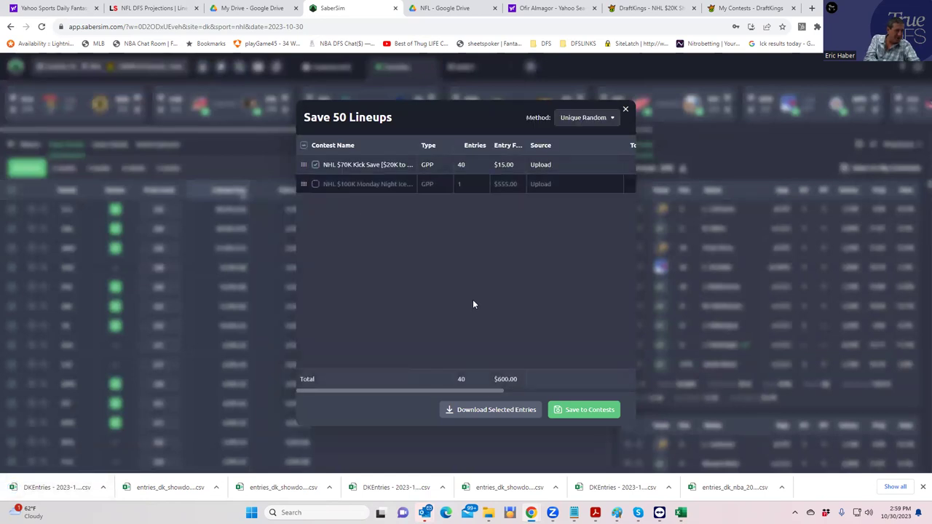
pyautogui.click(567, 410)
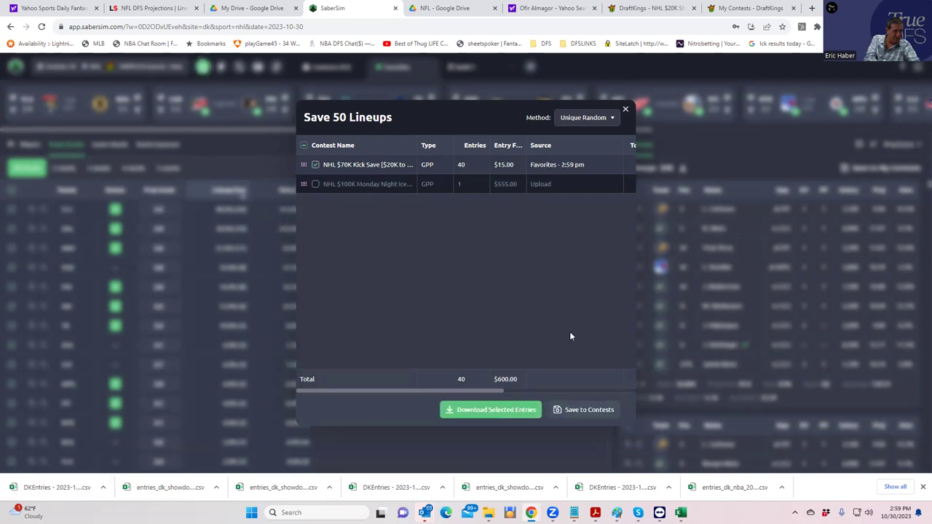
pyautogui.click(625, 109)
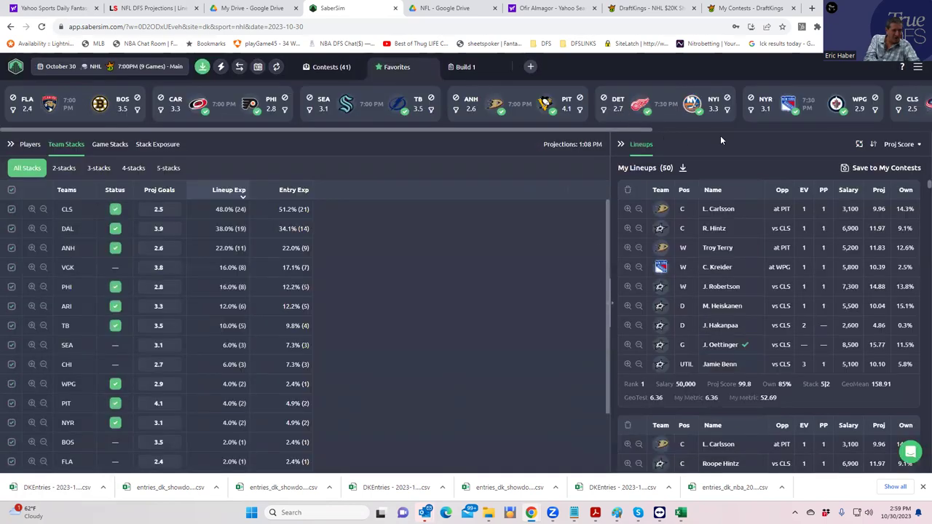
pyautogui.click(900, 144)
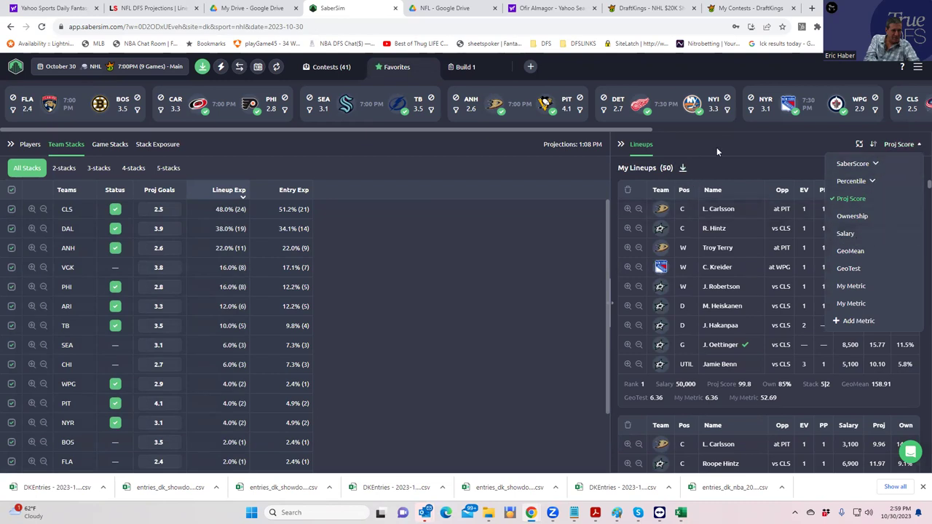
pyautogui.click(472, 67)
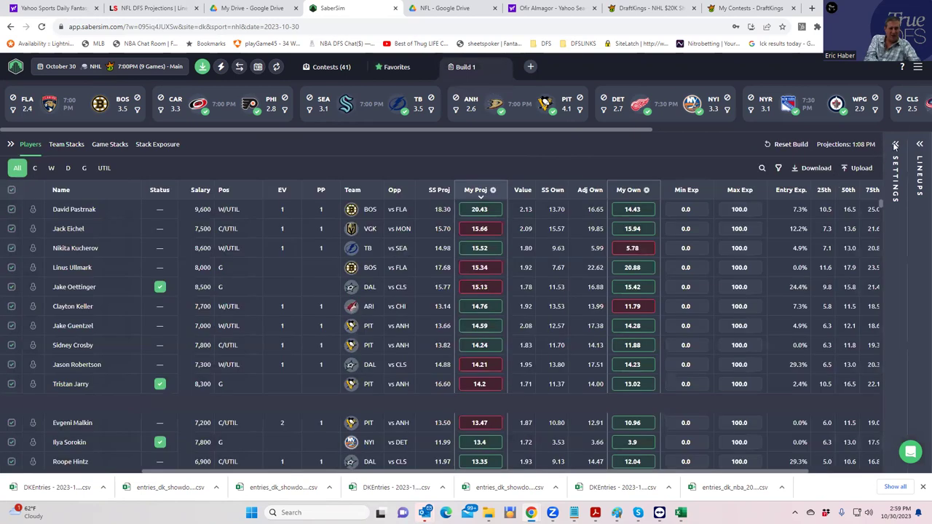
# - Rank the Build 1 lineups by Monice RAROI so the $49,900 DAL 5|2 stack leads
pyautogui.click(896, 144)
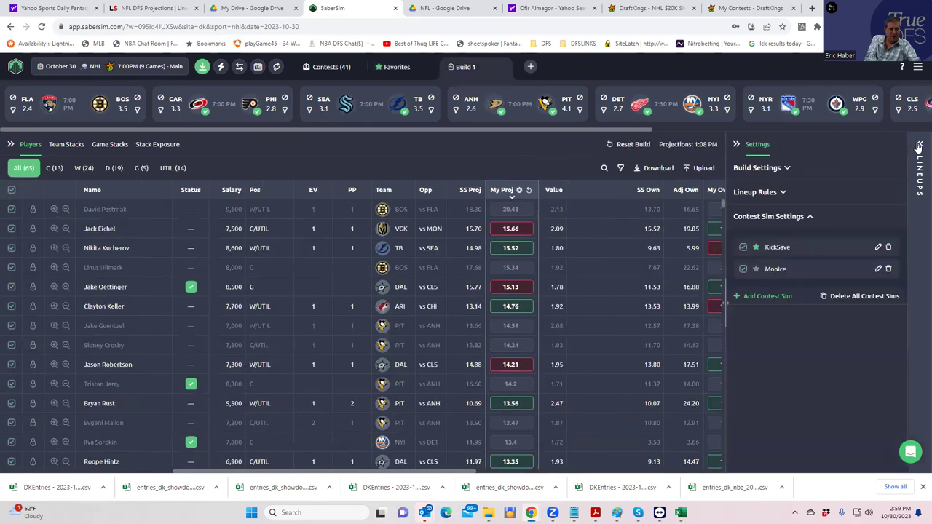
pyautogui.click(918, 144)
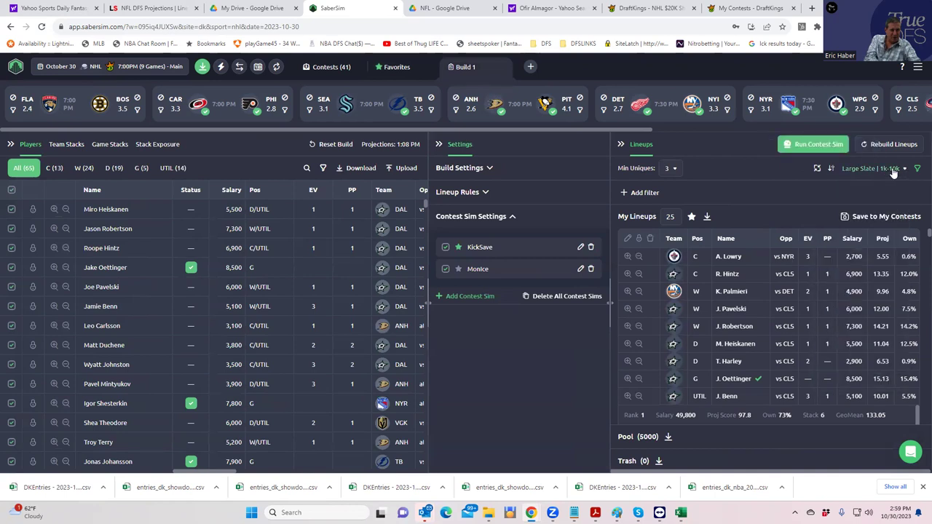
pyautogui.click(887, 169)
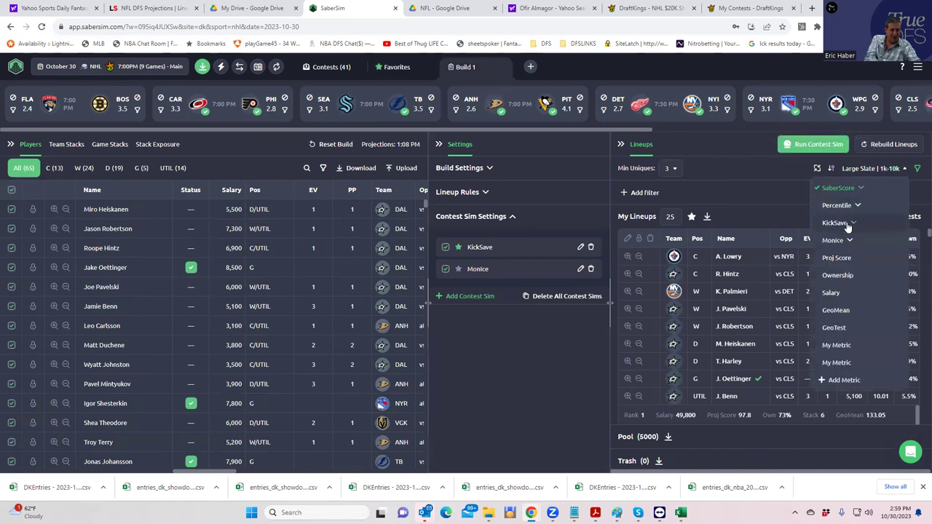
pyautogui.click(848, 224)
pyautogui.click(870, 169)
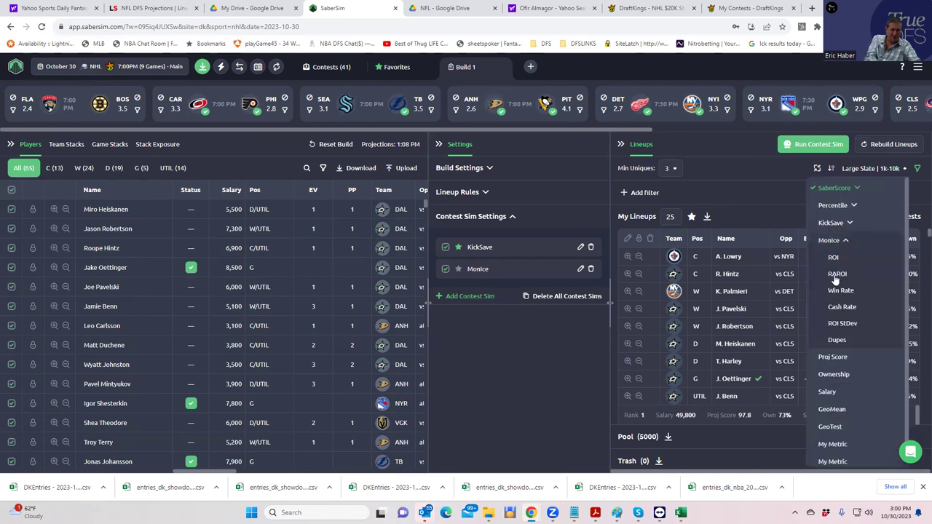
pyautogui.click(835, 275)
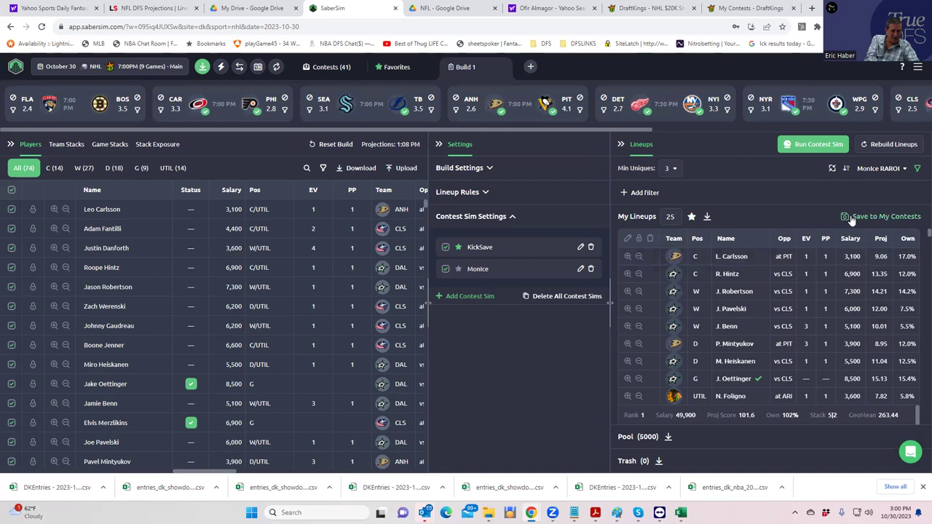
# - Save the lineups to the $100K Monday Night Ice contest, excluding Kick Save, and download the entries CSV
pyautogui.click(884, 217)
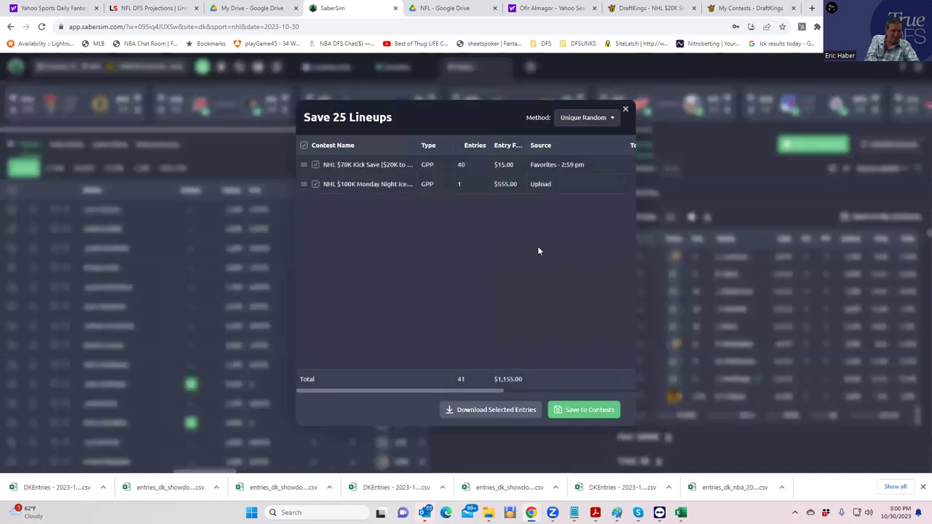
pyautogui.click(315, 165)
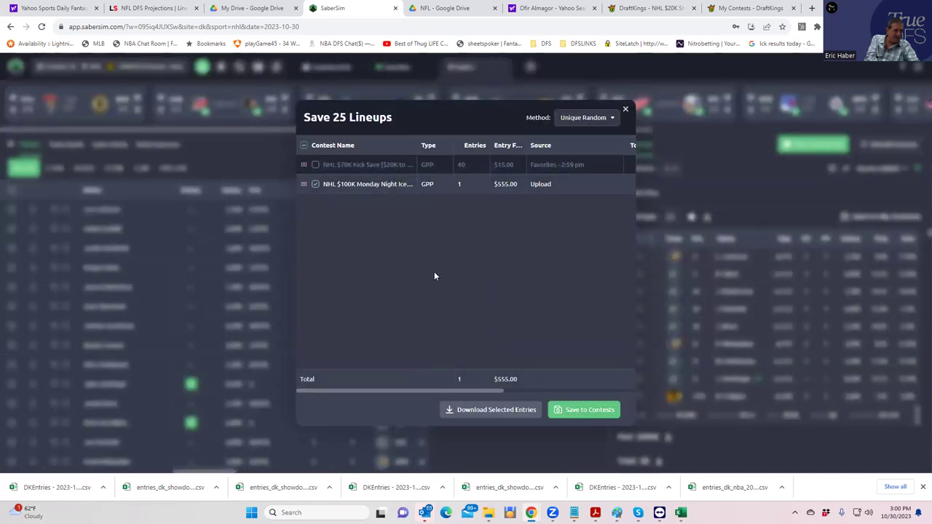
pyautogui.click(585, 411)
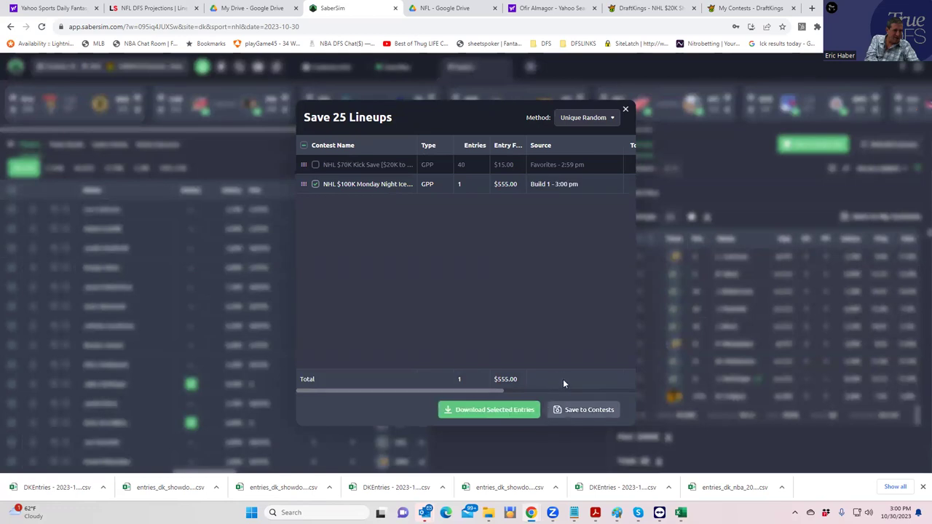
pyautogui.click(625, 110)
pyautogui.click(204, 67)
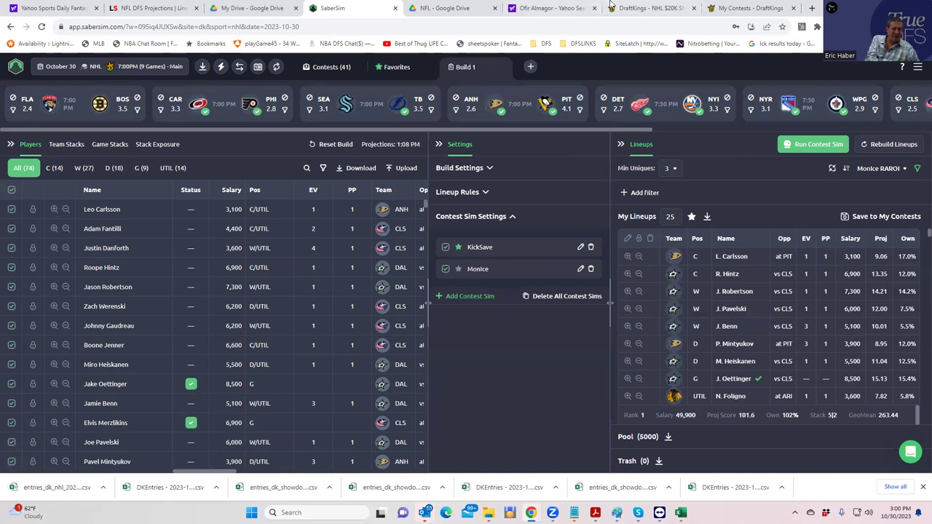
# - Upload entries_dk_nhl_2023-10-30_main from Downloads on DraftKings' Edit Entries page, updating all 41 entries
pyautogui.click(650, 13)
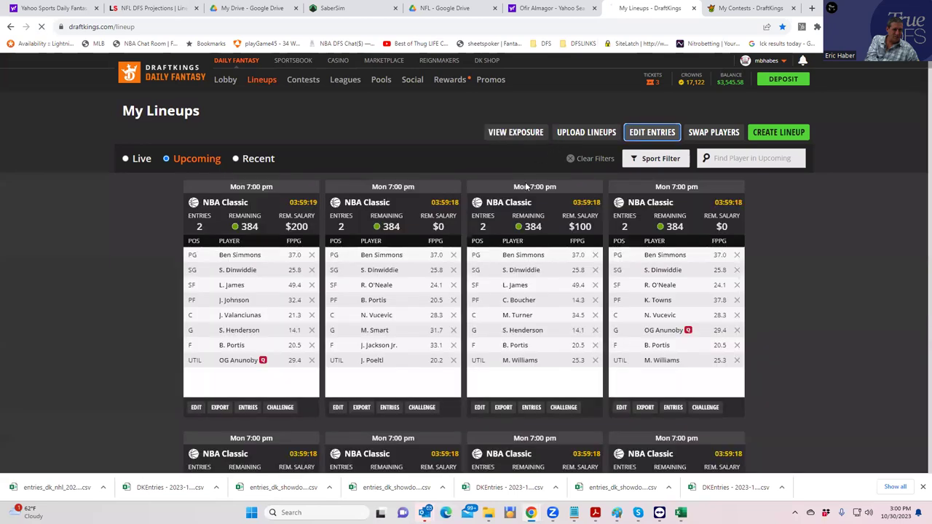
pyautogui.click(640, 134)
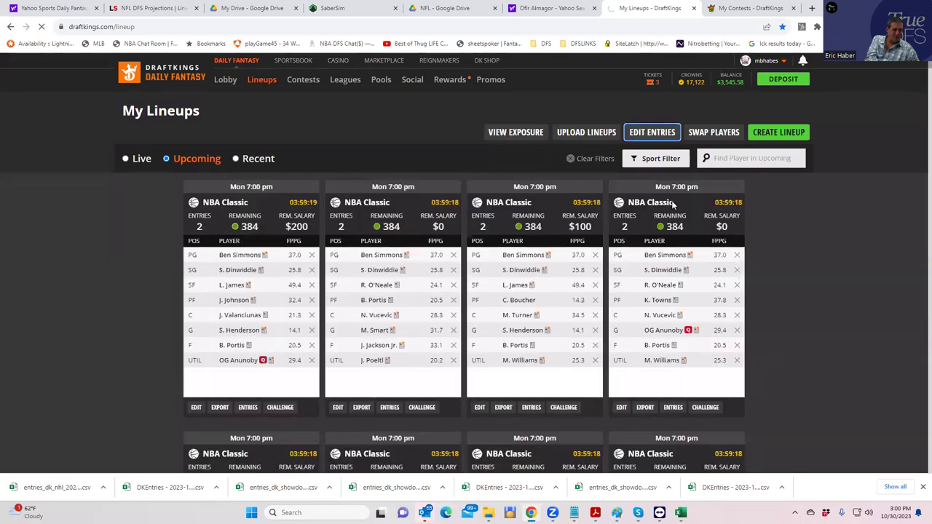
pyautogui.click(676, 205)
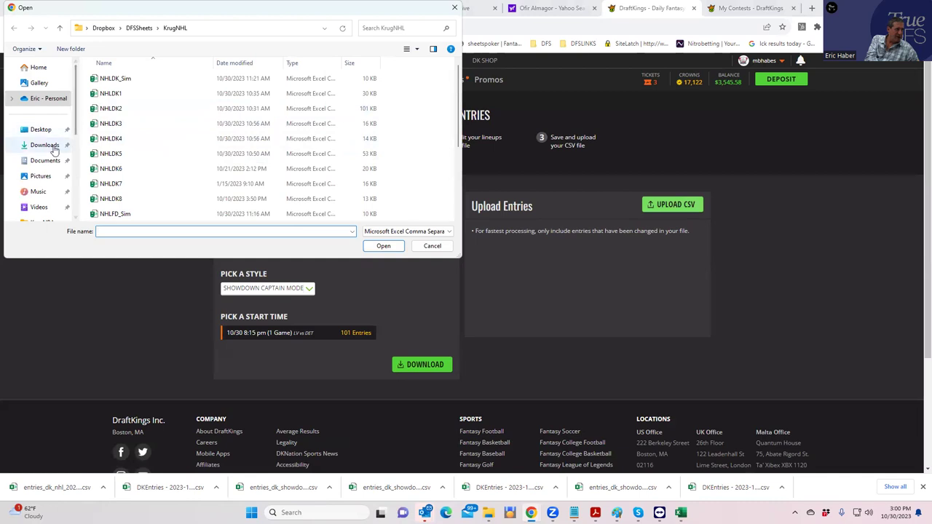
pyautogui.click(51, 146)
pyautogui.click(139, 92)
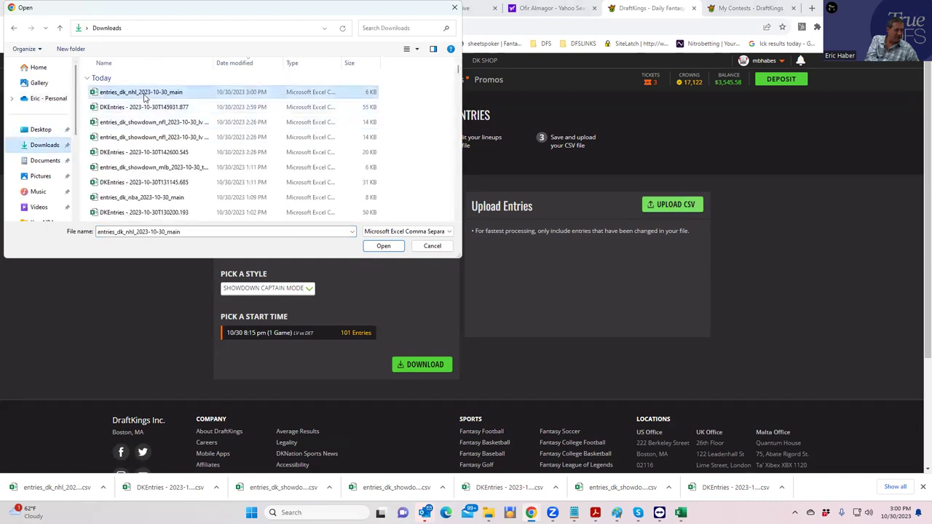
pyautogui.click(383, 246)
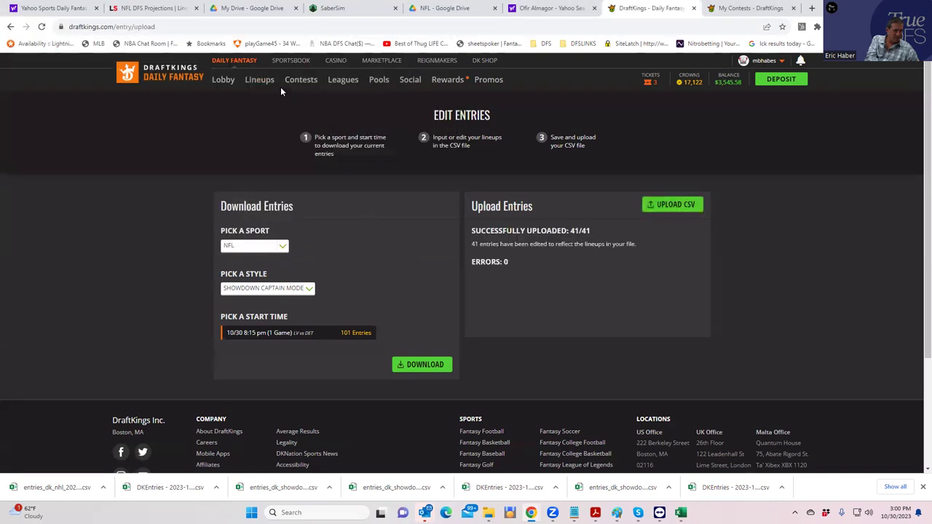
# - Go to DraftKings' Lineups page from the top navigation
pyautogui.click(263, 80)
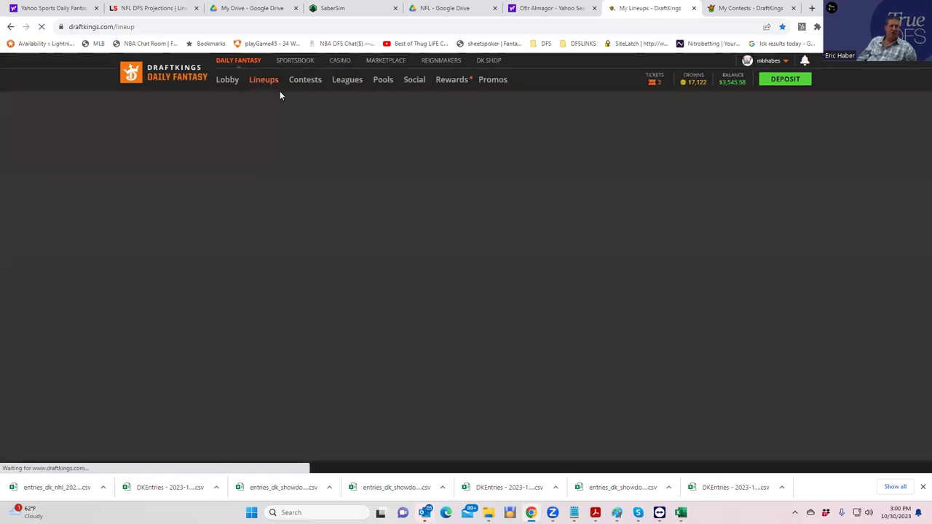